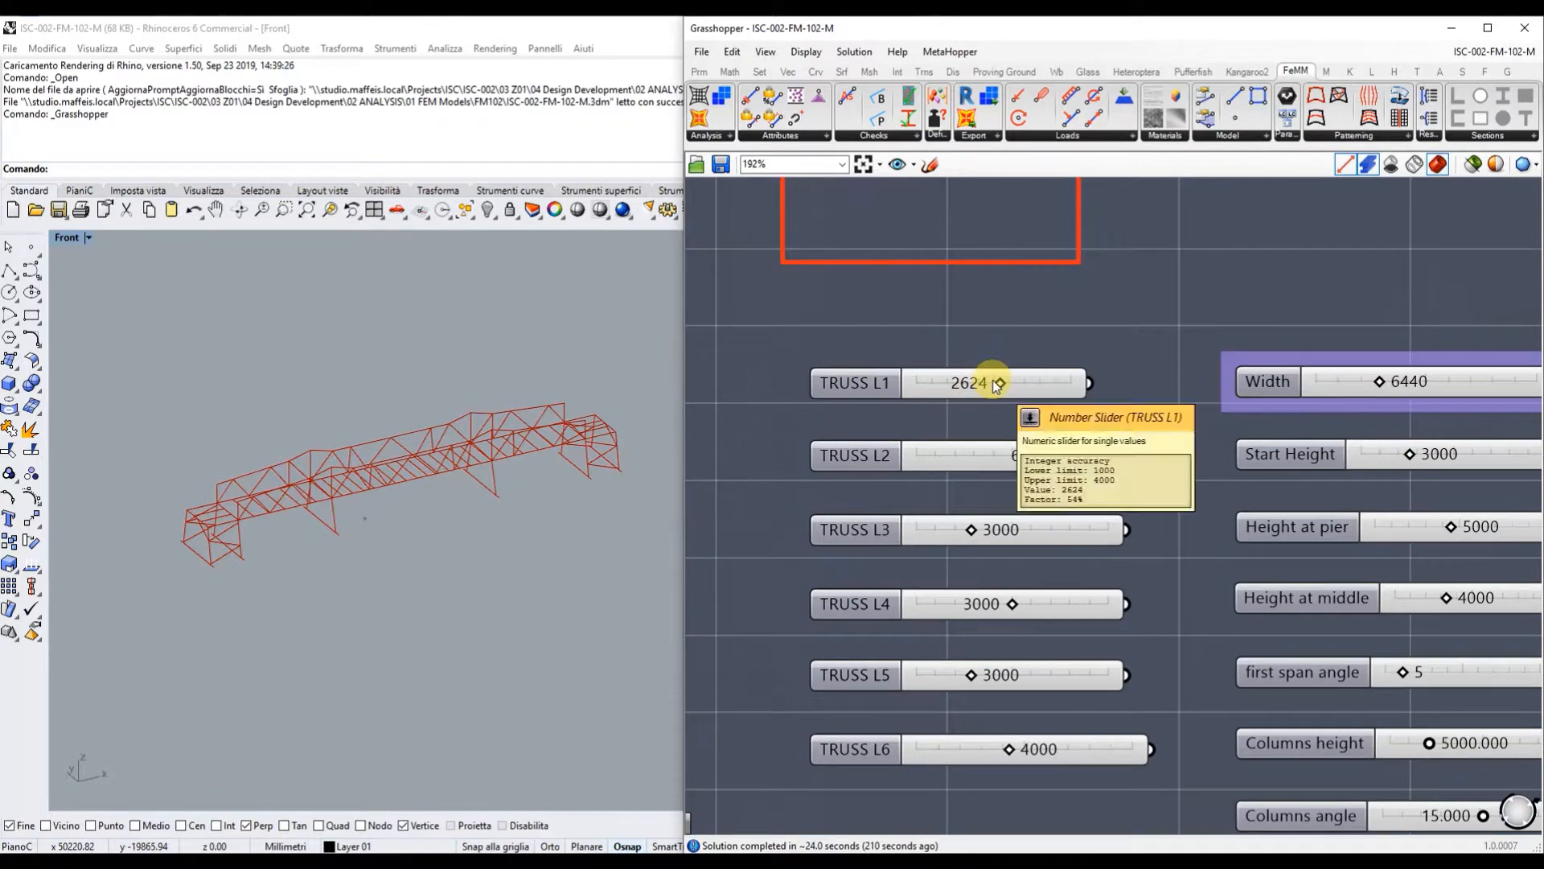
Set the TRUSS L1 slider to 2671 and the bridge Width slider to 5773.
left_click(998, 384)
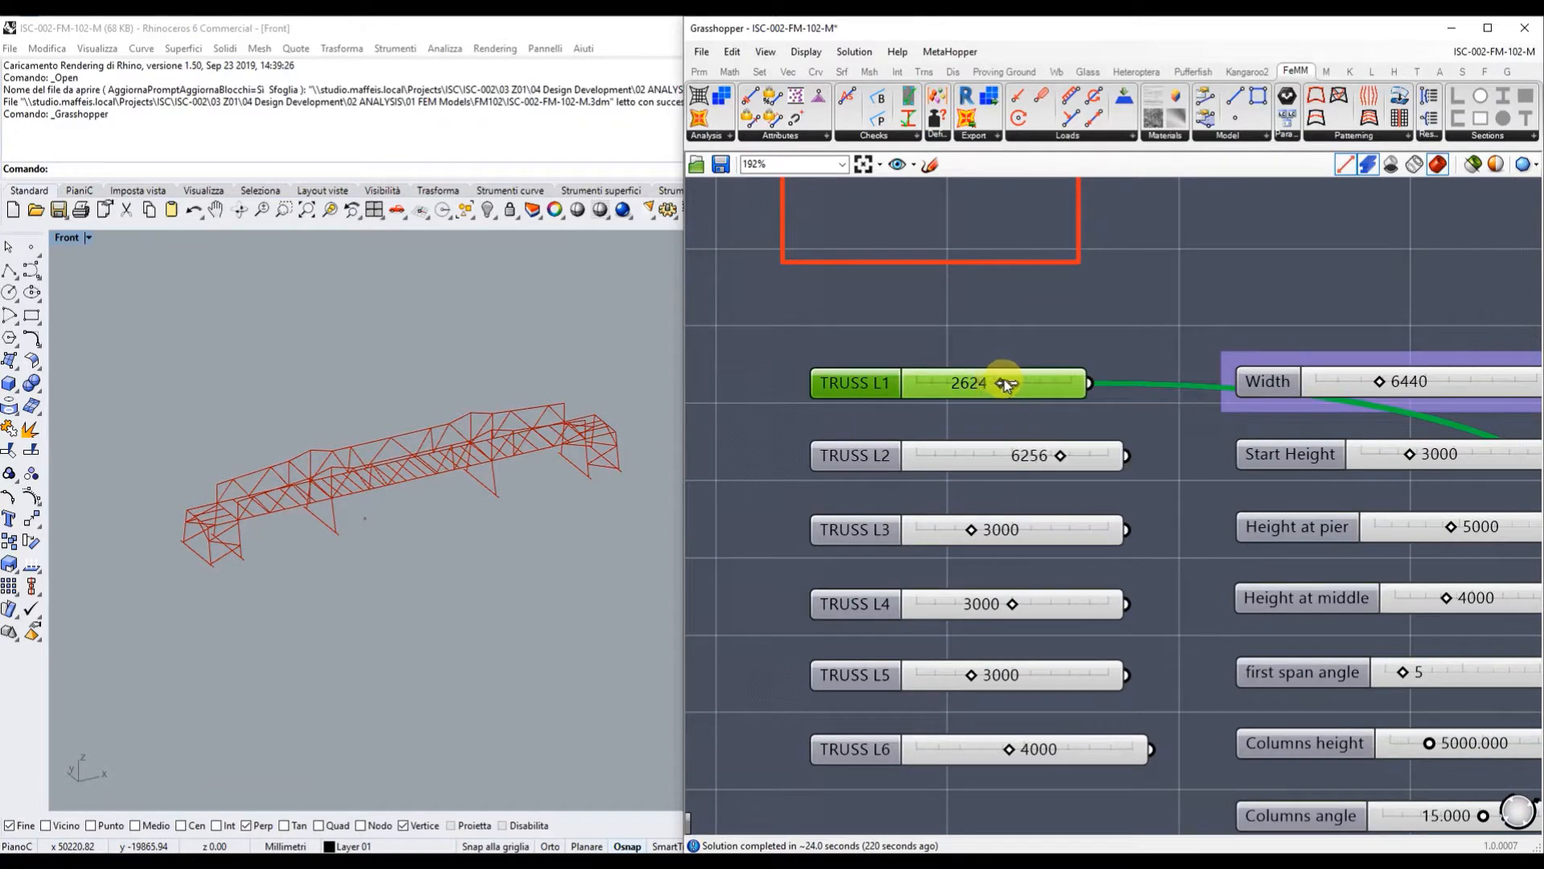
mouse_move(1005, 384)
left_mouse_down()
mouse_move(1044, 383)
mouse_move(999, 384)
left_mouse_up()
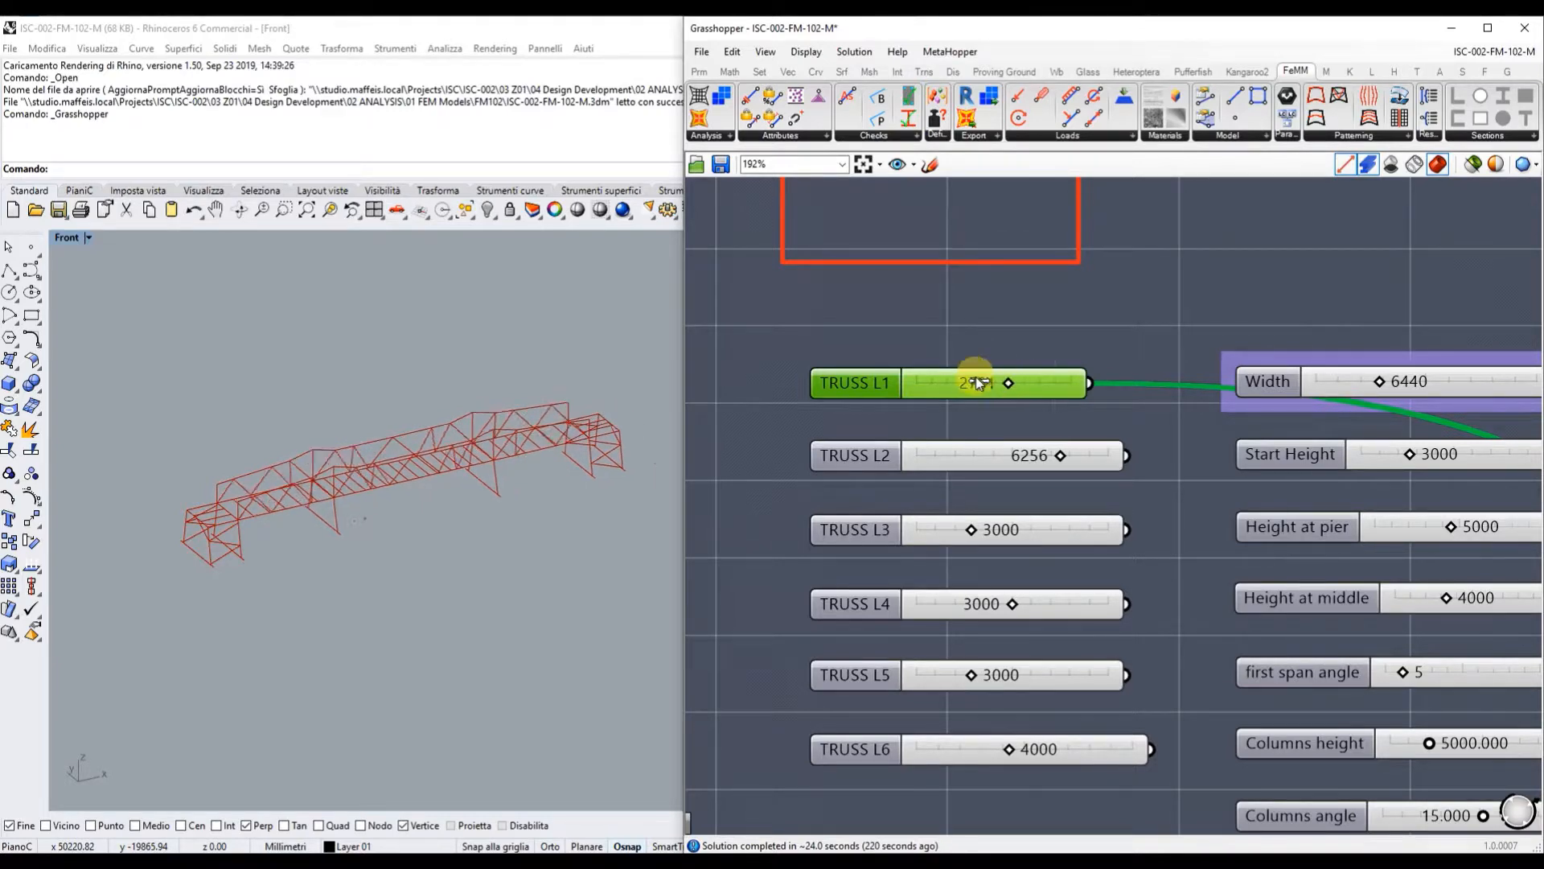
scroll(1139, 356, "down", 3)
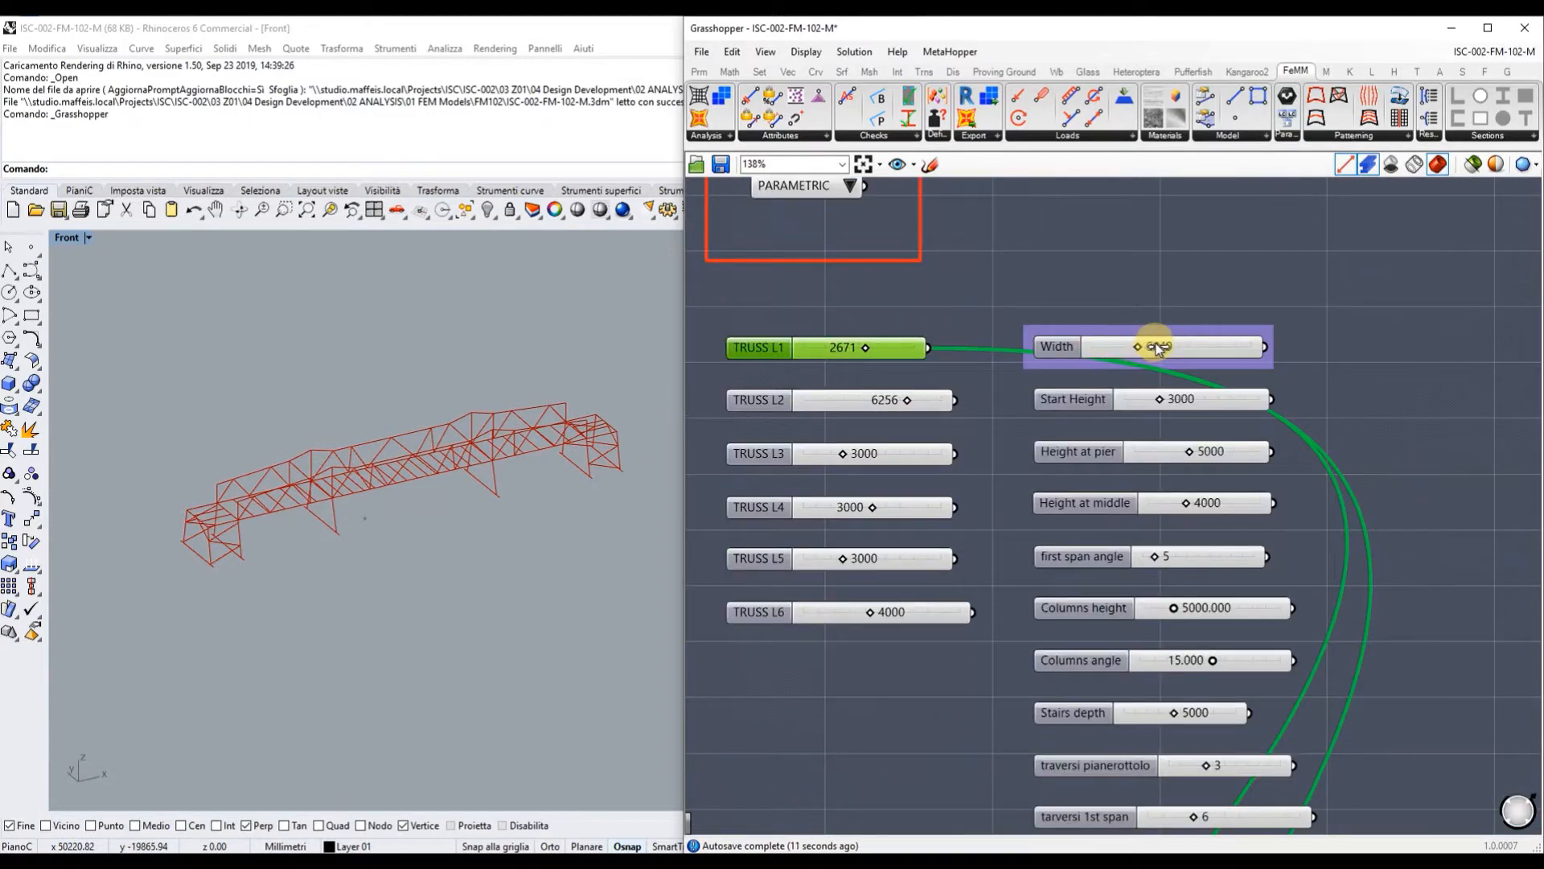
left_click_drag(1161, 347, 1158, 296)
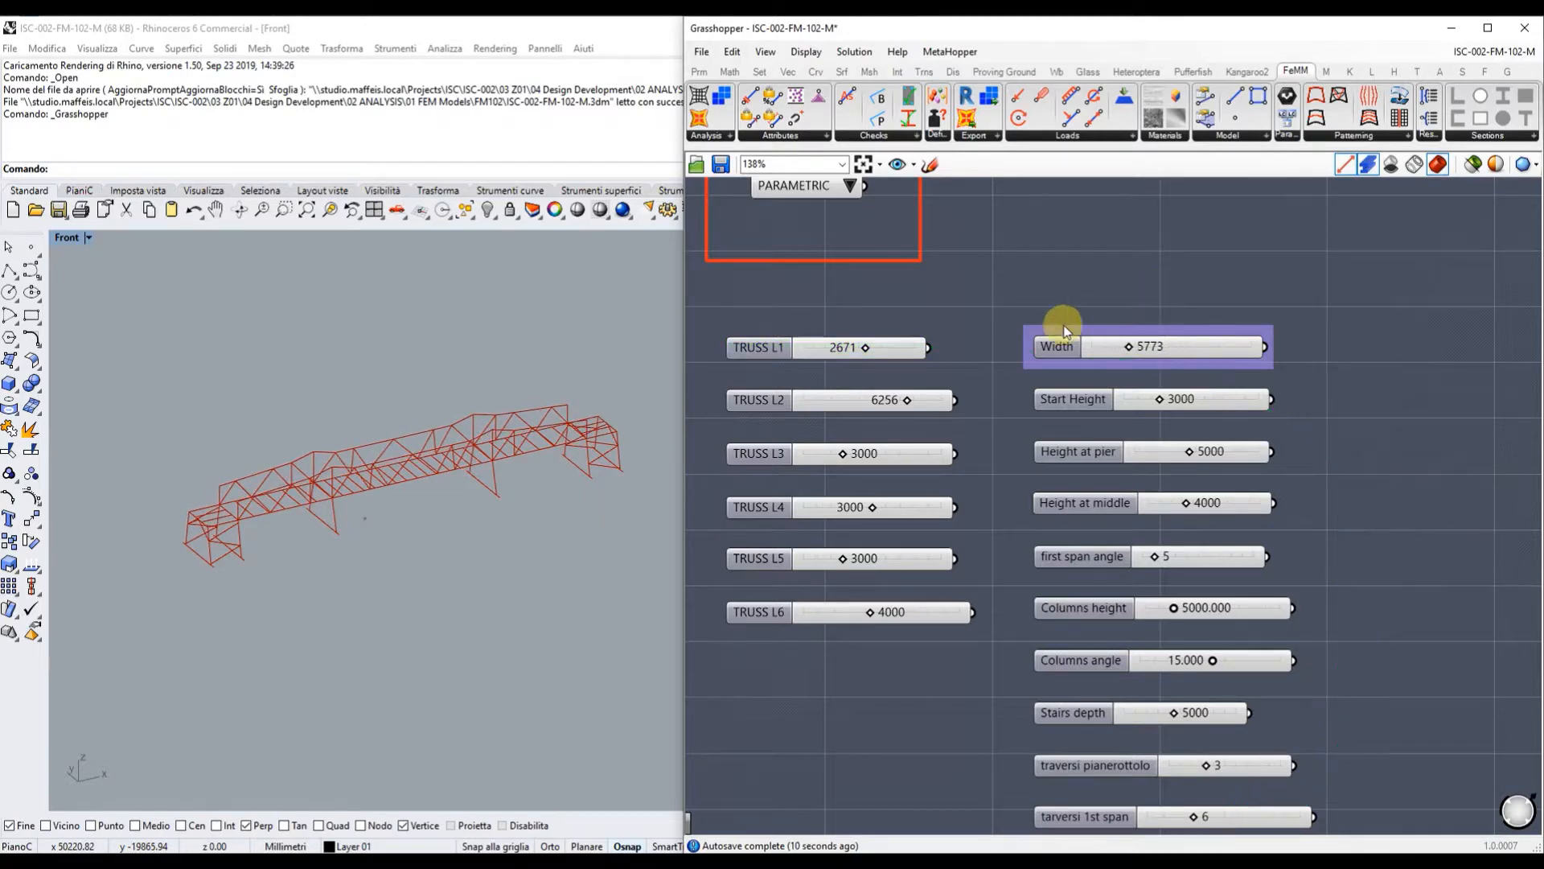
scroll(935, 354, "down", 8)
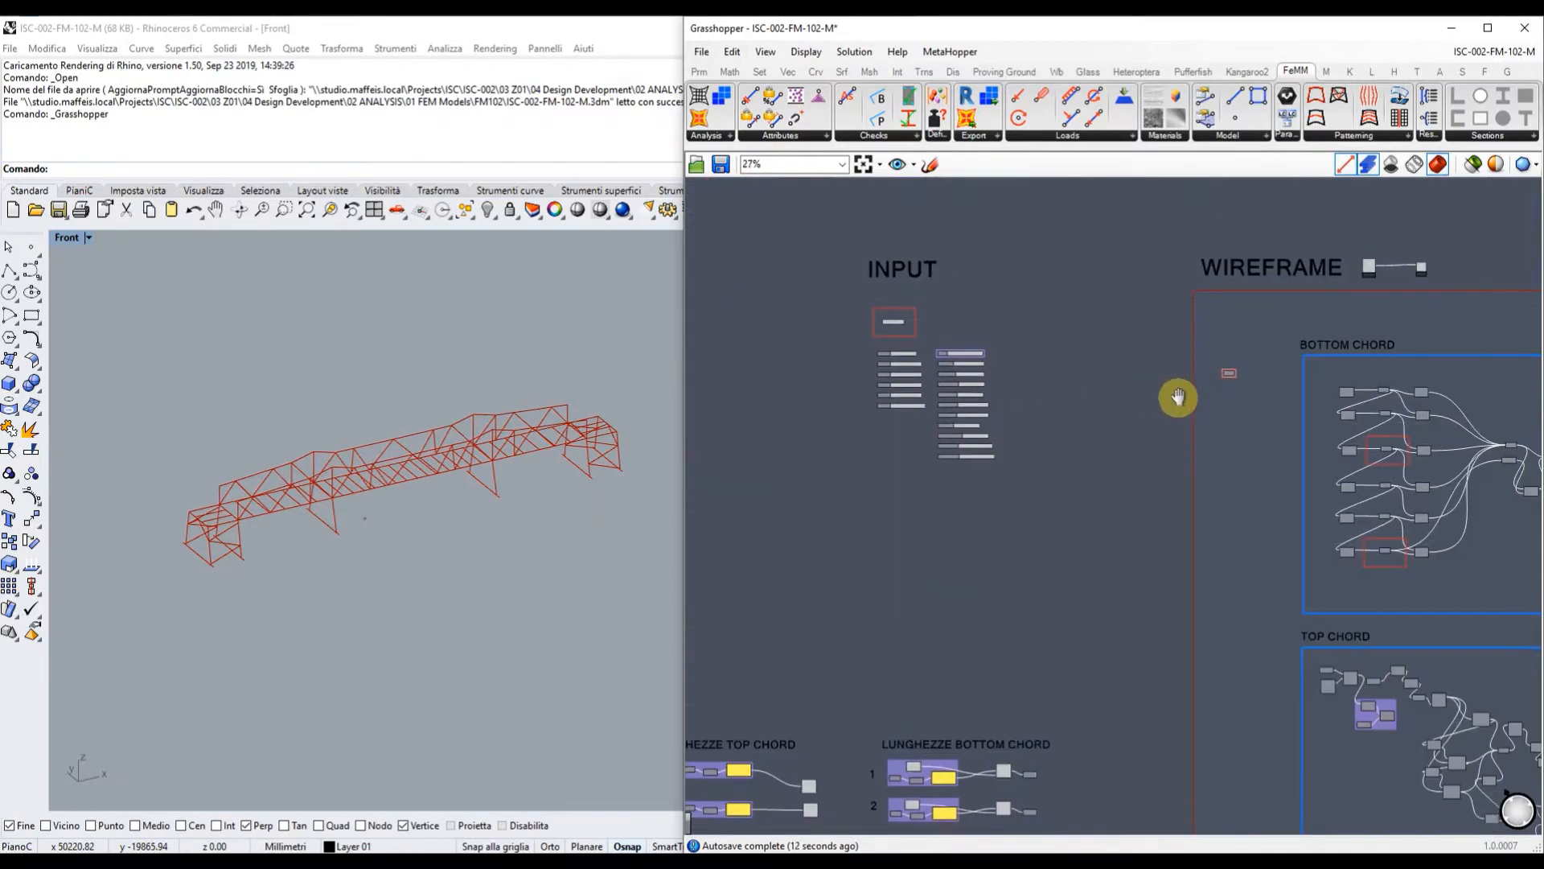
Set the SOLID VIEW Boolean Toggle to True and inspect the solid truss members and piers.
right_click_drag(1175, 400, 831, 416)
scroll(1189, 412, "up", 5)
right_click_drag(1190, 412, 861, 418)
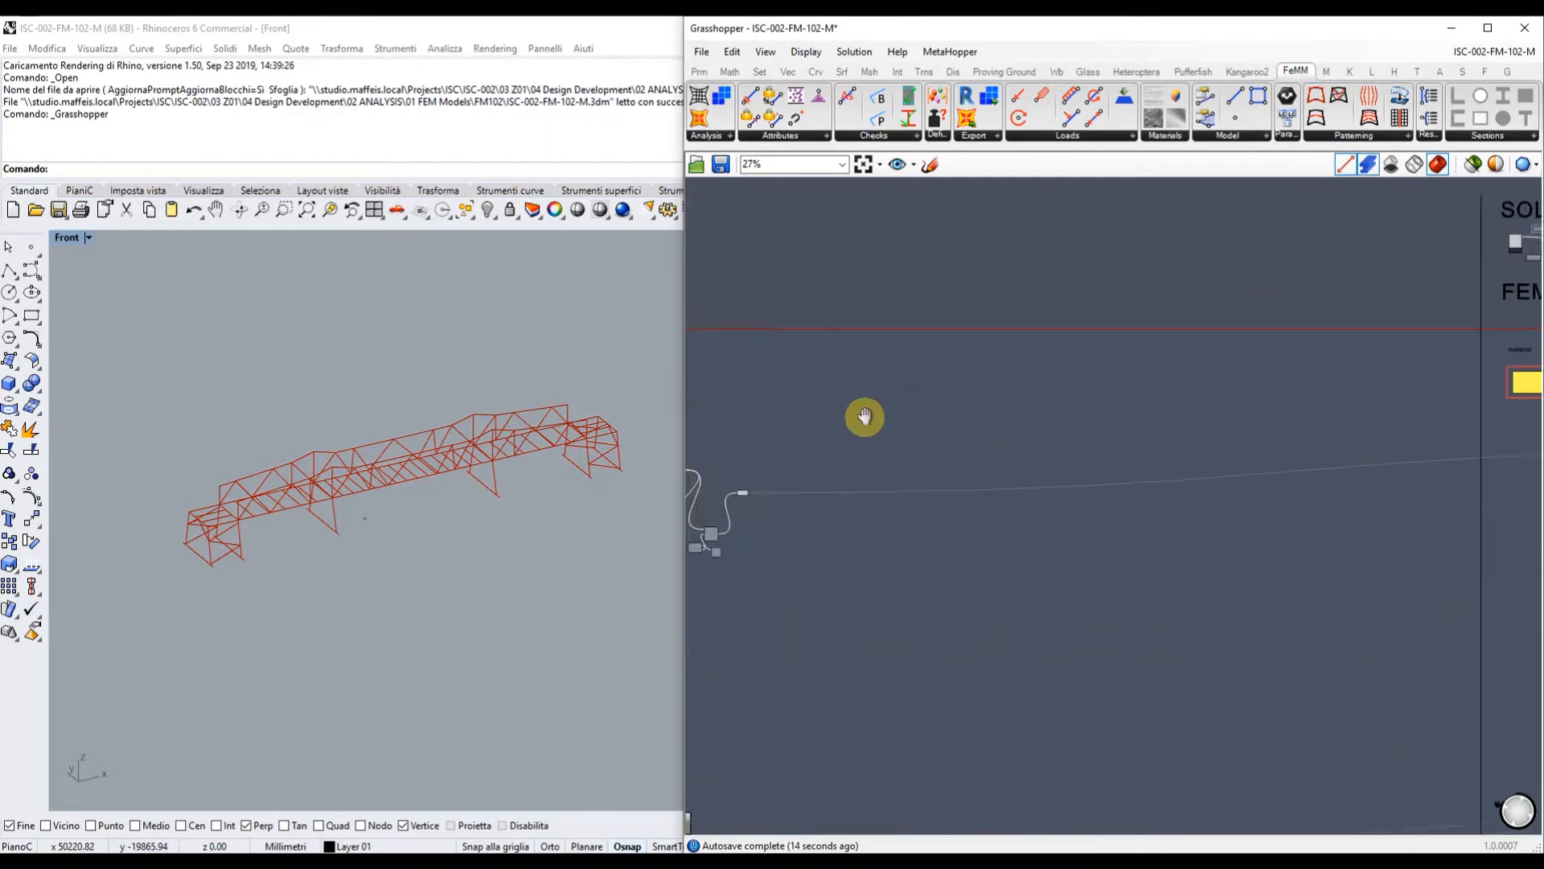
right_click_drag(1403, 415, 808, 413)
scroll(979, 236, "up", 3)
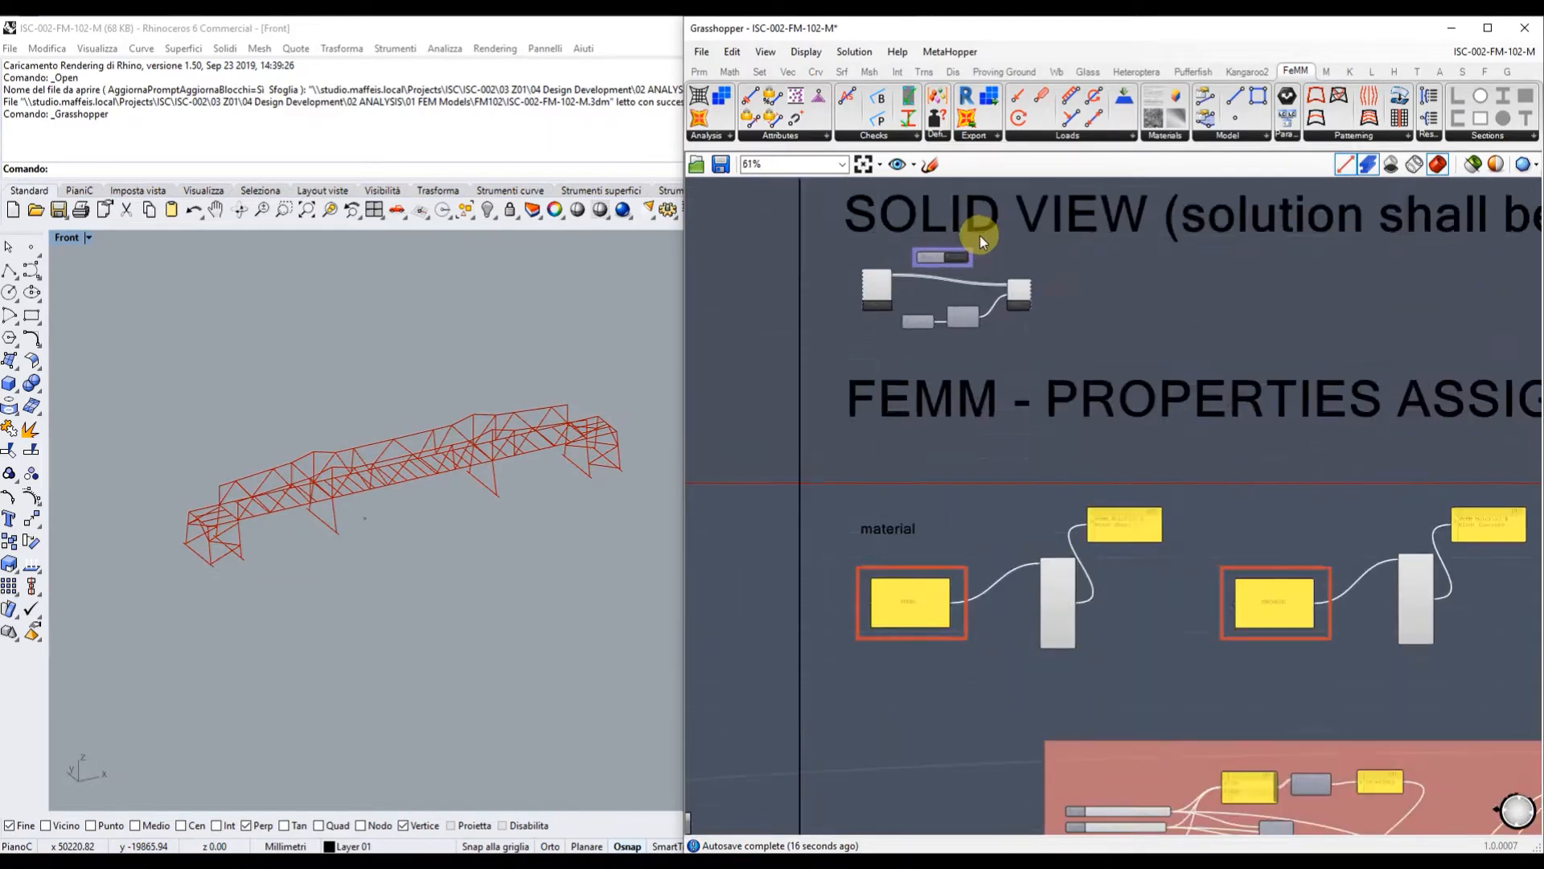
double_click(958, 258)
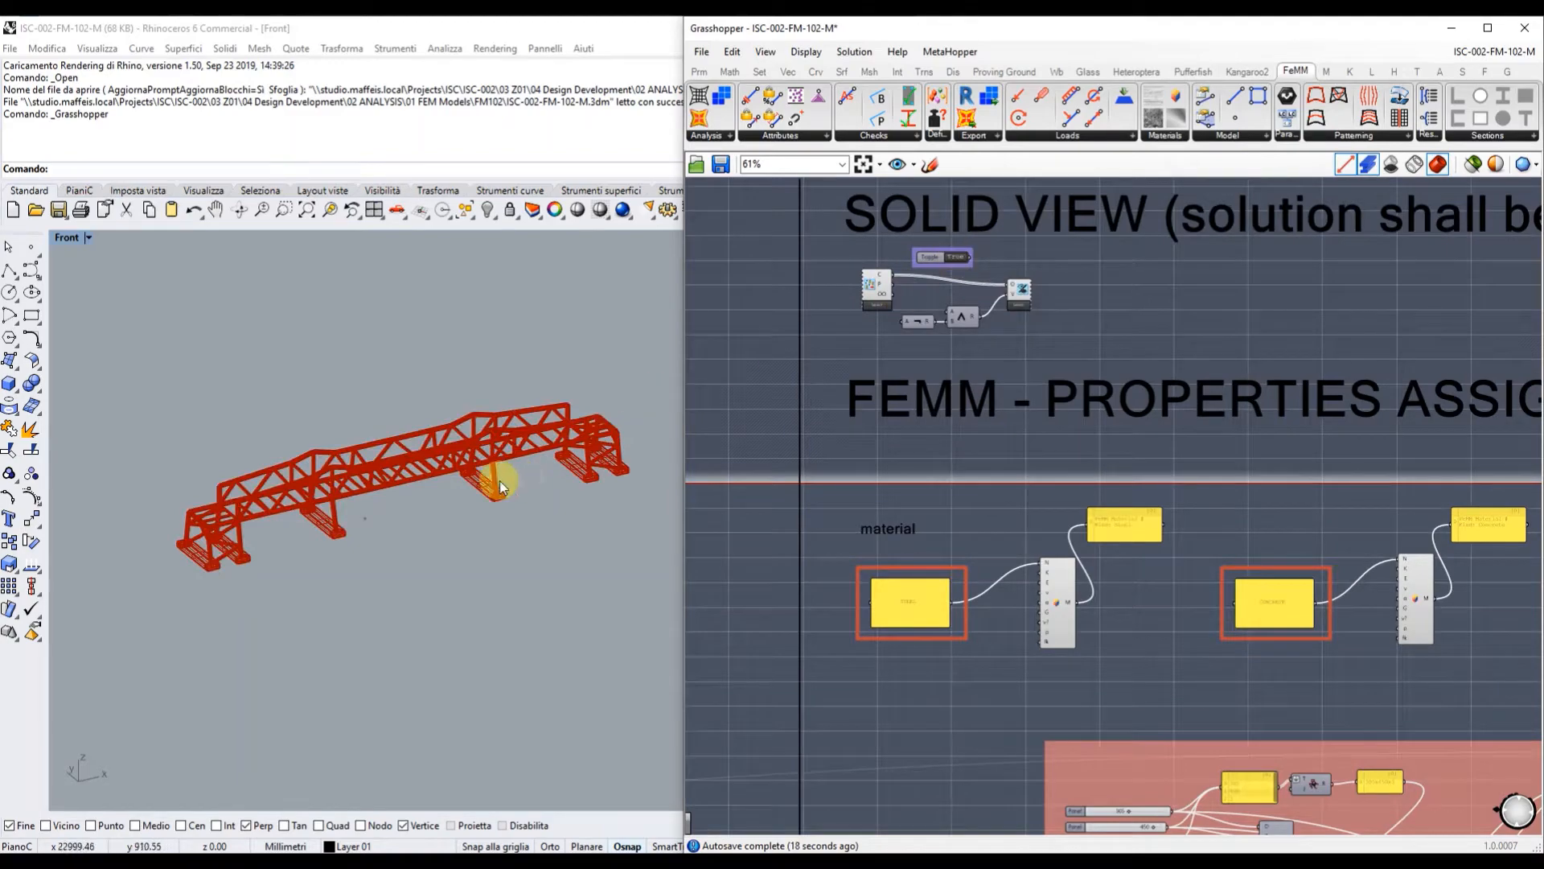
scroll(468, 483, "up", 5)
scroll(304, 451, "up", 10)
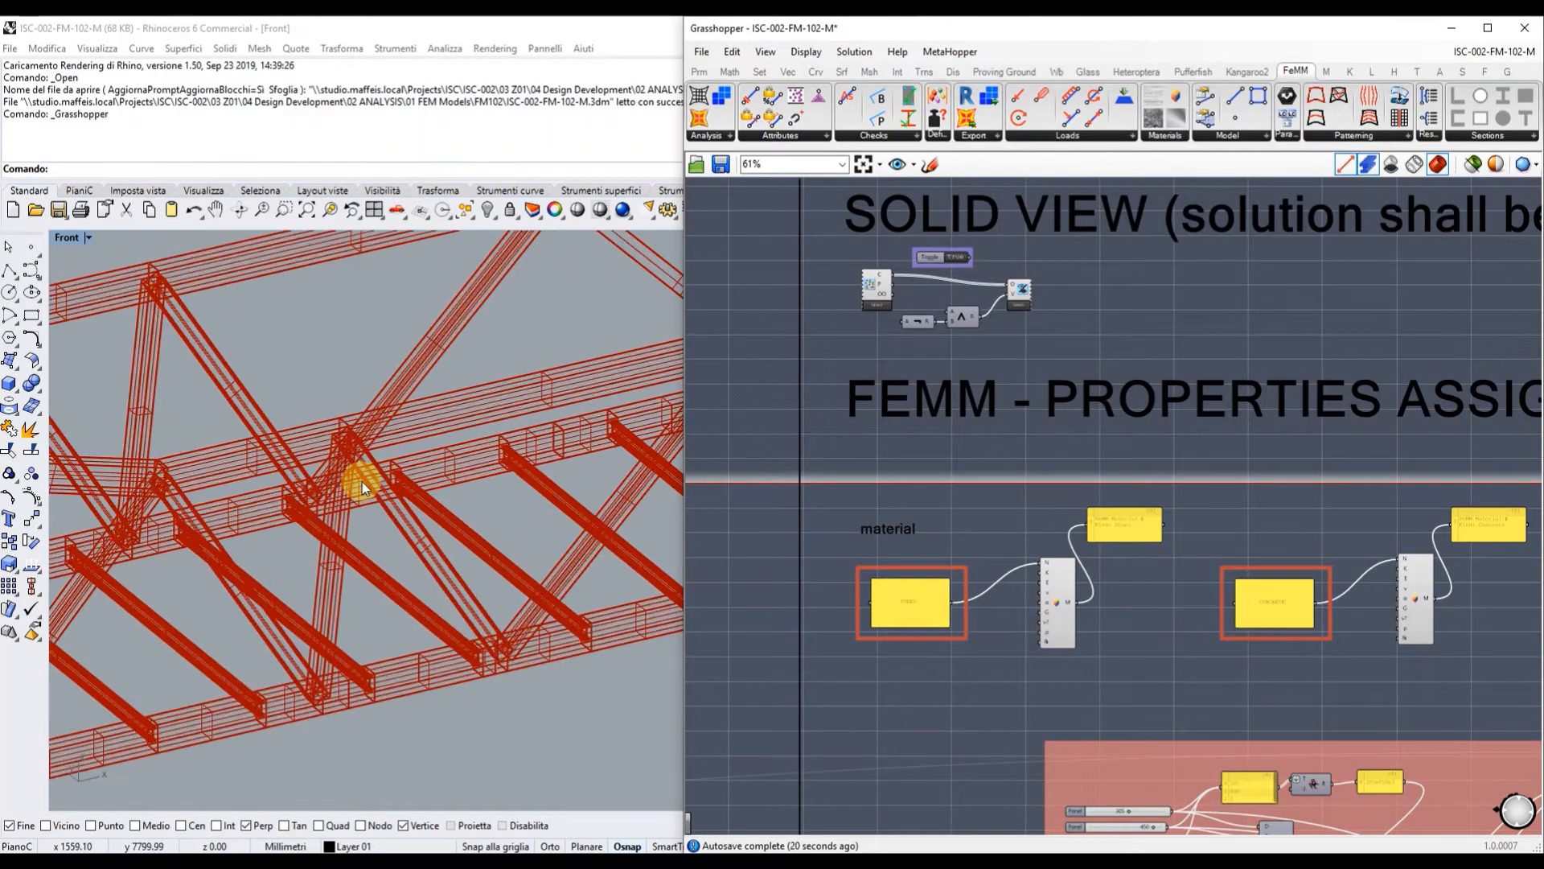
scroll(480, 448, "down", 10)
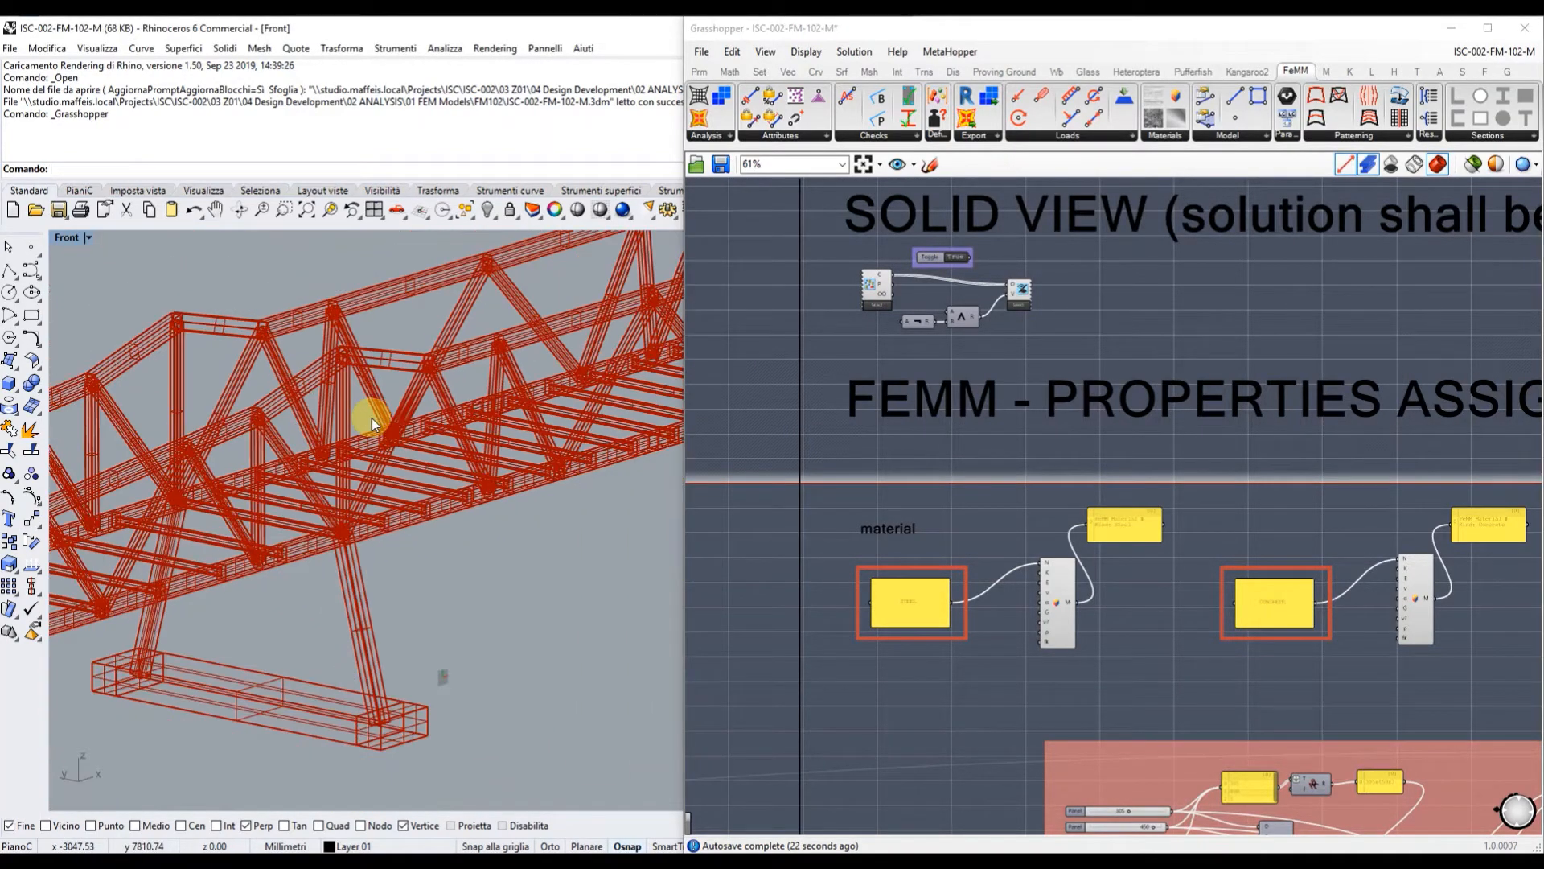
scroll(483, 448, "down", 3)
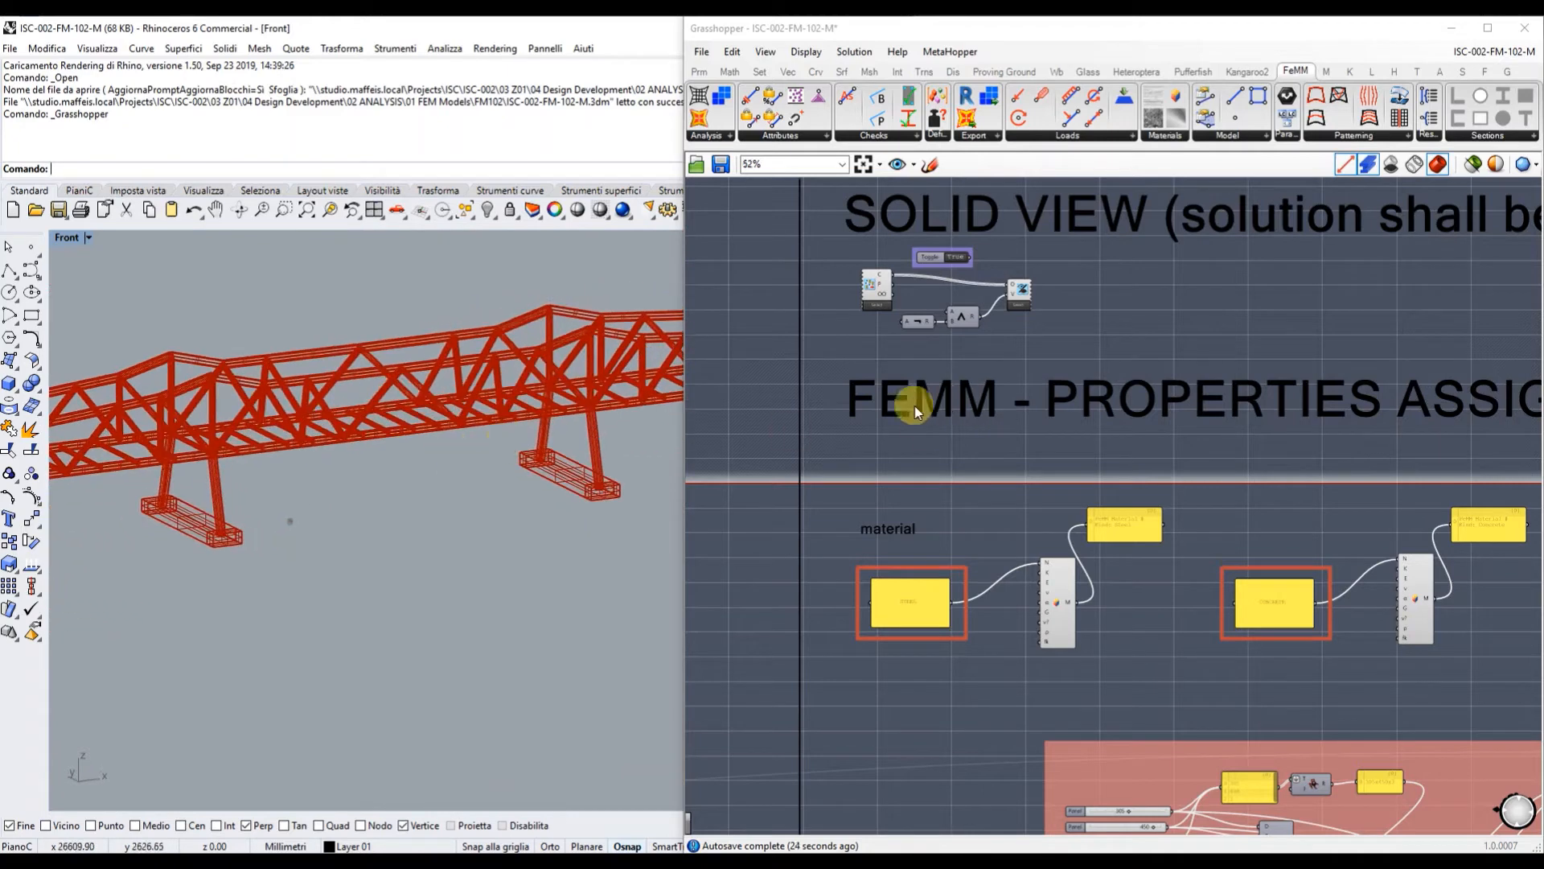
scroll(915, 406, "down", 3)
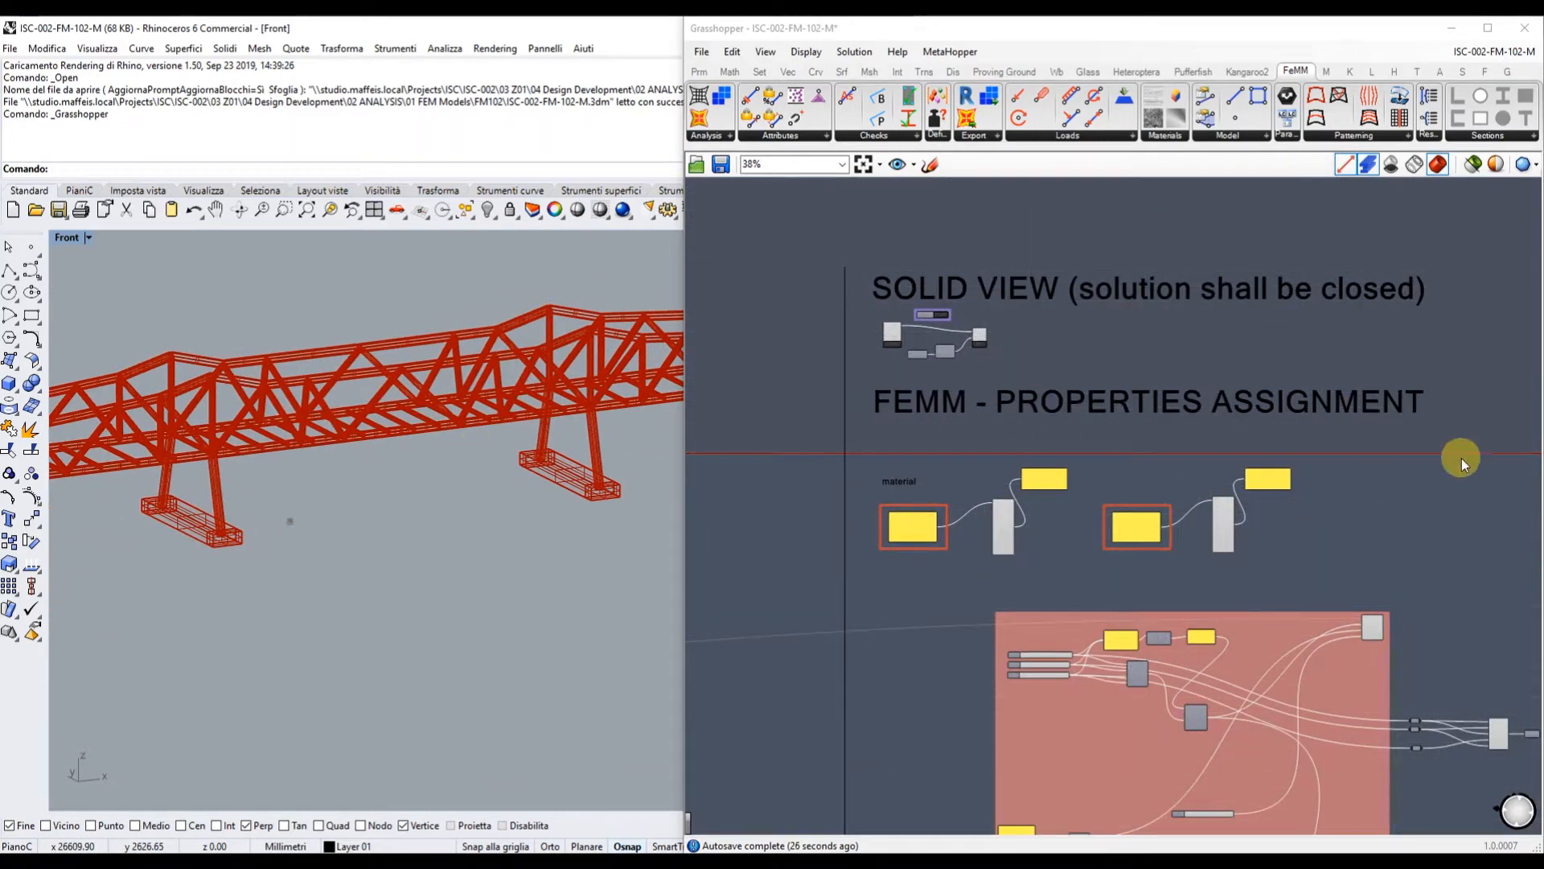
scroll(939, 557, "up", 7)
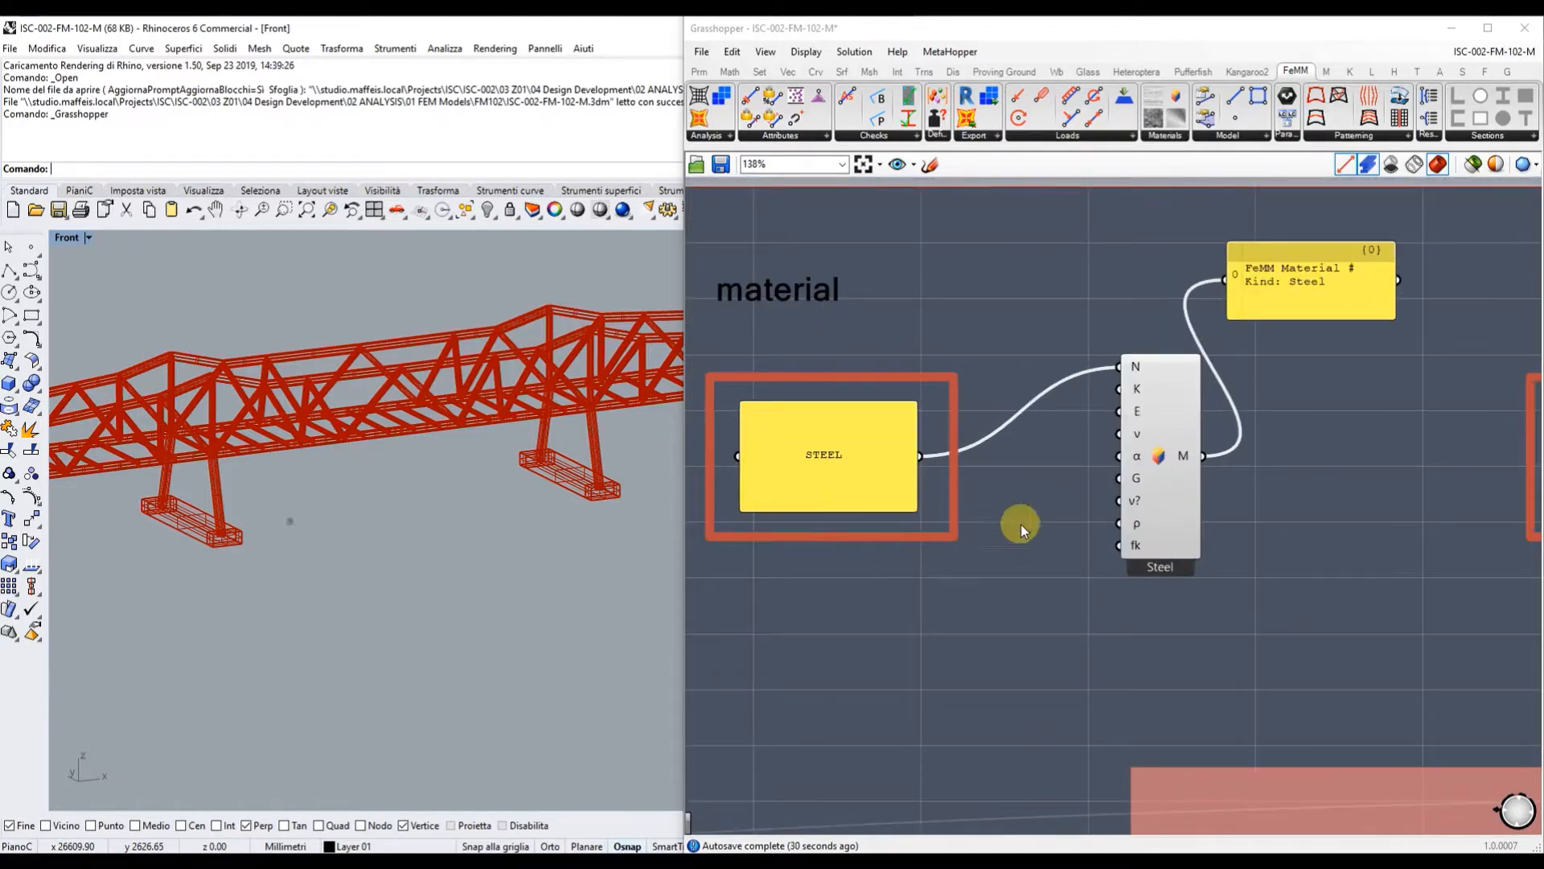
right_click_drag(1356, 493, 852, 493)
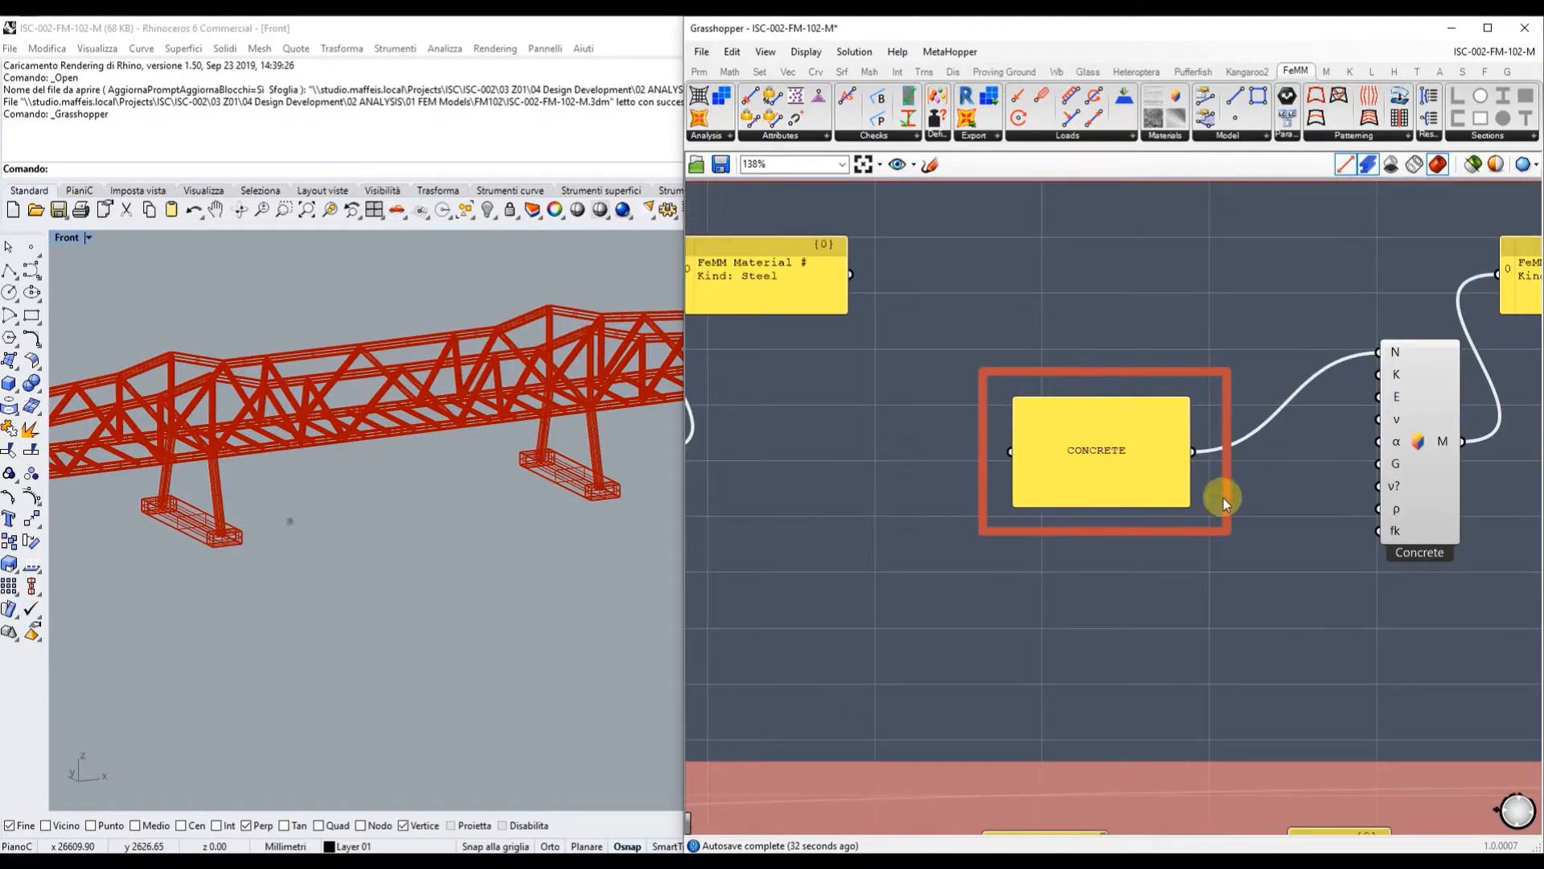
scroll(1234, 309, "down", 4)
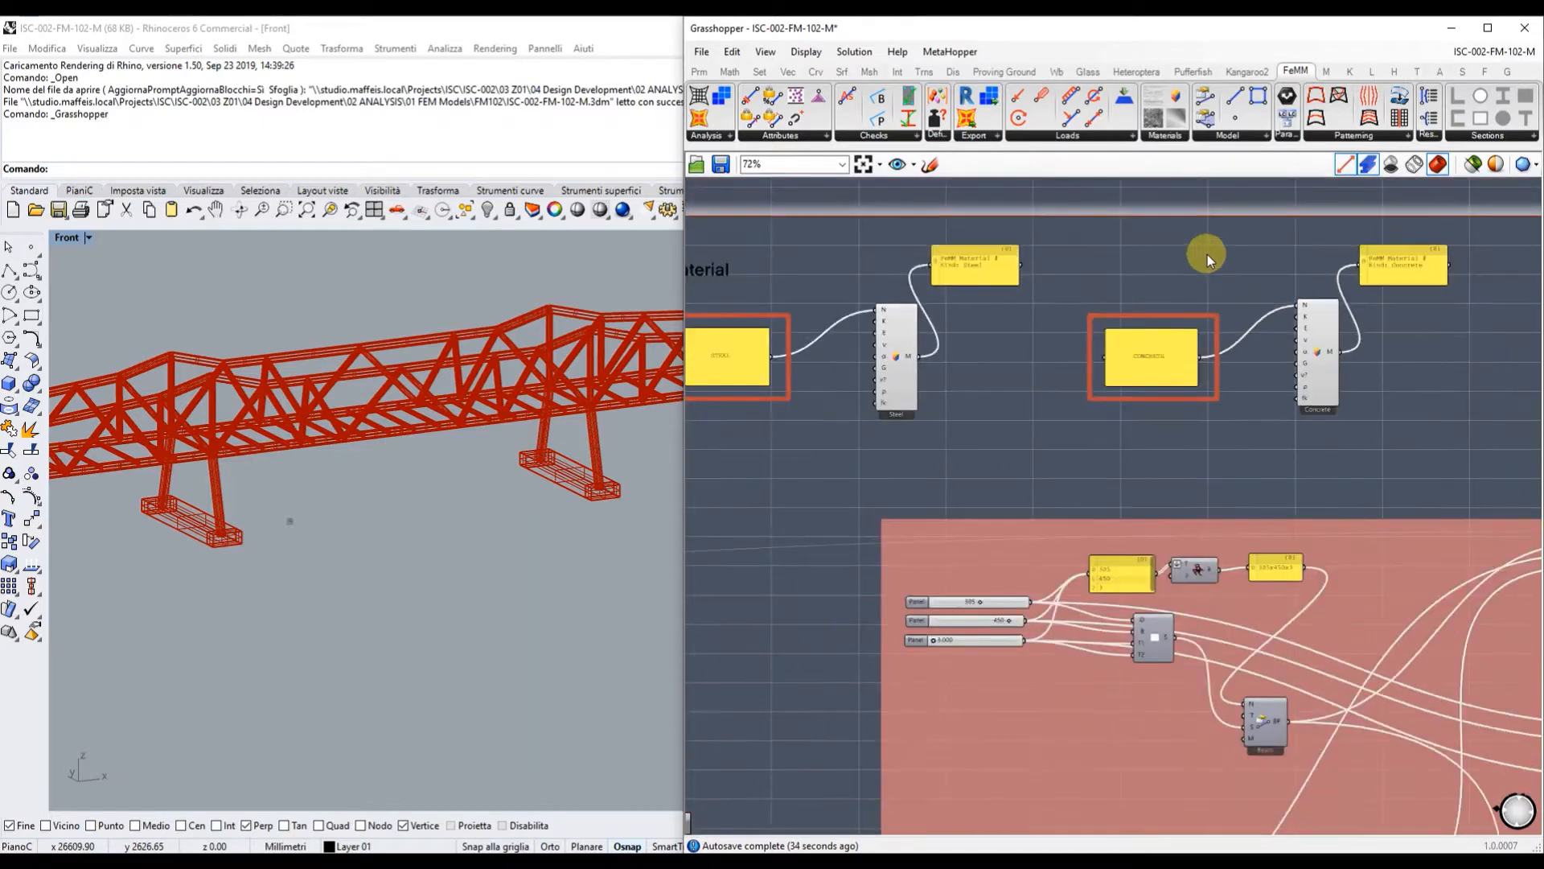
right_click_drag(1247, 500, 1122, 427)
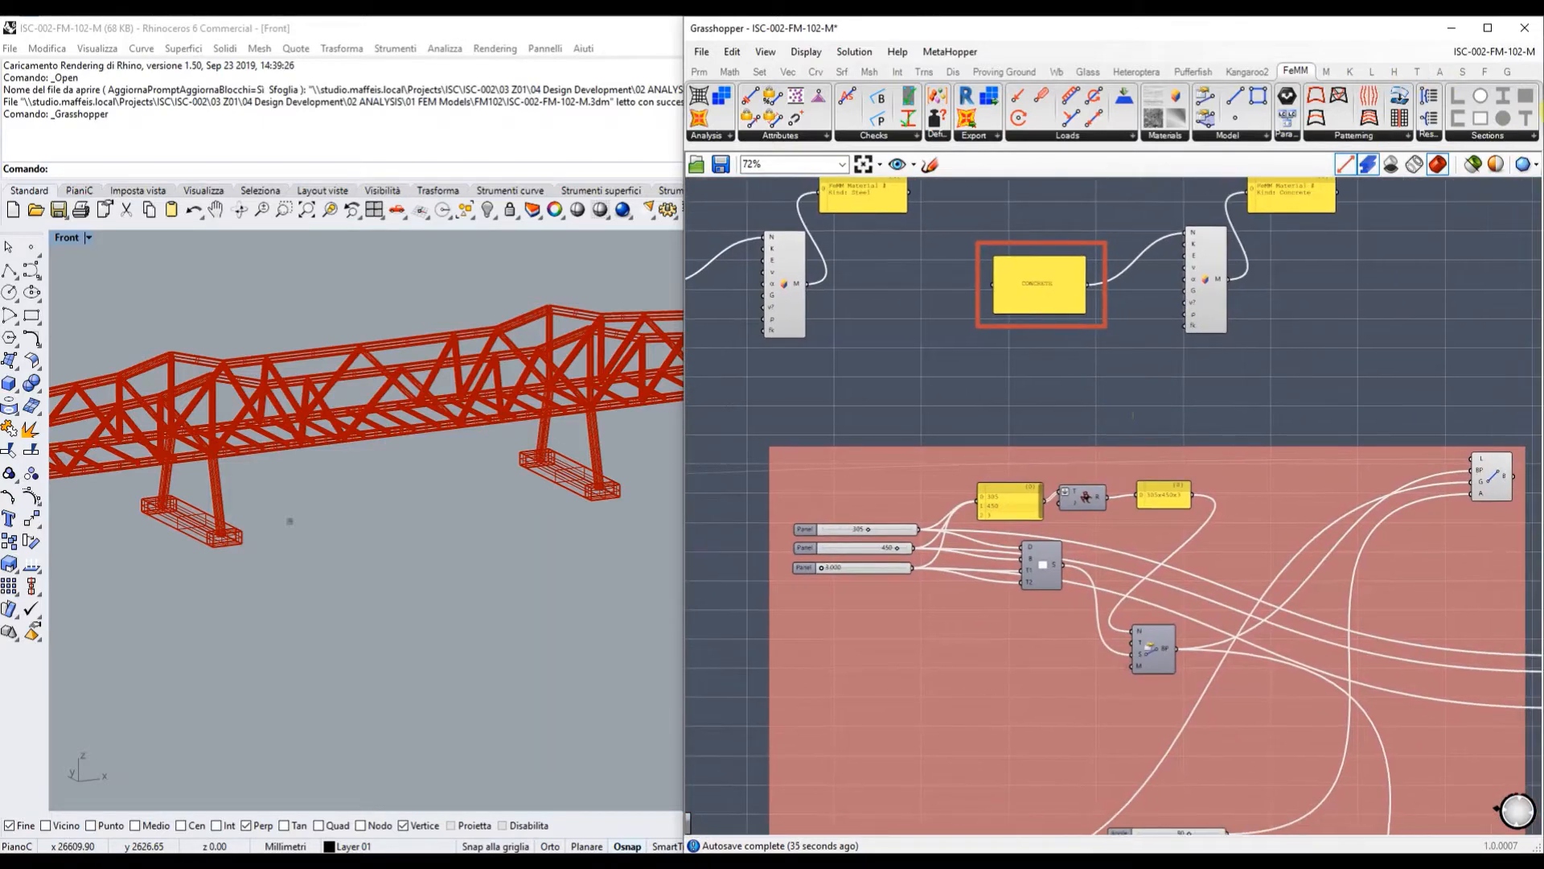
right_click_drag(1217, 610, 1142, 534)
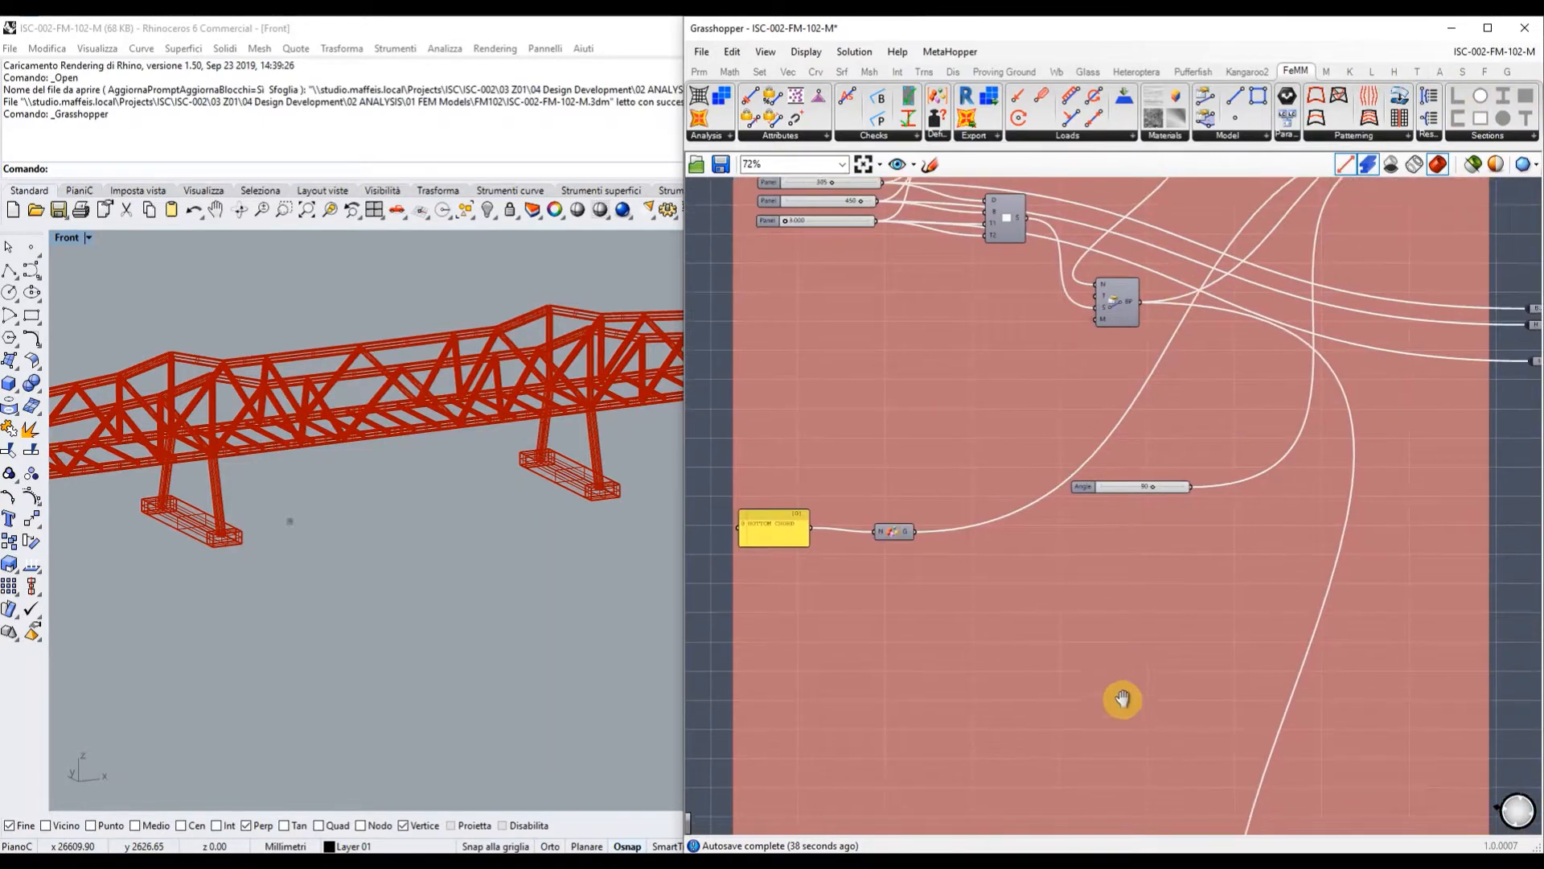
right_click_drag(1121, 700, 1086, 355)
right_click_drag(1074, 656, 1118, 328)
right_click_drag(1058, 608, 1121, 613)
scroll(970, 448, "up", 5)
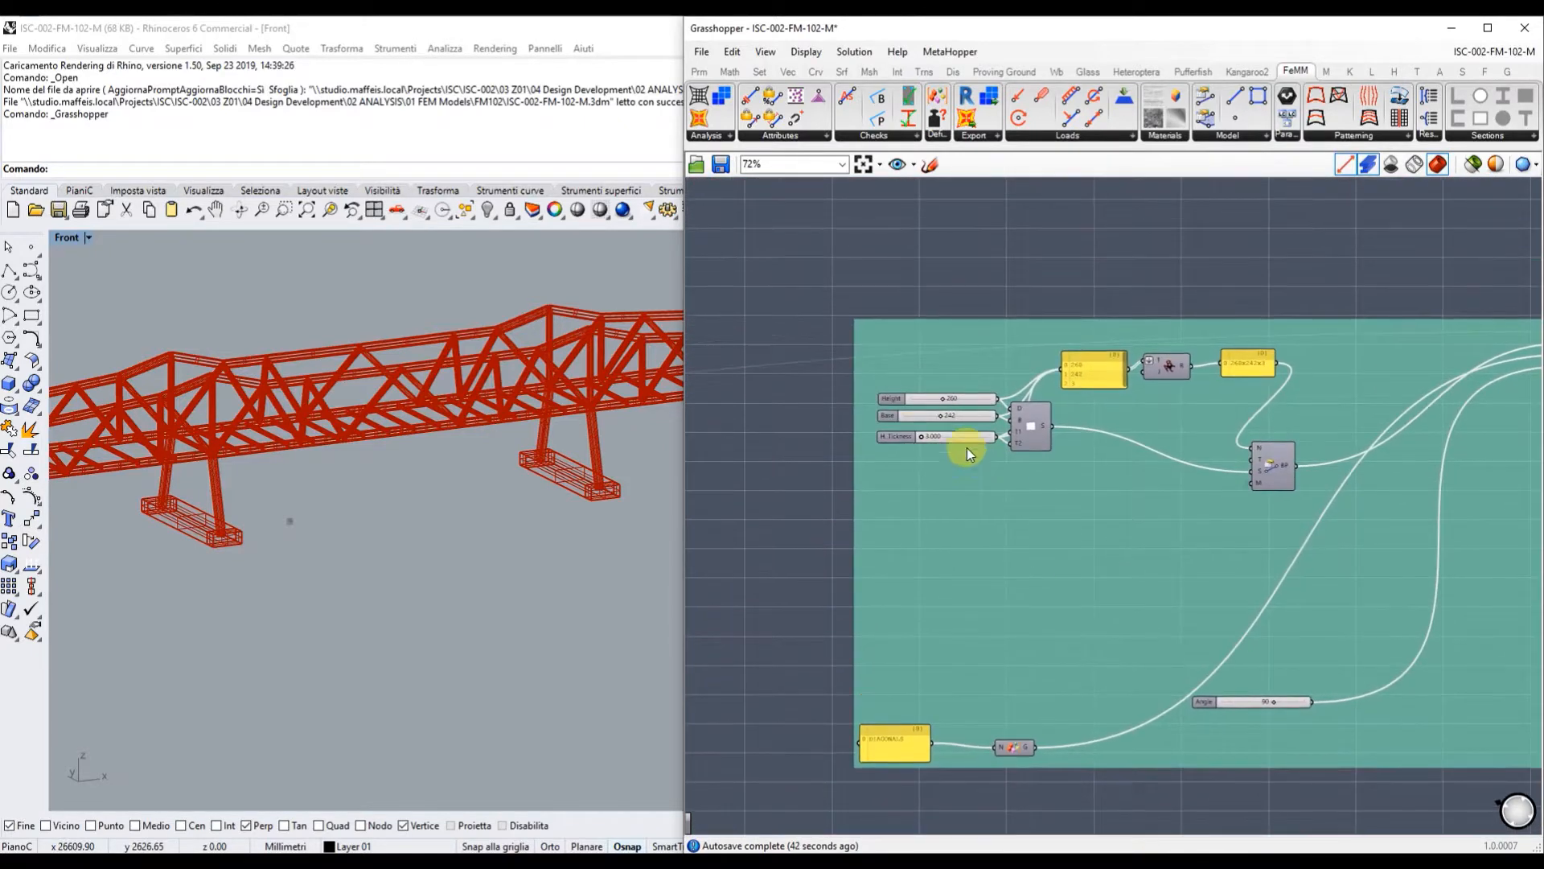
Change the section Base slider to 237, leaving Height at 260 and thickness at 3.
scroll(910, 428, "up", 2)
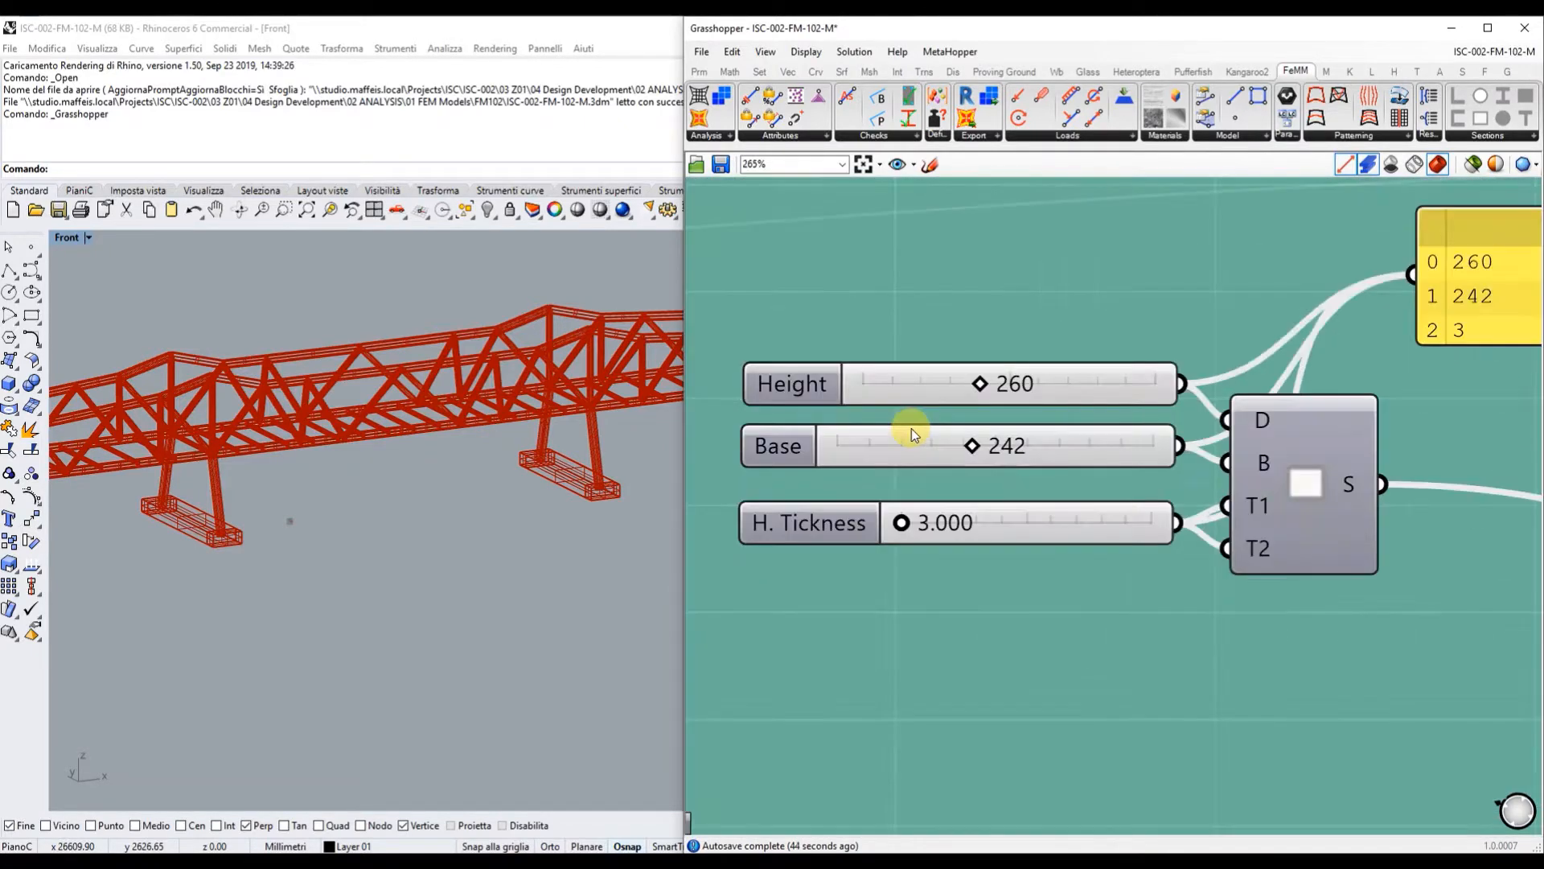
scroll(301, 379, "up", 6)
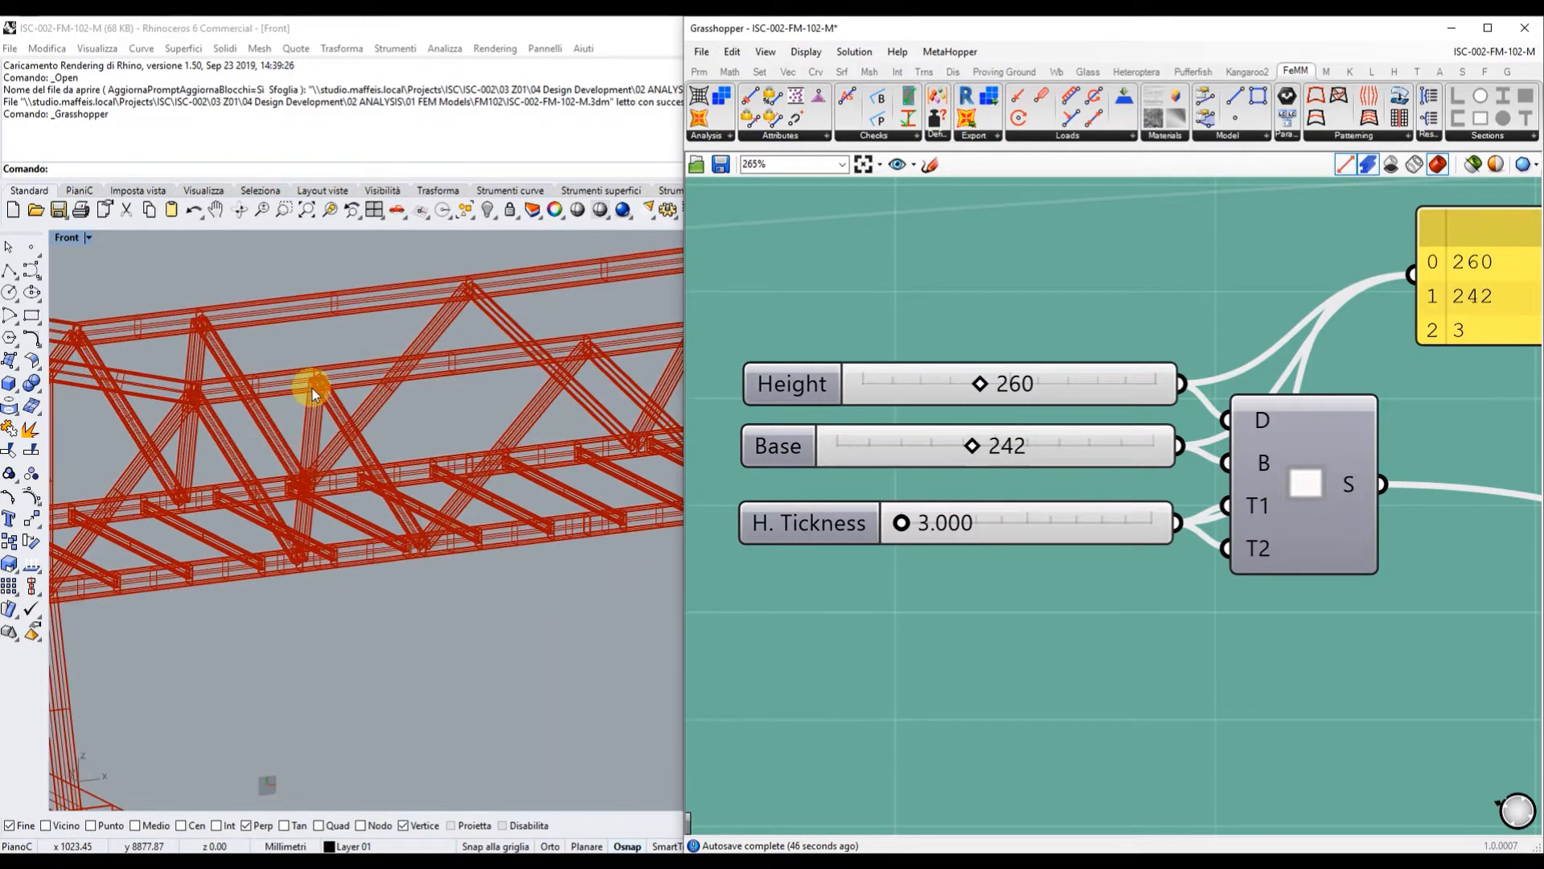
scroll(322, 344, "up", 1)
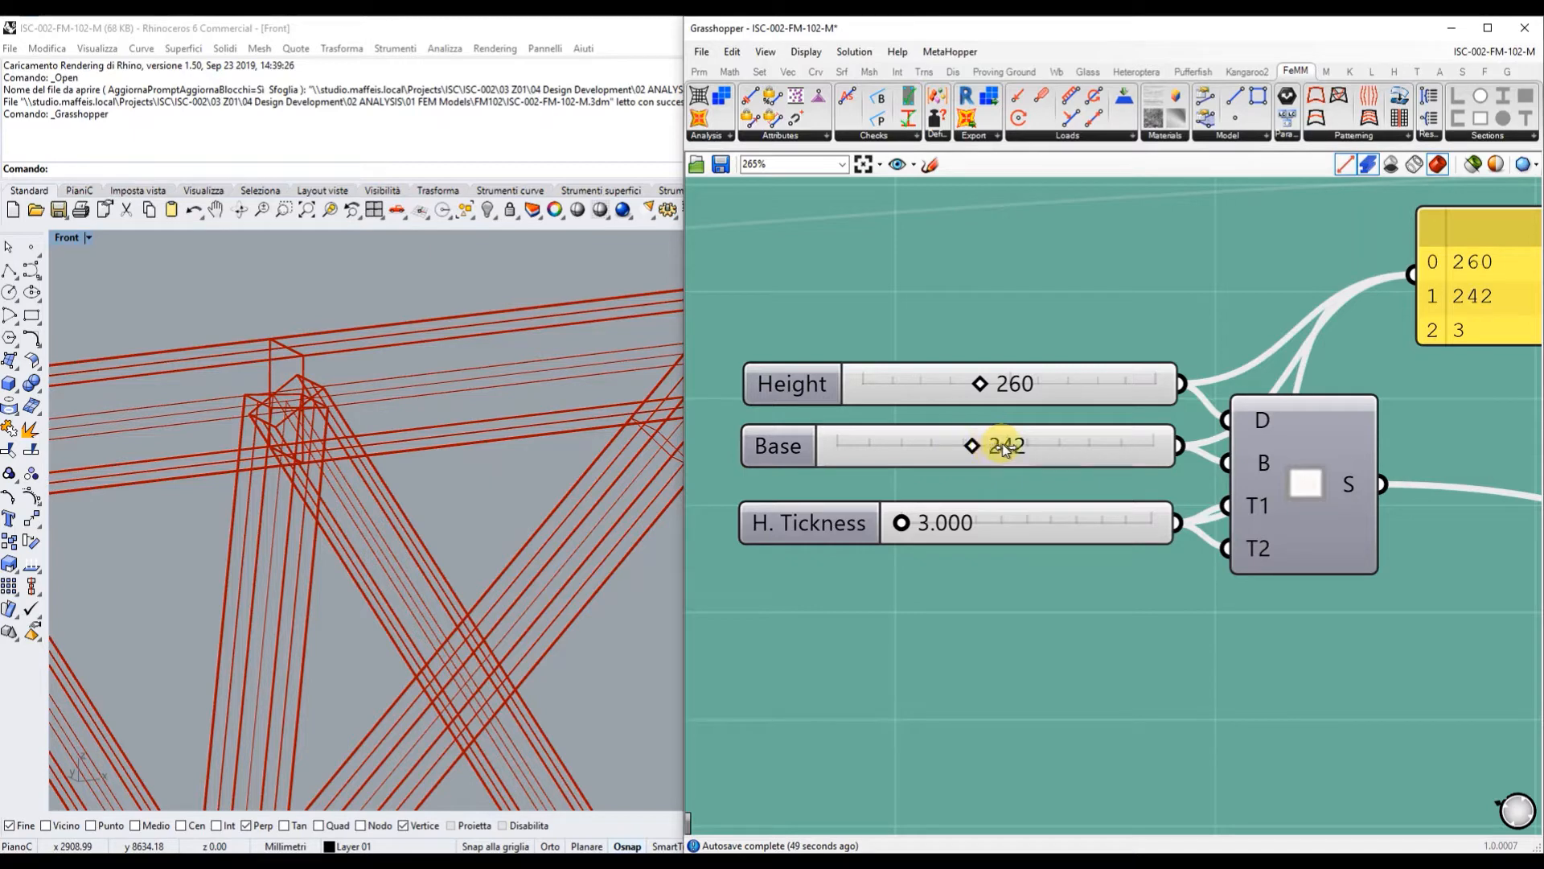
mouse_move(1019, 448)
left_mouse_down()
mouse_move(1064, 445)
mouse_move(969, 446)
mouse_move(1037, 452)
left_mouse_up()
scroll(1006, 449, "down", 10)
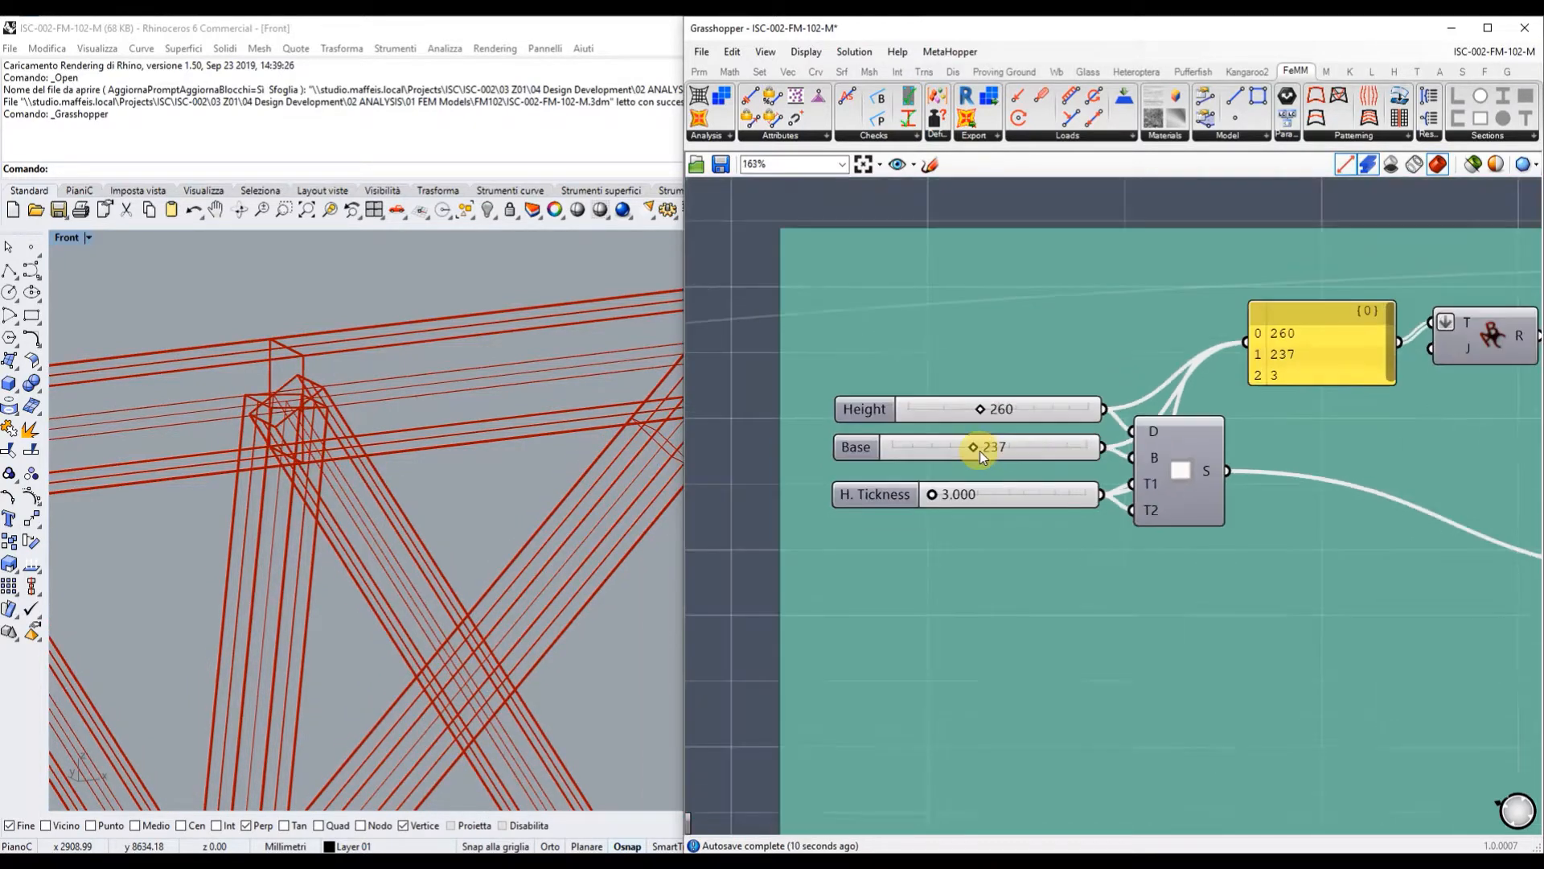
scroll(1134, 465, "down", 3)
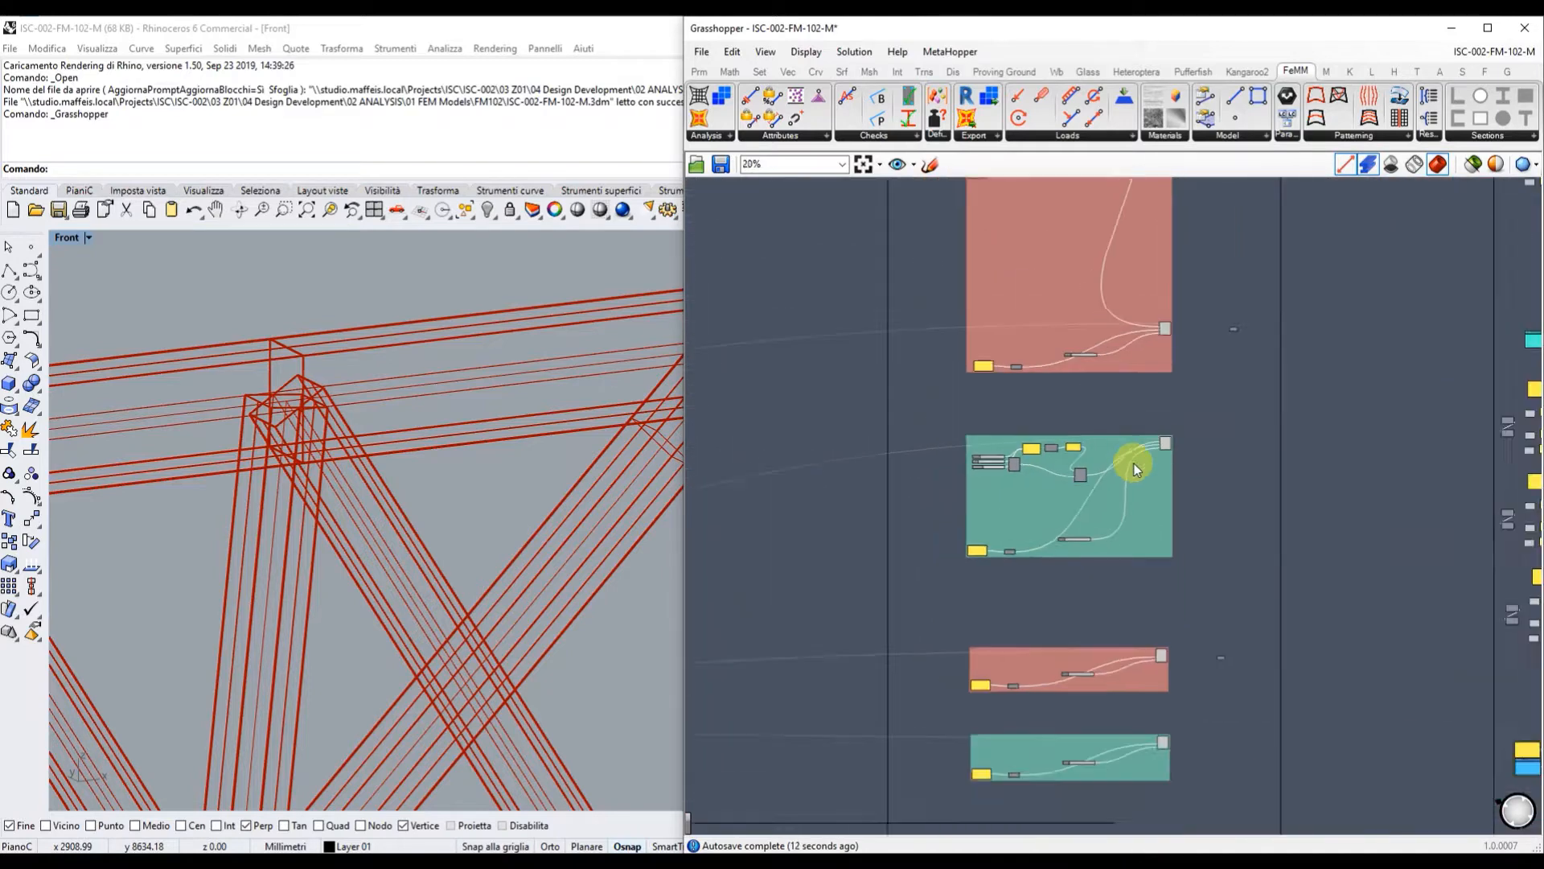
Pan and zoom the canvas toward the VIEW LOADS and FEMM restraints groups.
right_click_drag(1263, 451, 1044, 651)
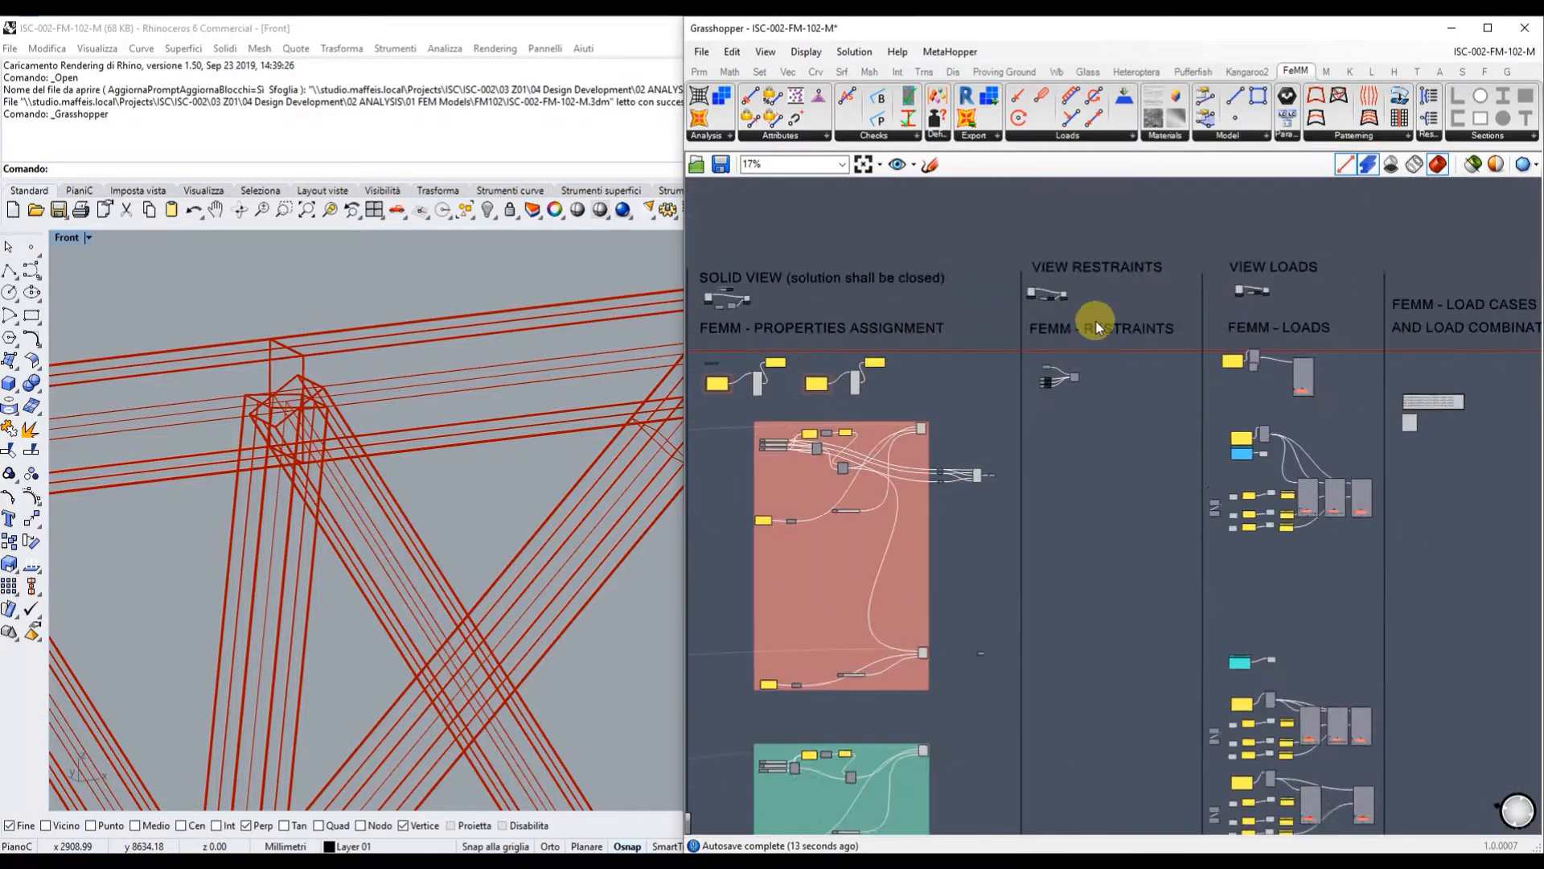
scroll(1098, 314, "up", 6)
scroll(1100, 306, "up", 1)
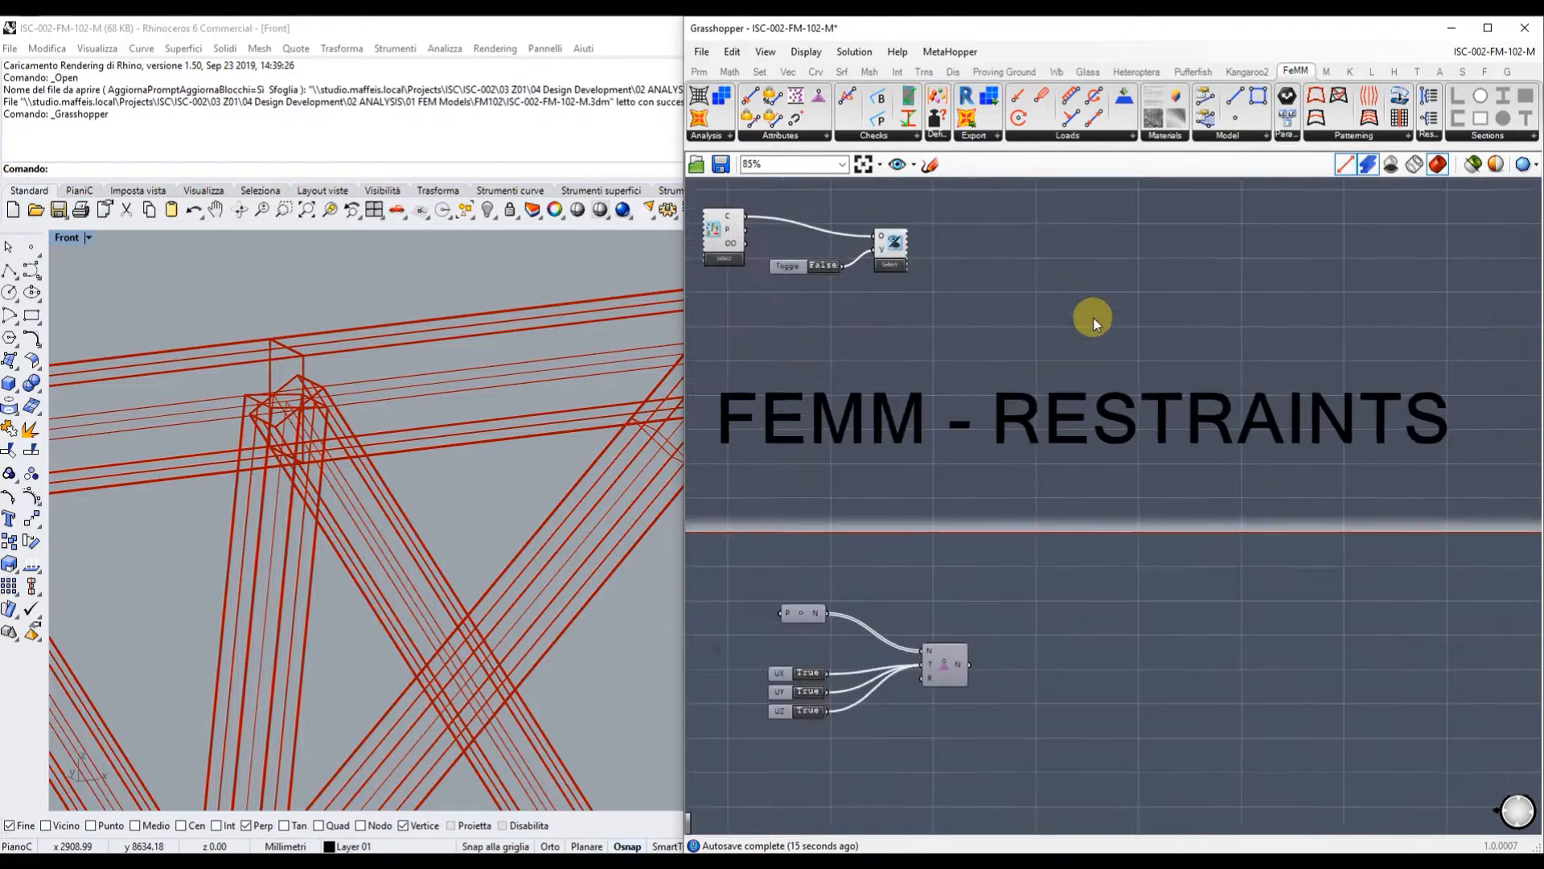
scroll(434, 350, "down", 2)
scroll(362, 386, "down", 2)
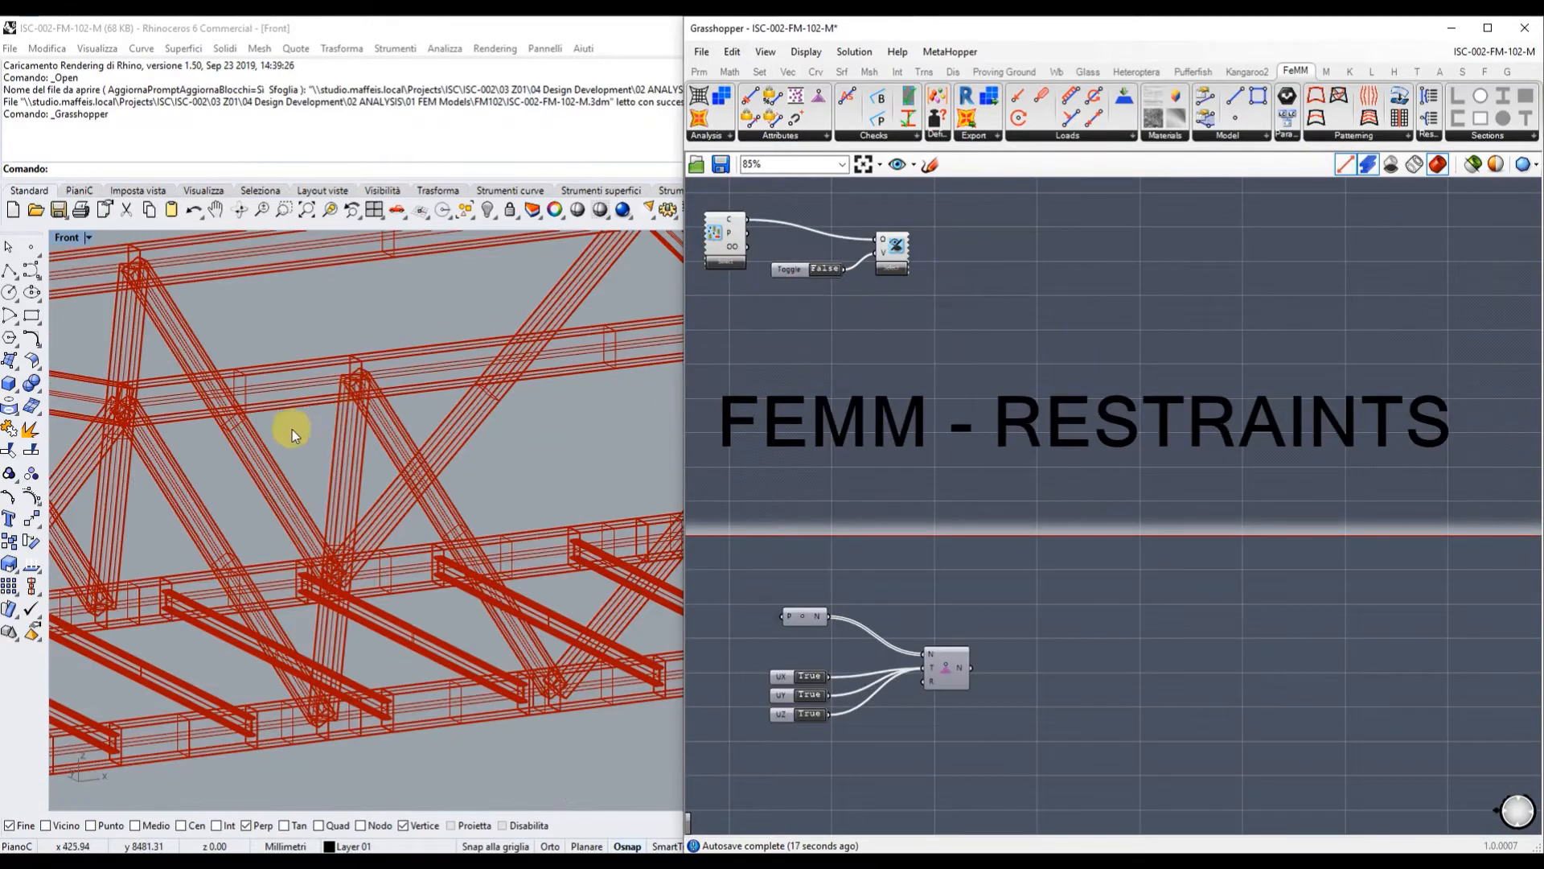
scroll(267, 433, "down", 3)
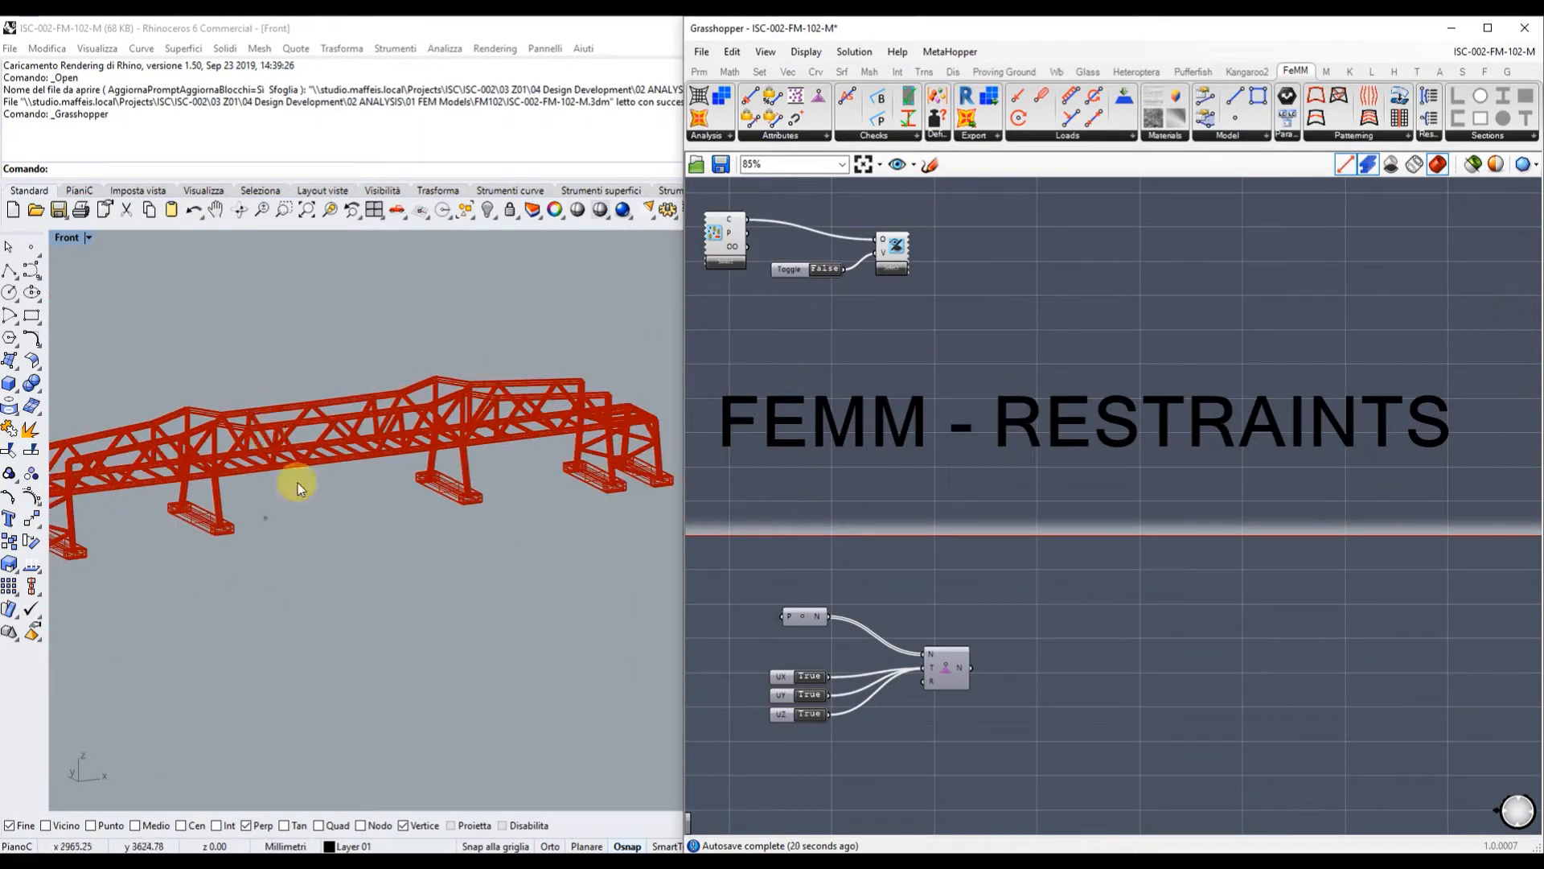
left_click(397, 489)
scroll(577, 446, "down", 2)
scroll(394, 453, "up", 2)
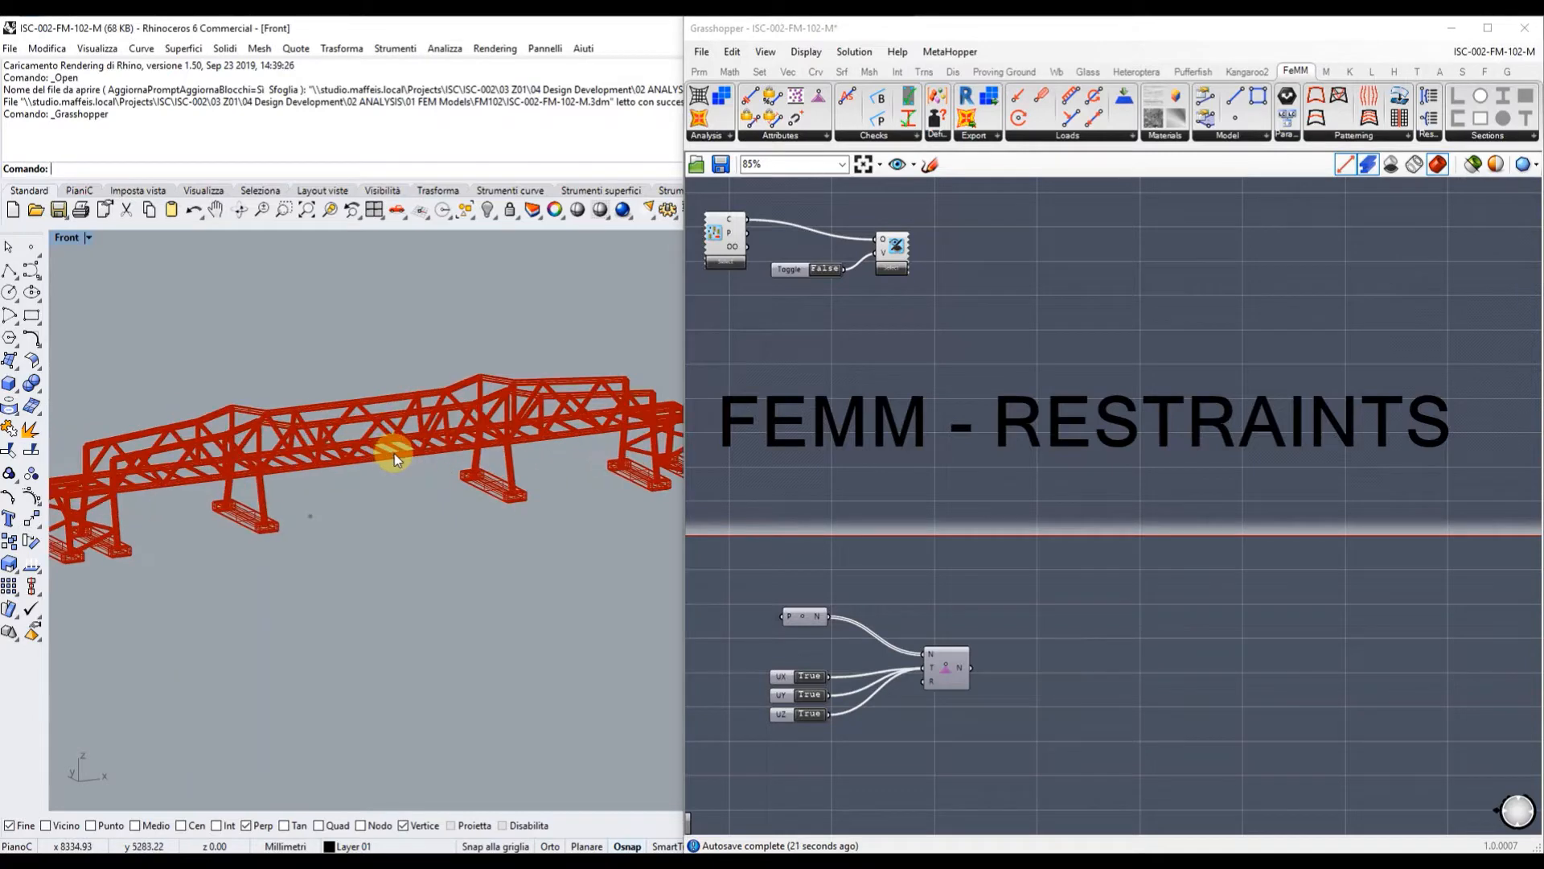
Switch on the restraints display, with supports fixing UX, UY and UZ.
double_click(819, 271)
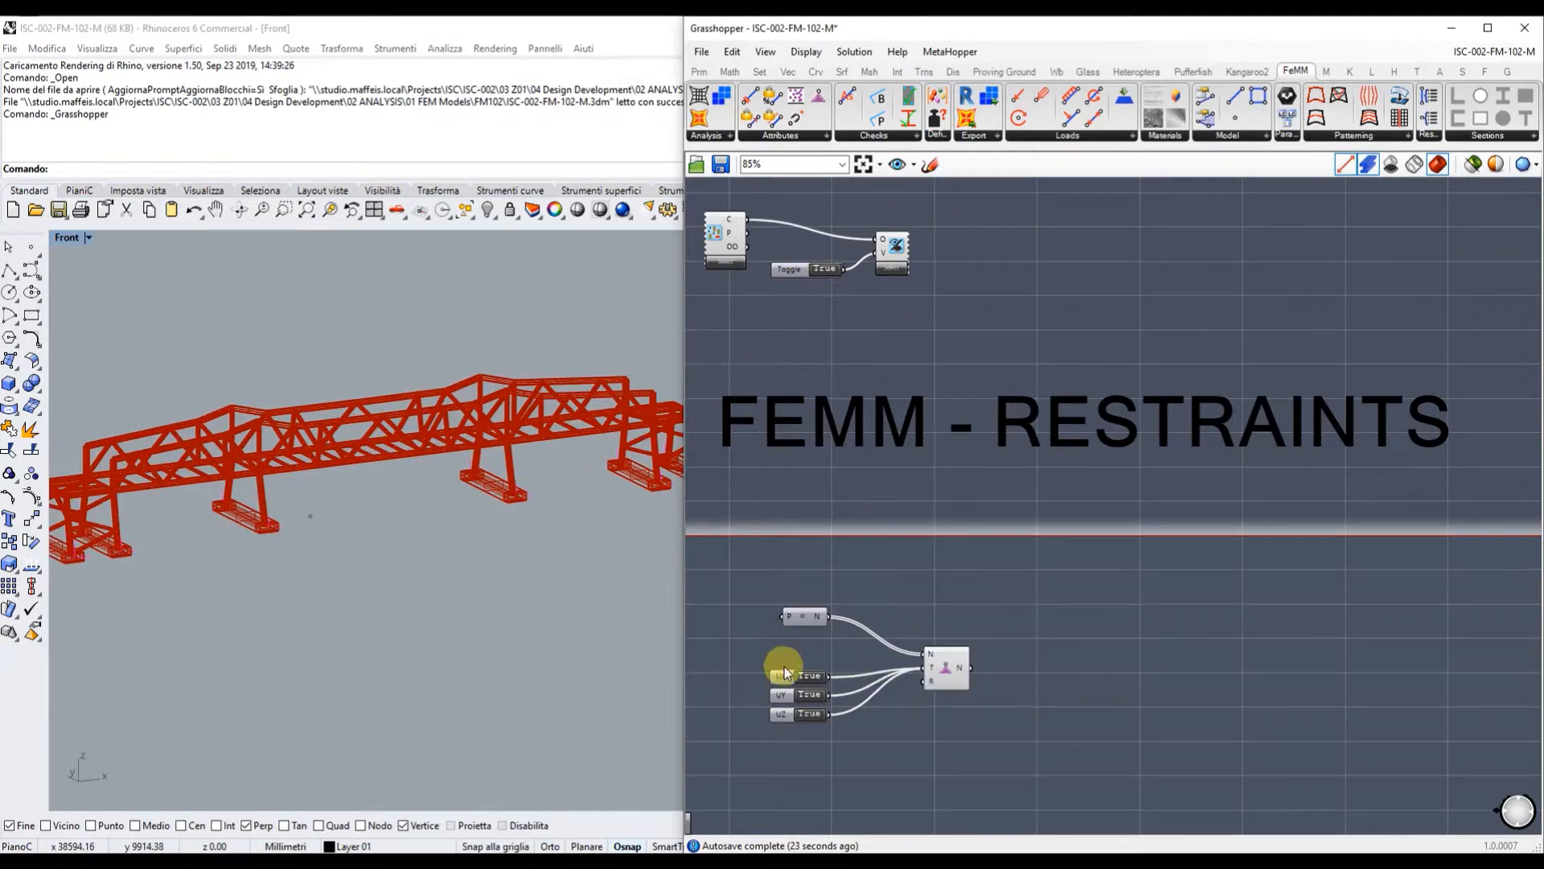
scroll(790, 745, "up", 4)
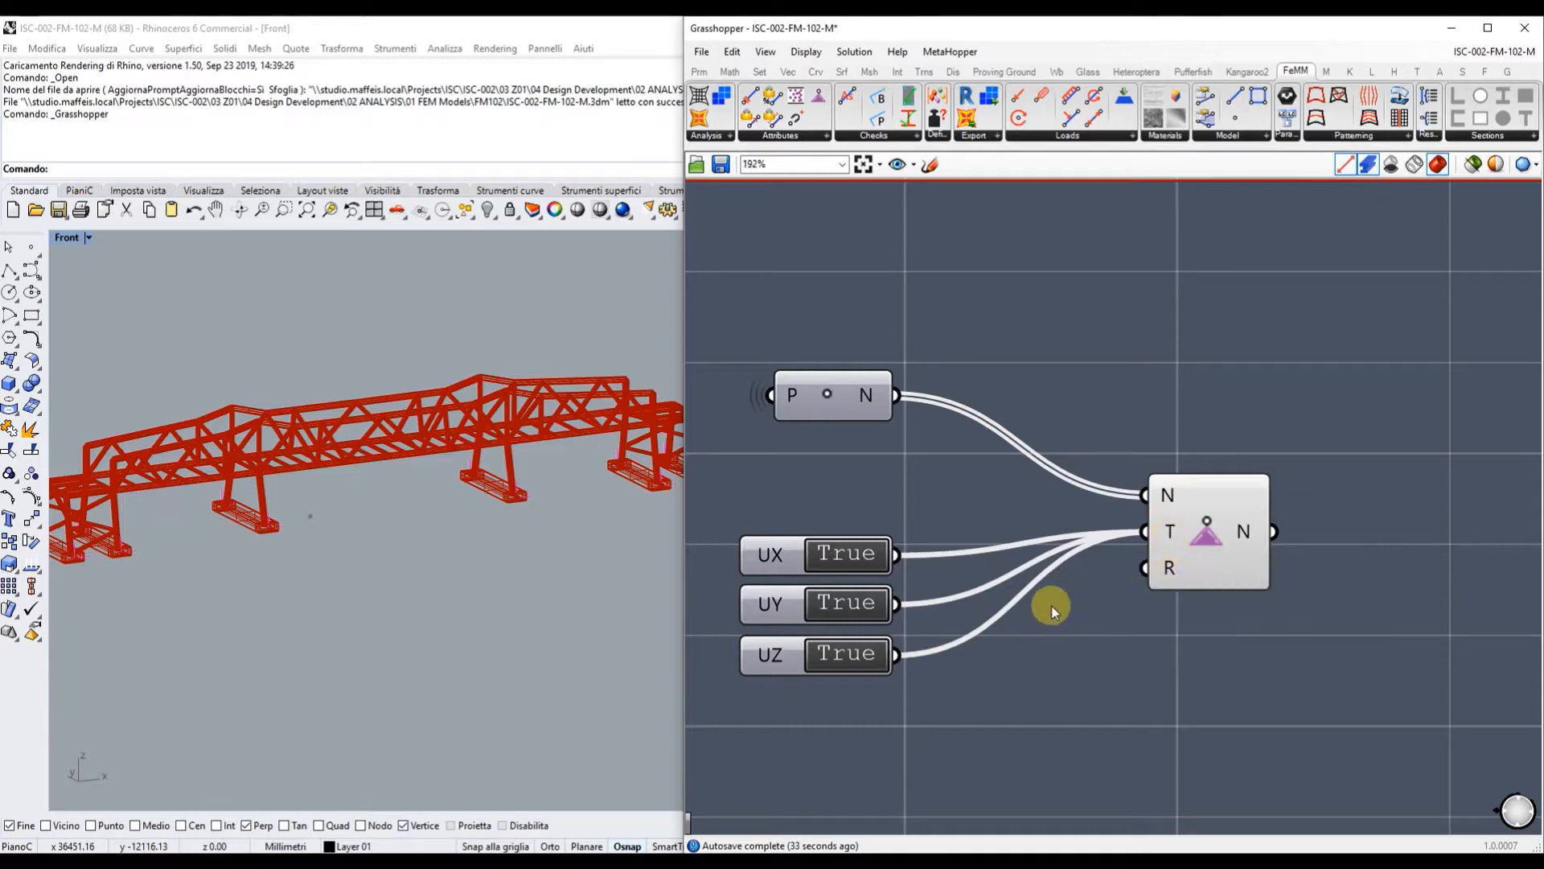
scroll(1002, 603, "down", 3)
scroll(853, 584, "down", 5)
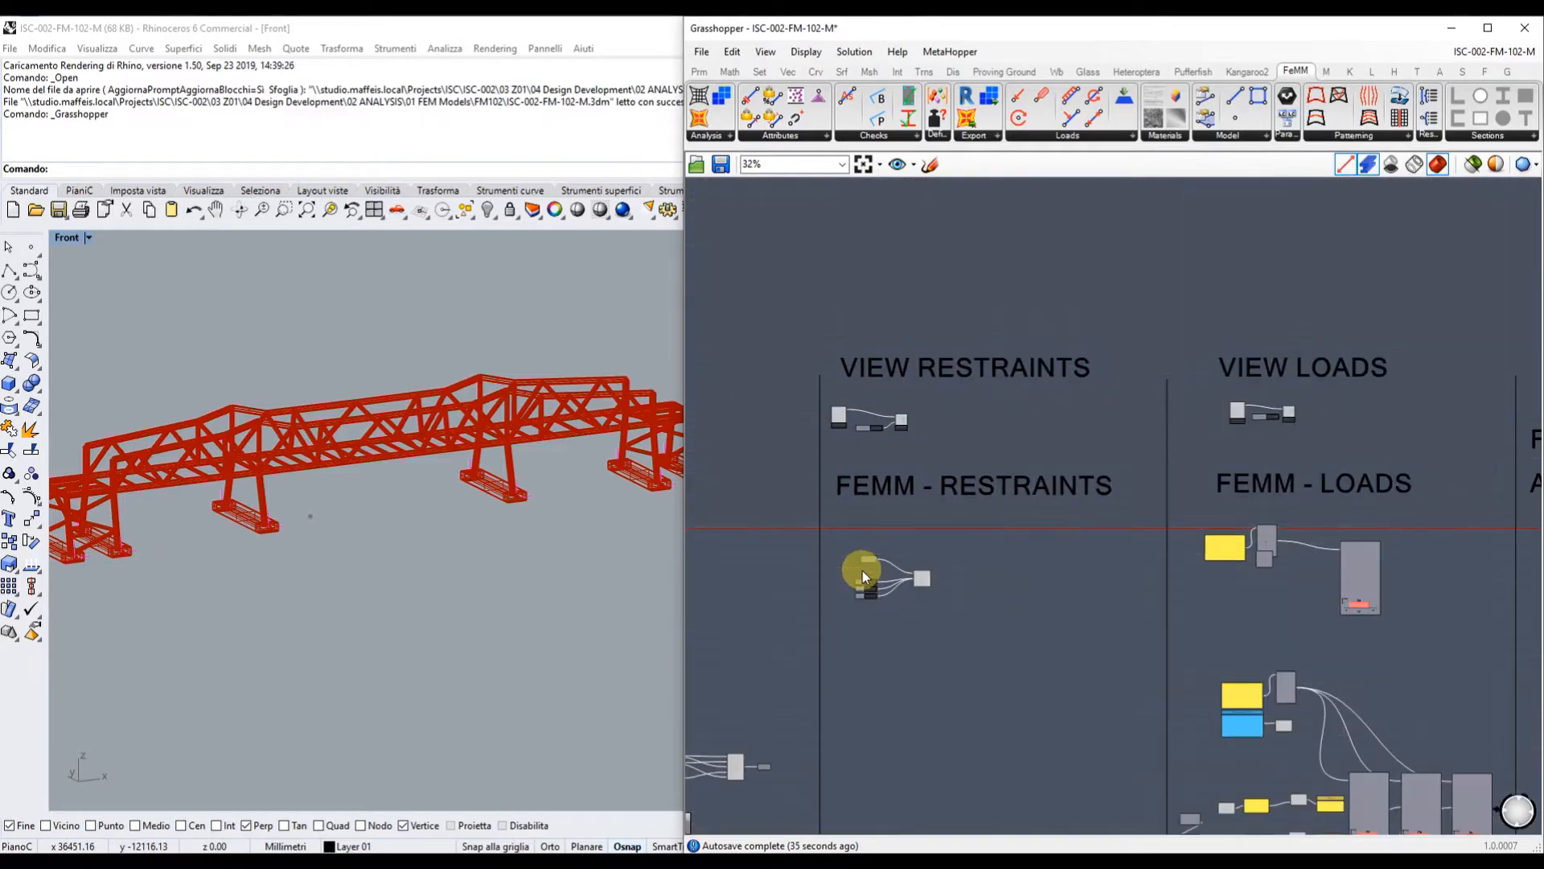
scroll(1319, 412, "up", 3)
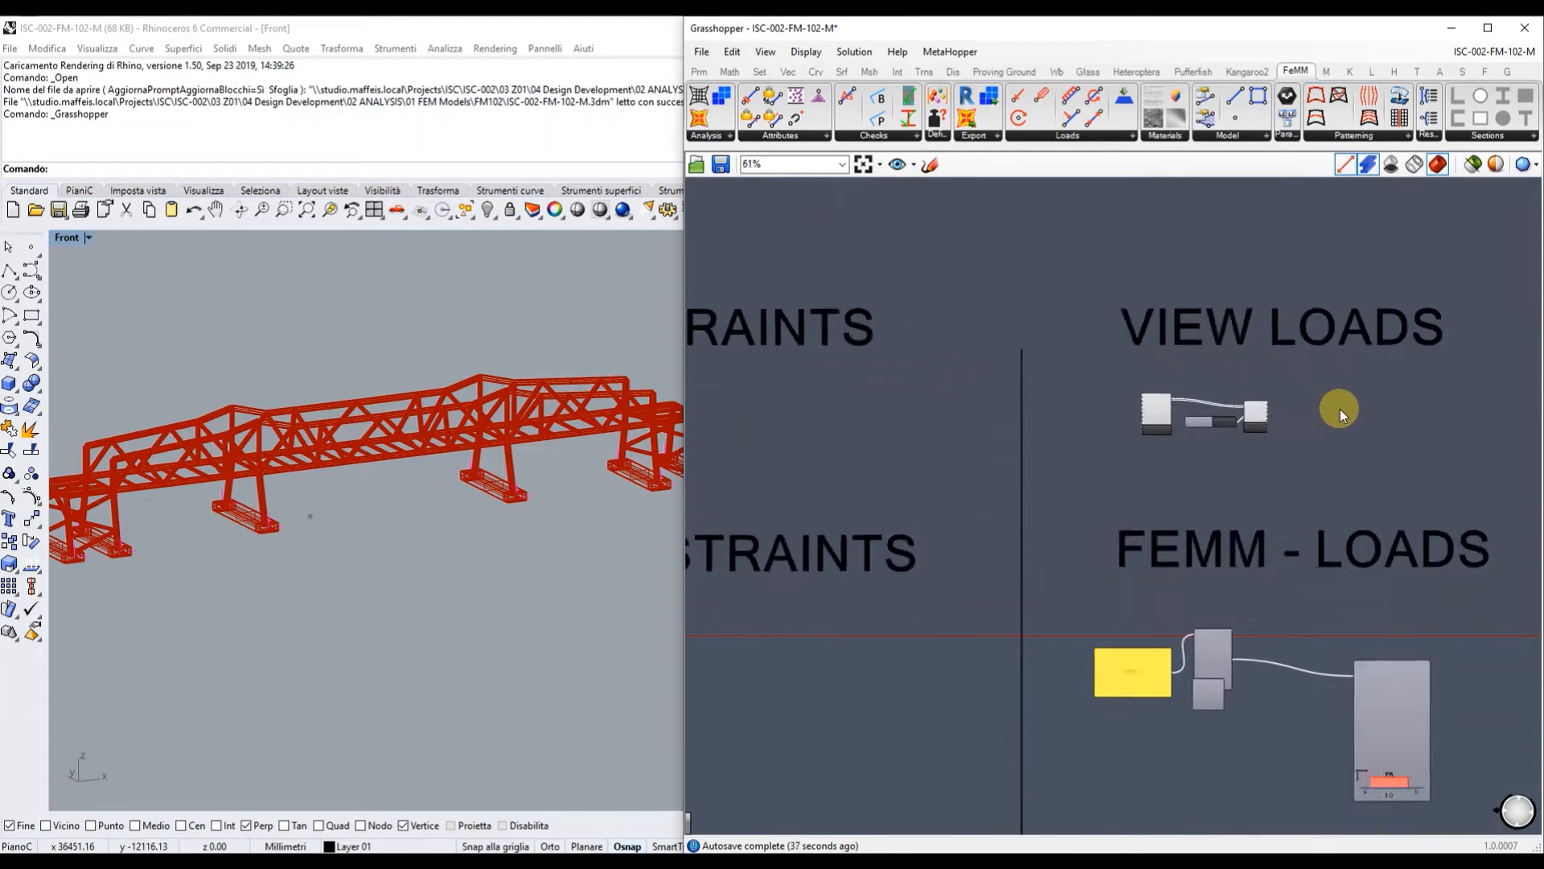
left_click(1209, 427)
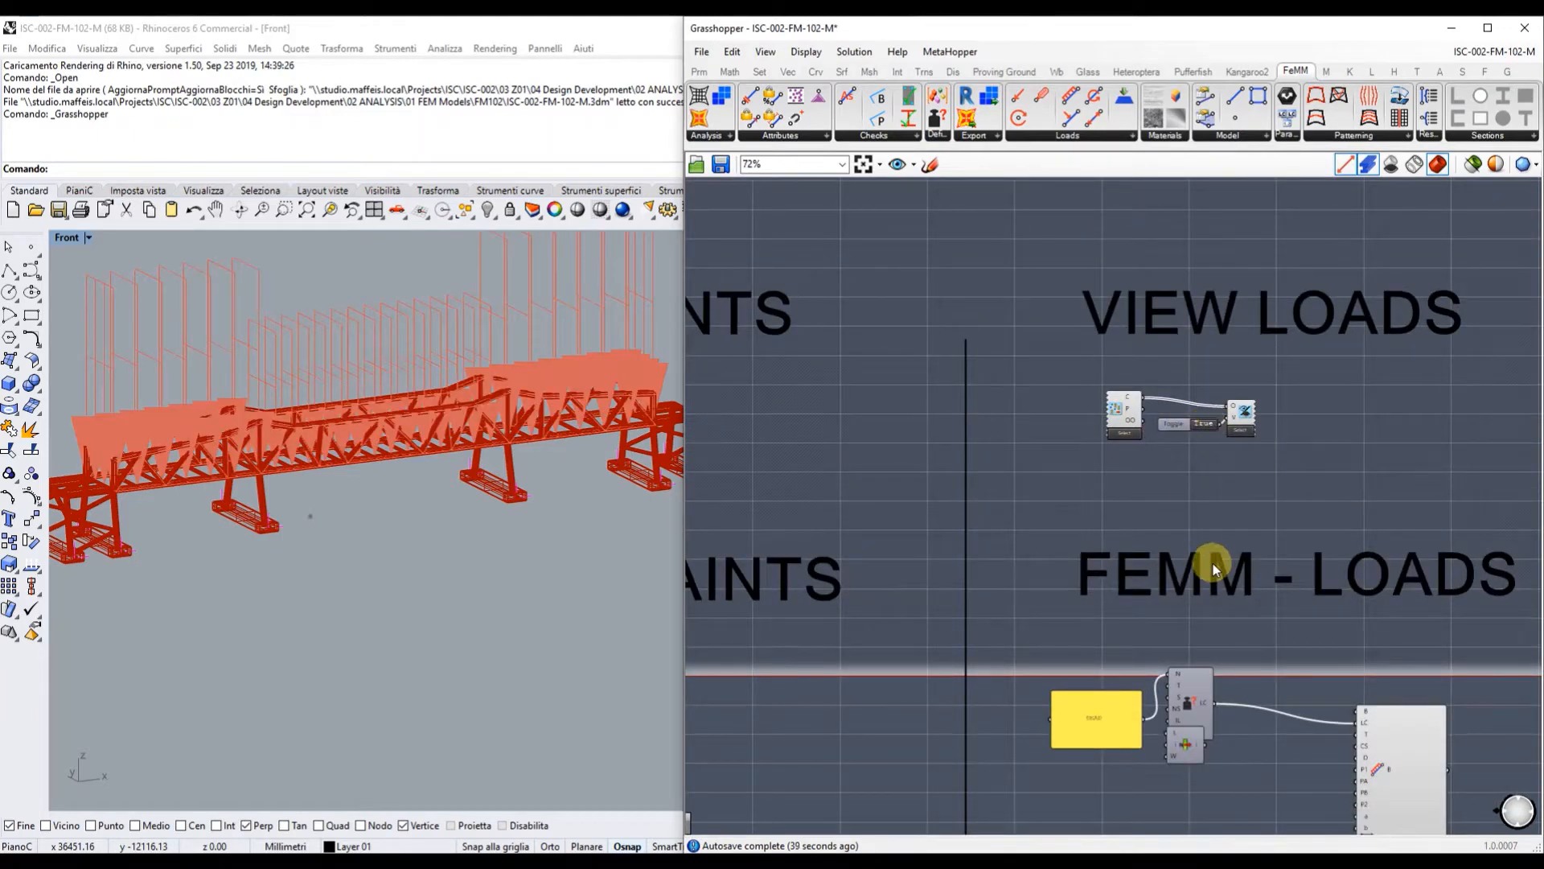
right_click_drag(1213, 563, 1035, 327)
scroll(1054, 386, "up", 3)
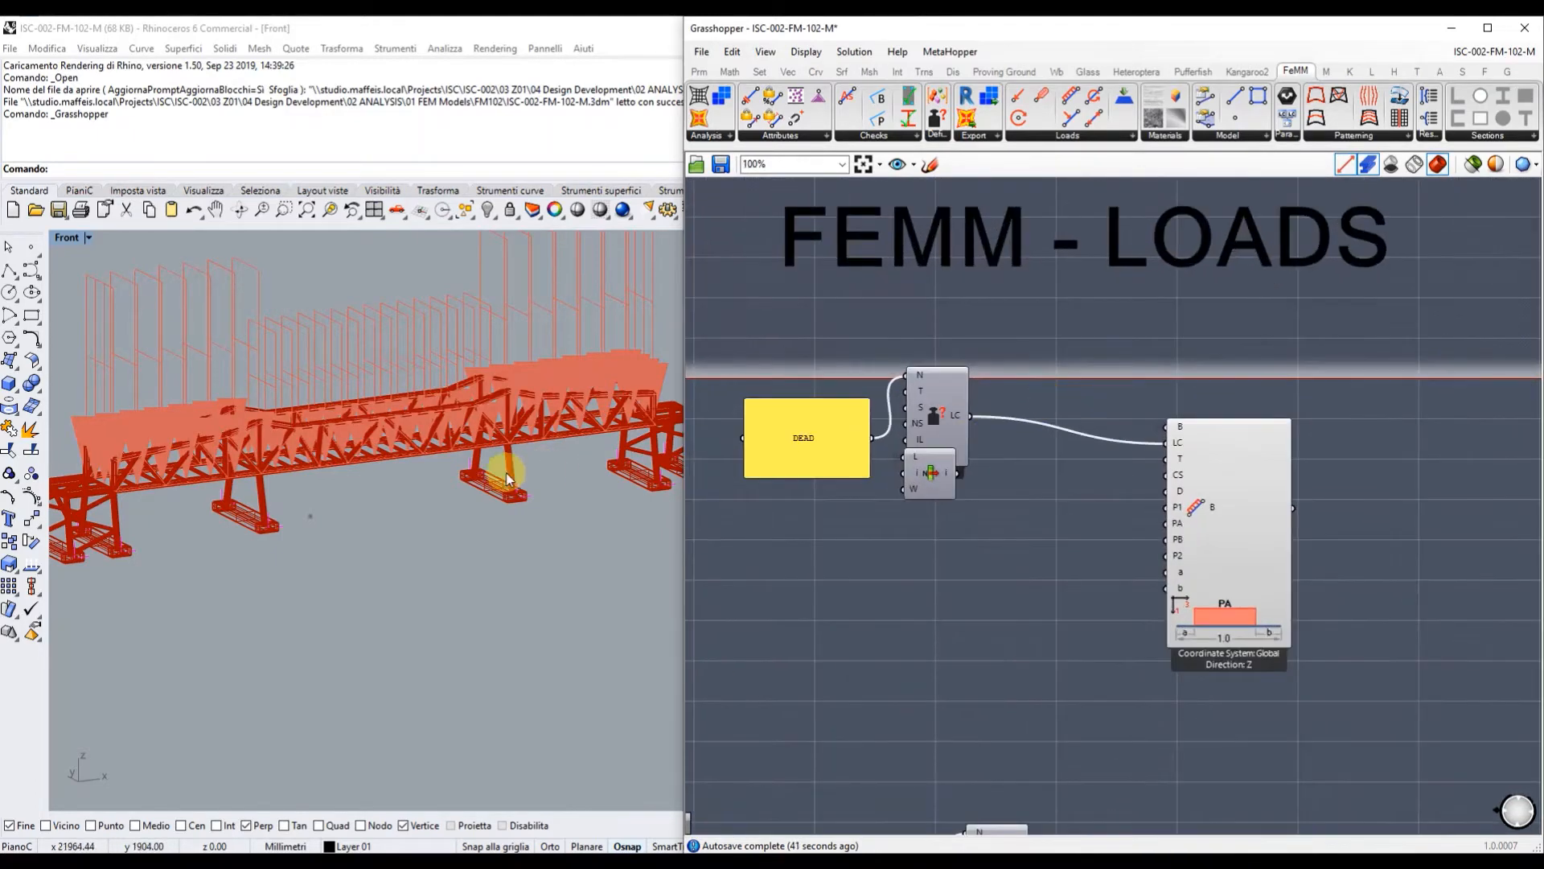
scroll(366, 417, "up", 6)
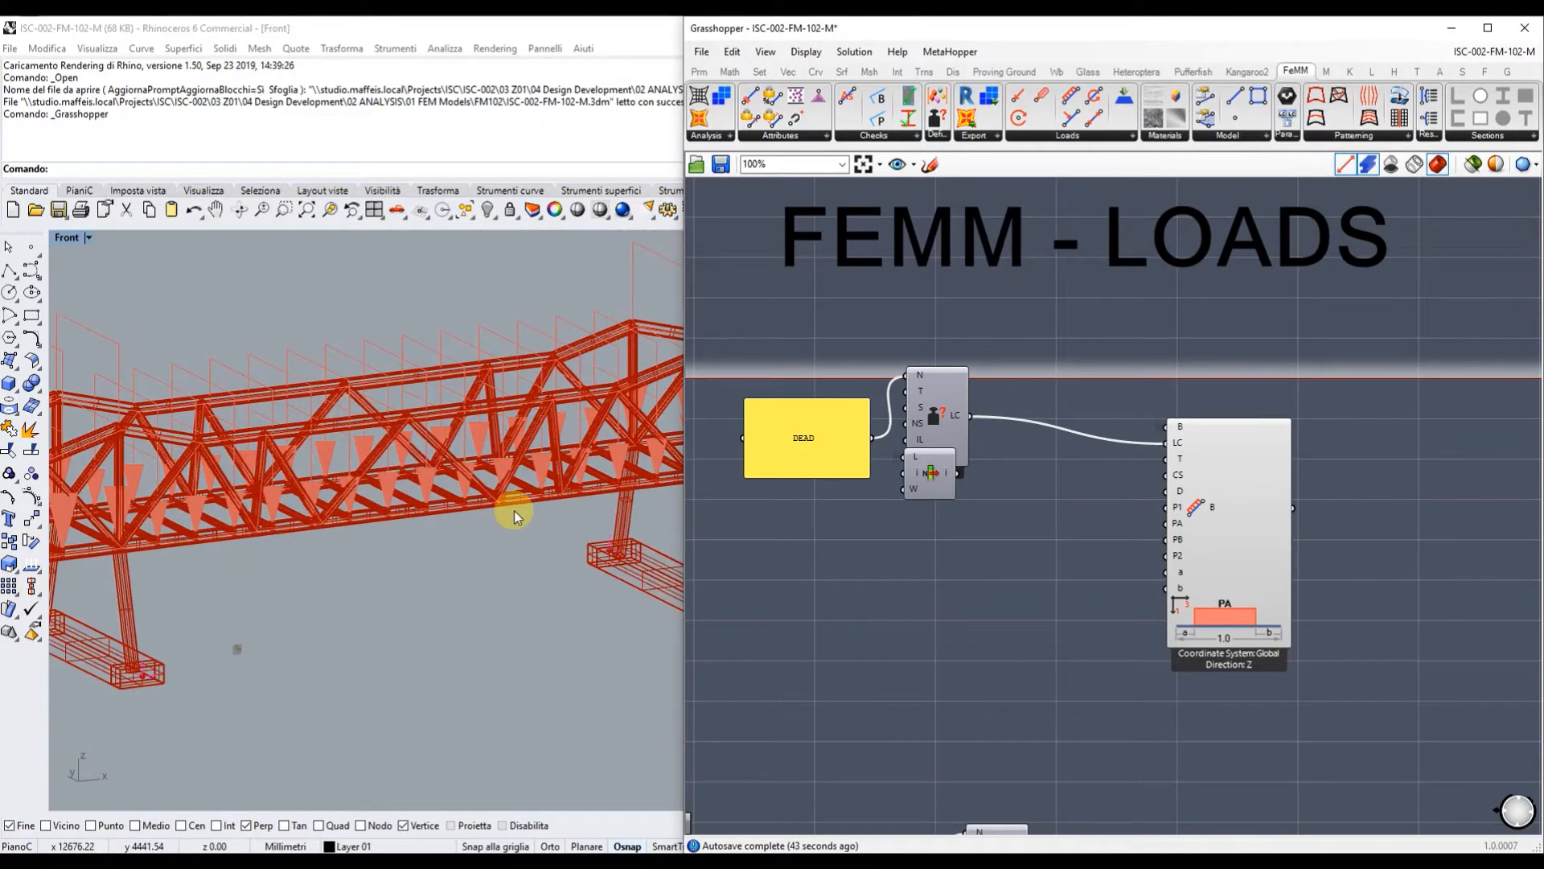
right_click_drag(514, 510, 553, 484)
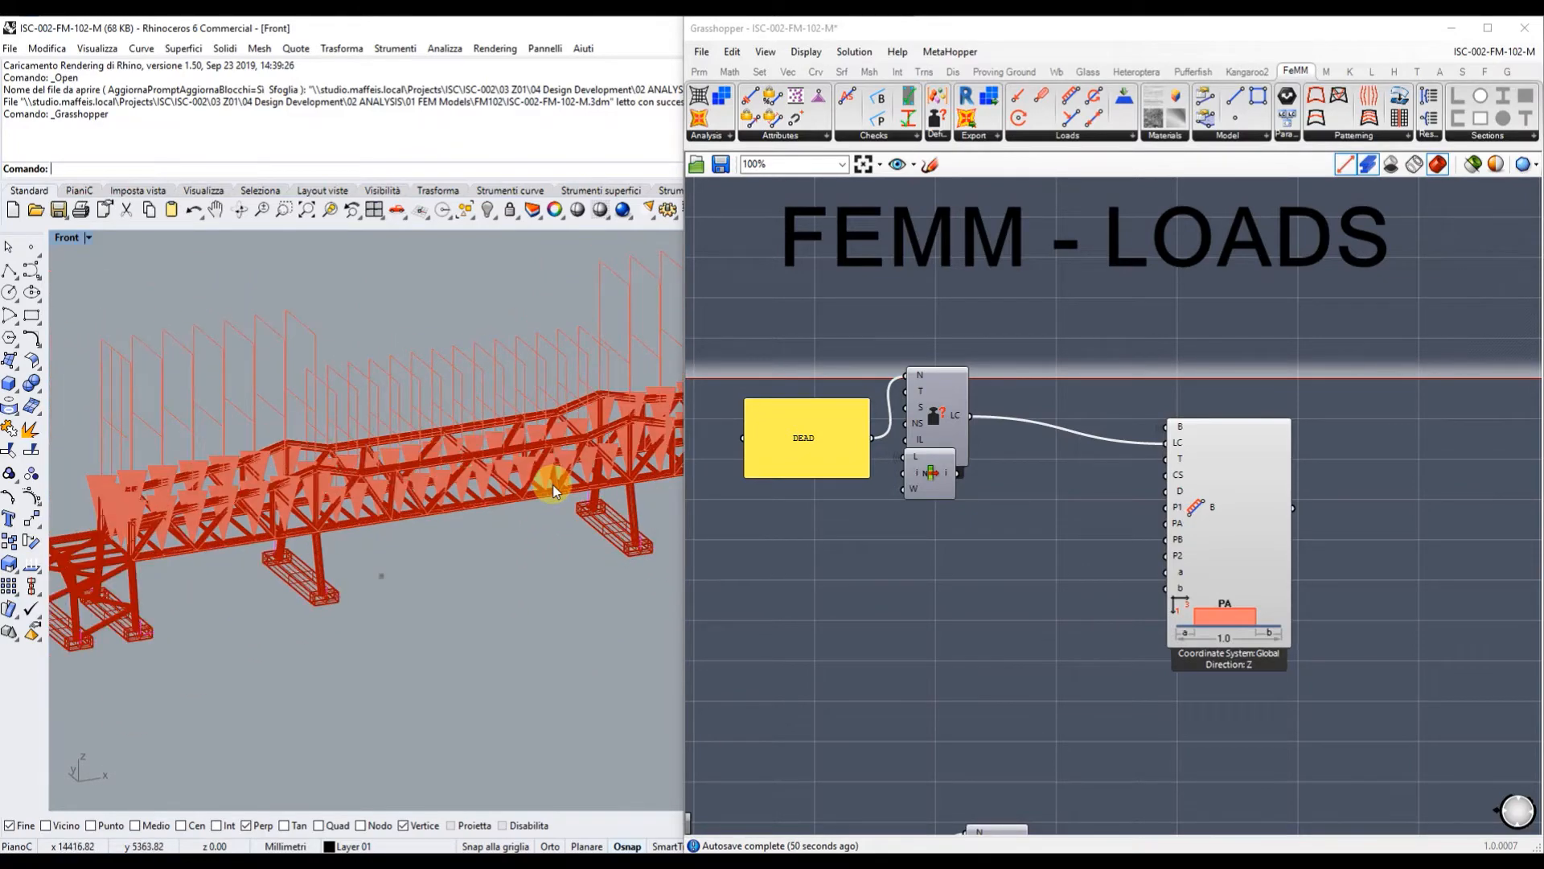
right_click_drag(216, 446, 346, 423)
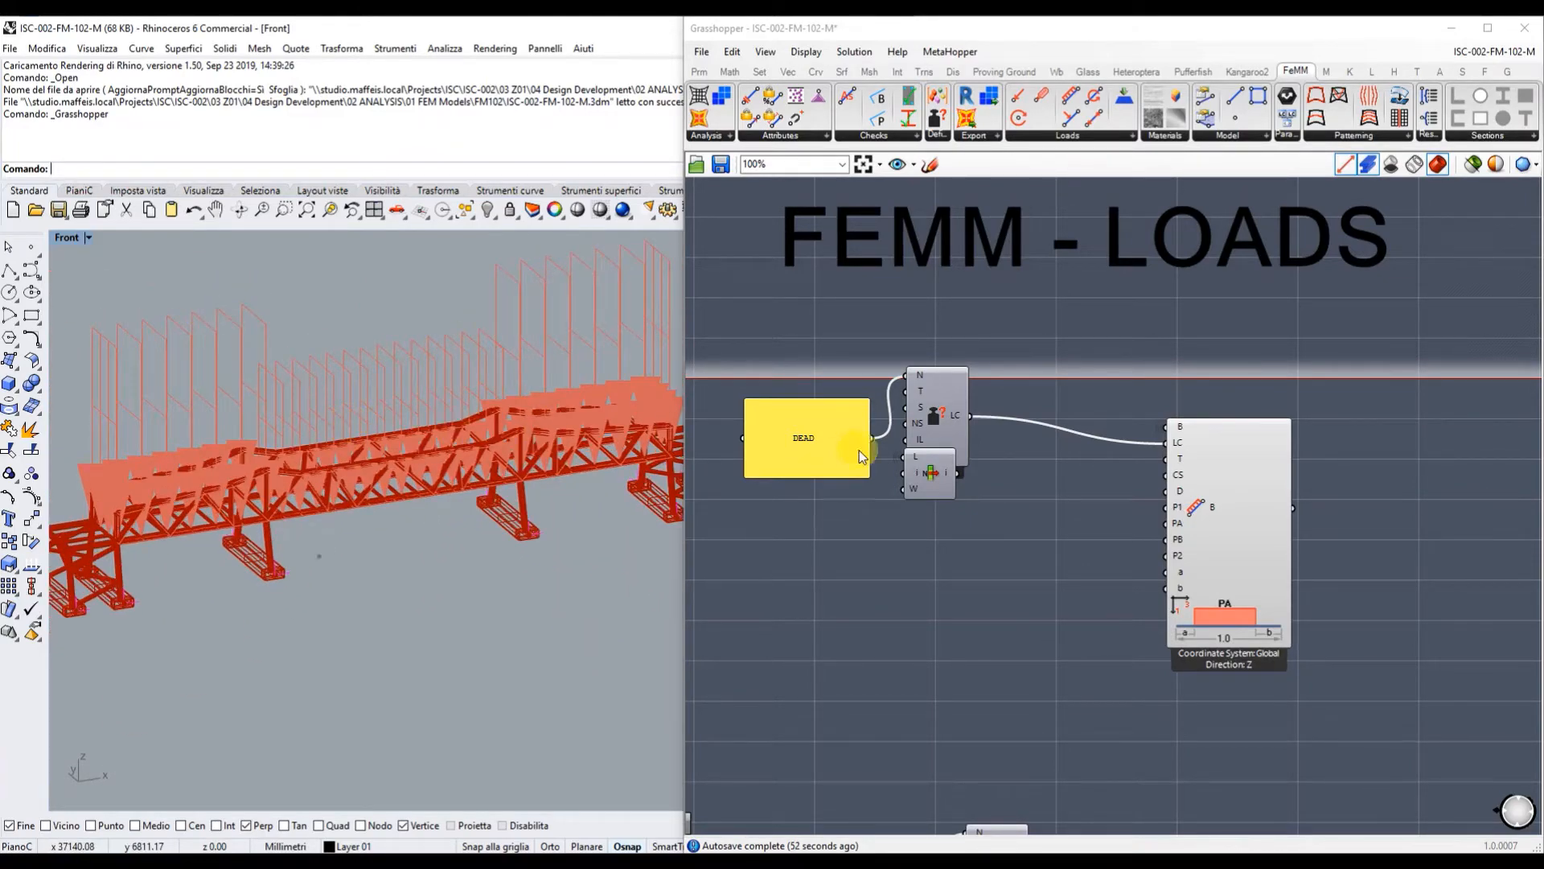
scroll(1009, 539, "down", 3)
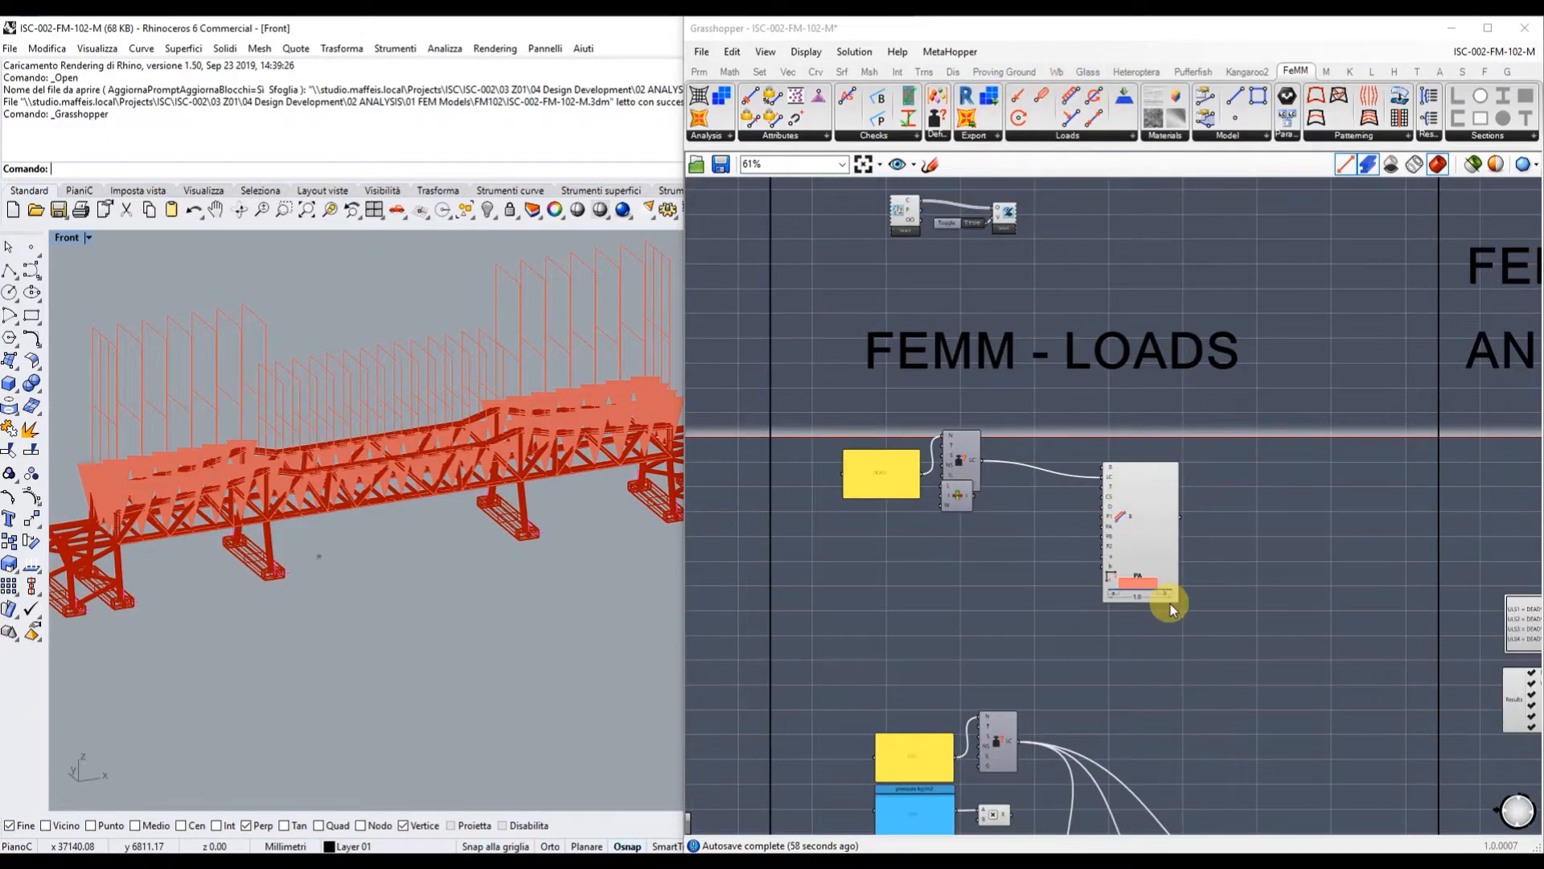
right_click_drag(1174, 708, 1127, 372)
right_click_drag(1131, 563, 1138, 200)
right_click_drag(1111, 484, 1100, 824)
right_click_drag(1124, 420, 1109, 808)
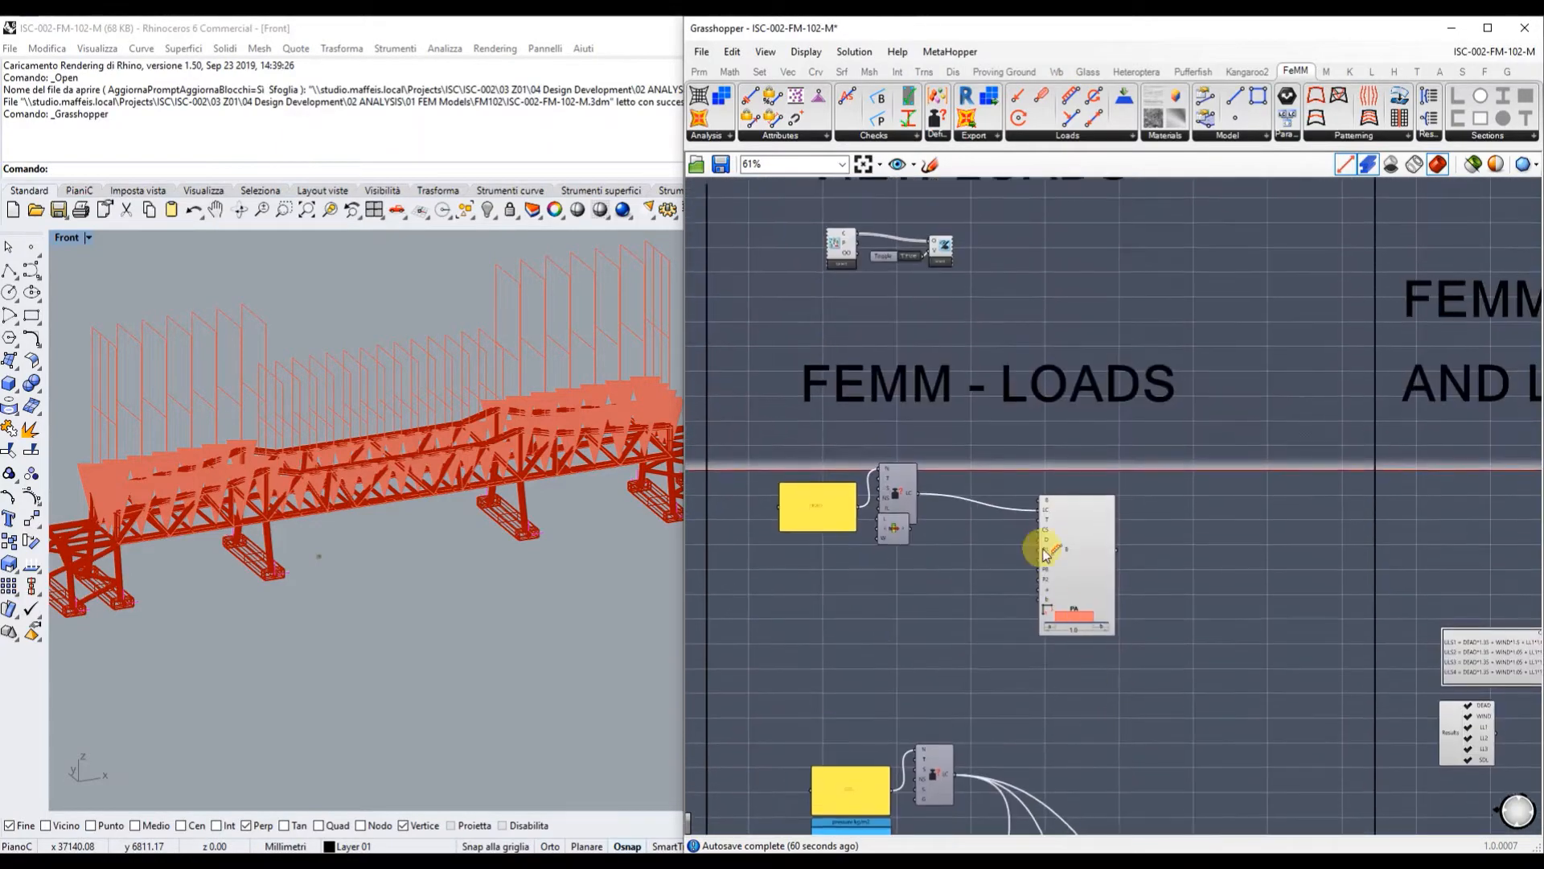
scroll(904, 256, "up", 3)
double_click(909, 265)
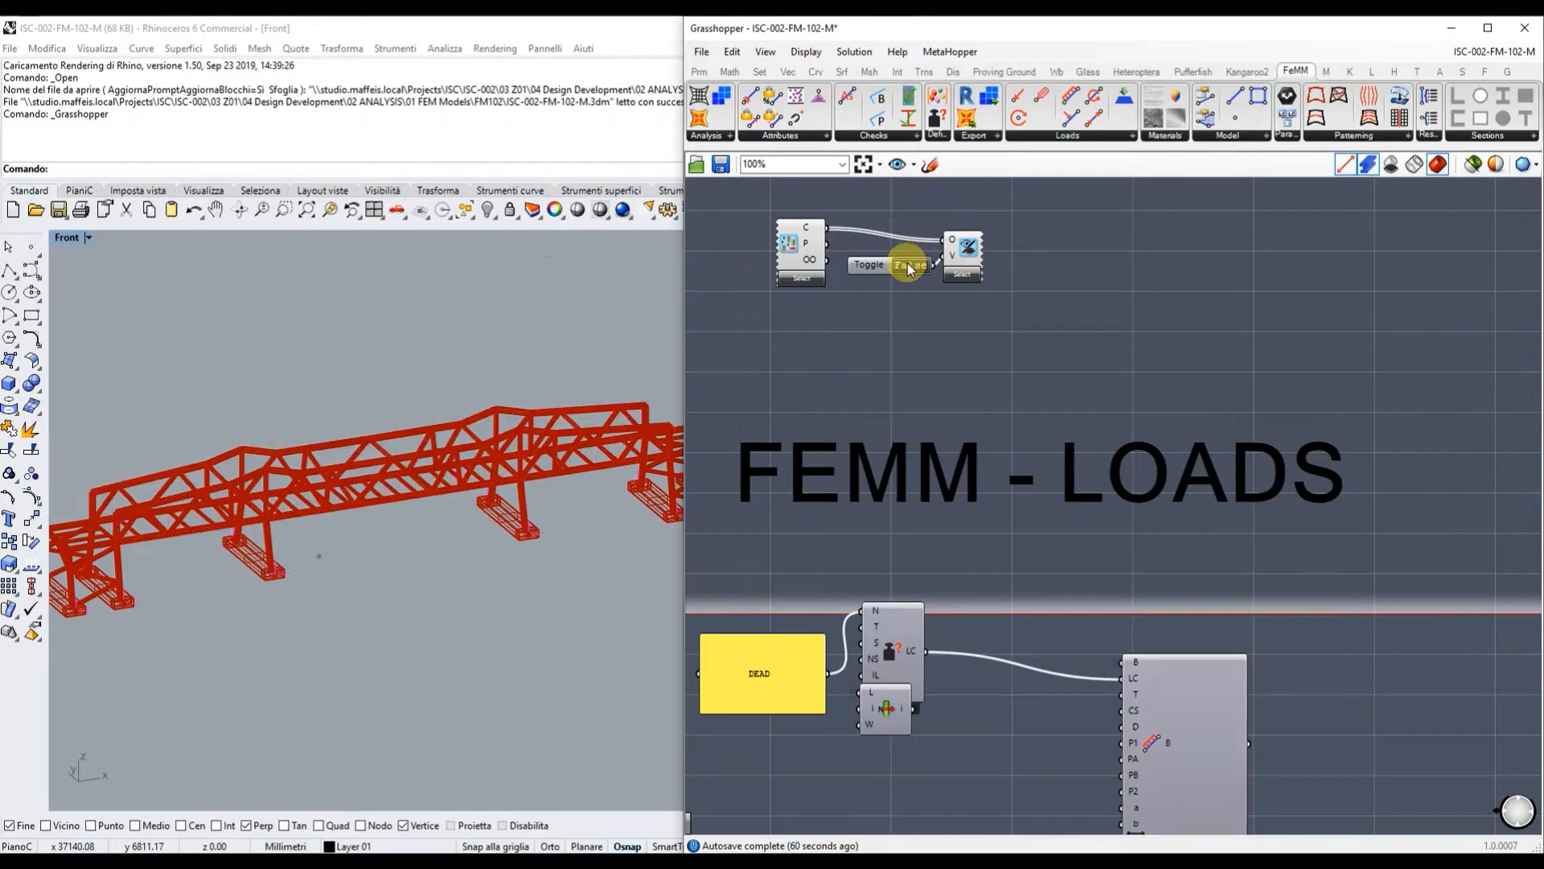
Zoom in on the load cases panel to read the four ULS load combinations.
scroll(904, 298, "down", 4)
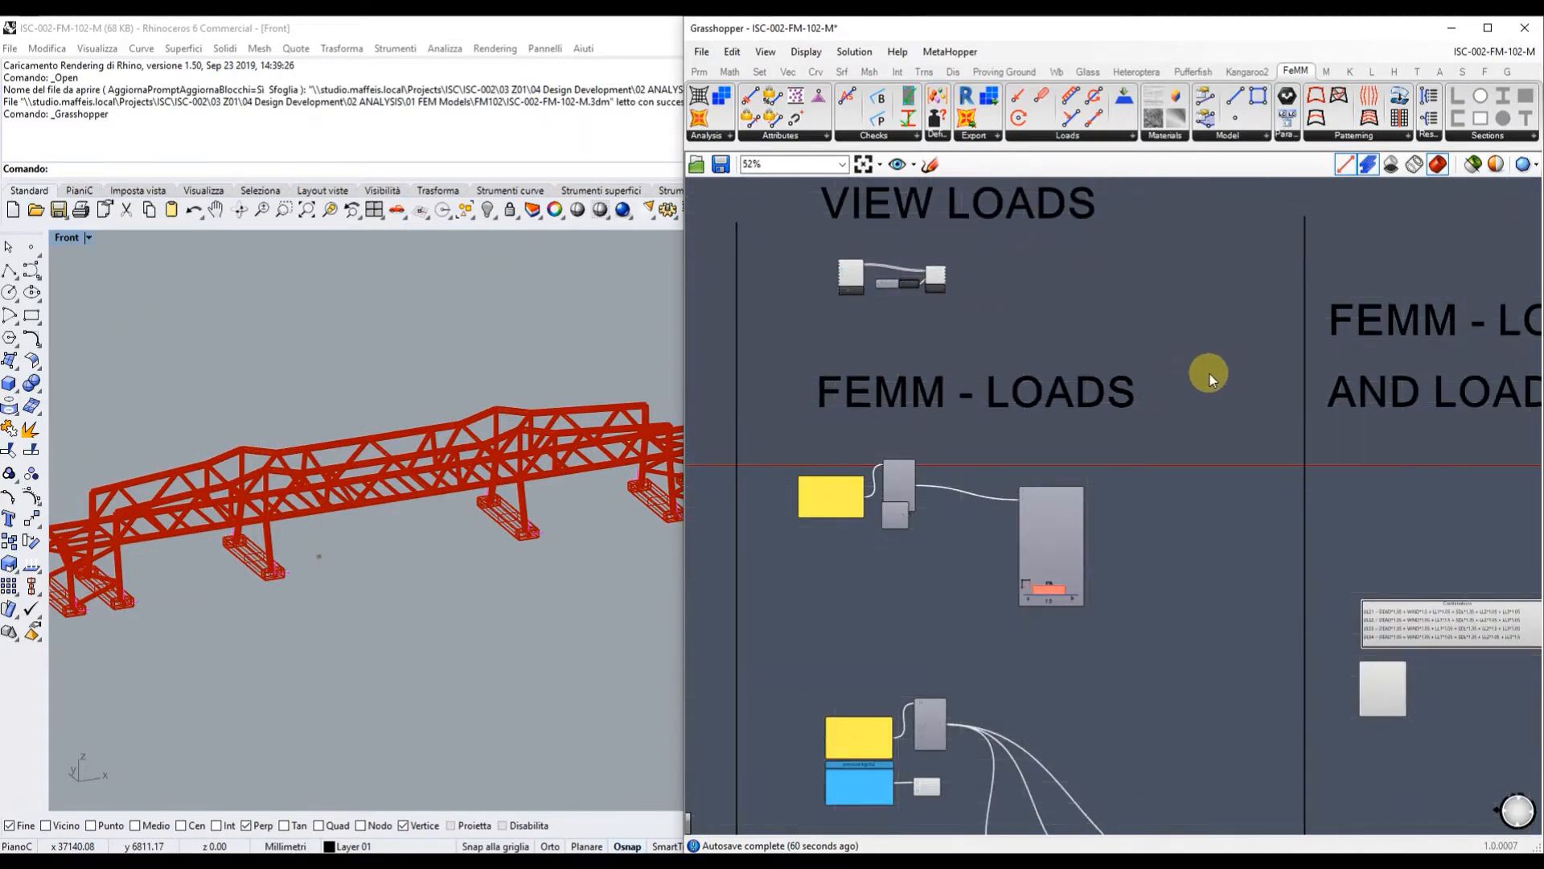
right_click_drag(1210, 373, 794, 358)
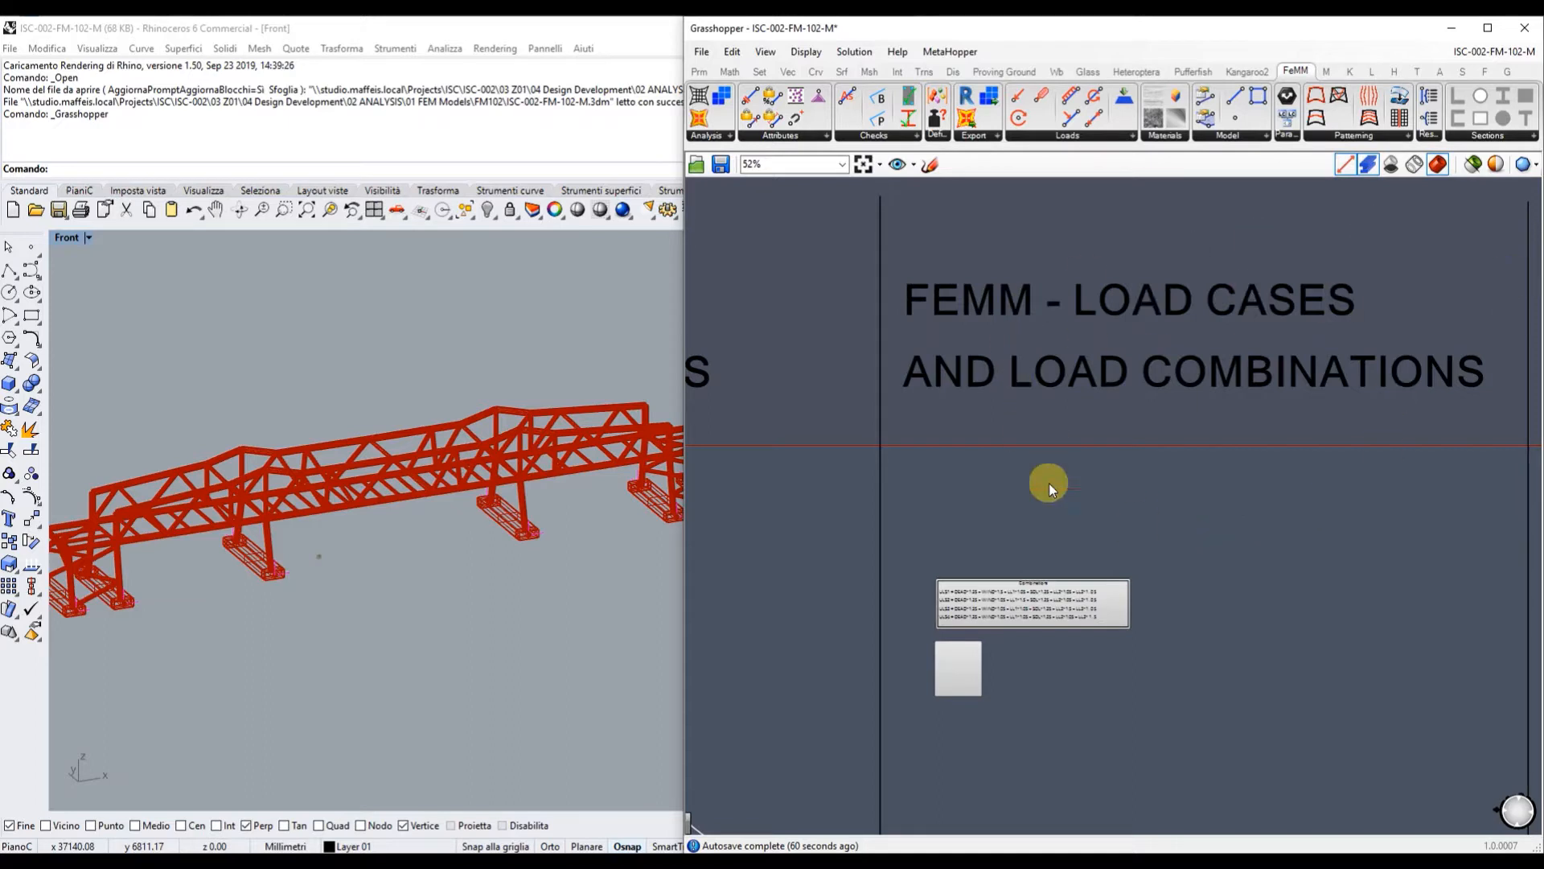
scroll(1057, 708, "up", 6)
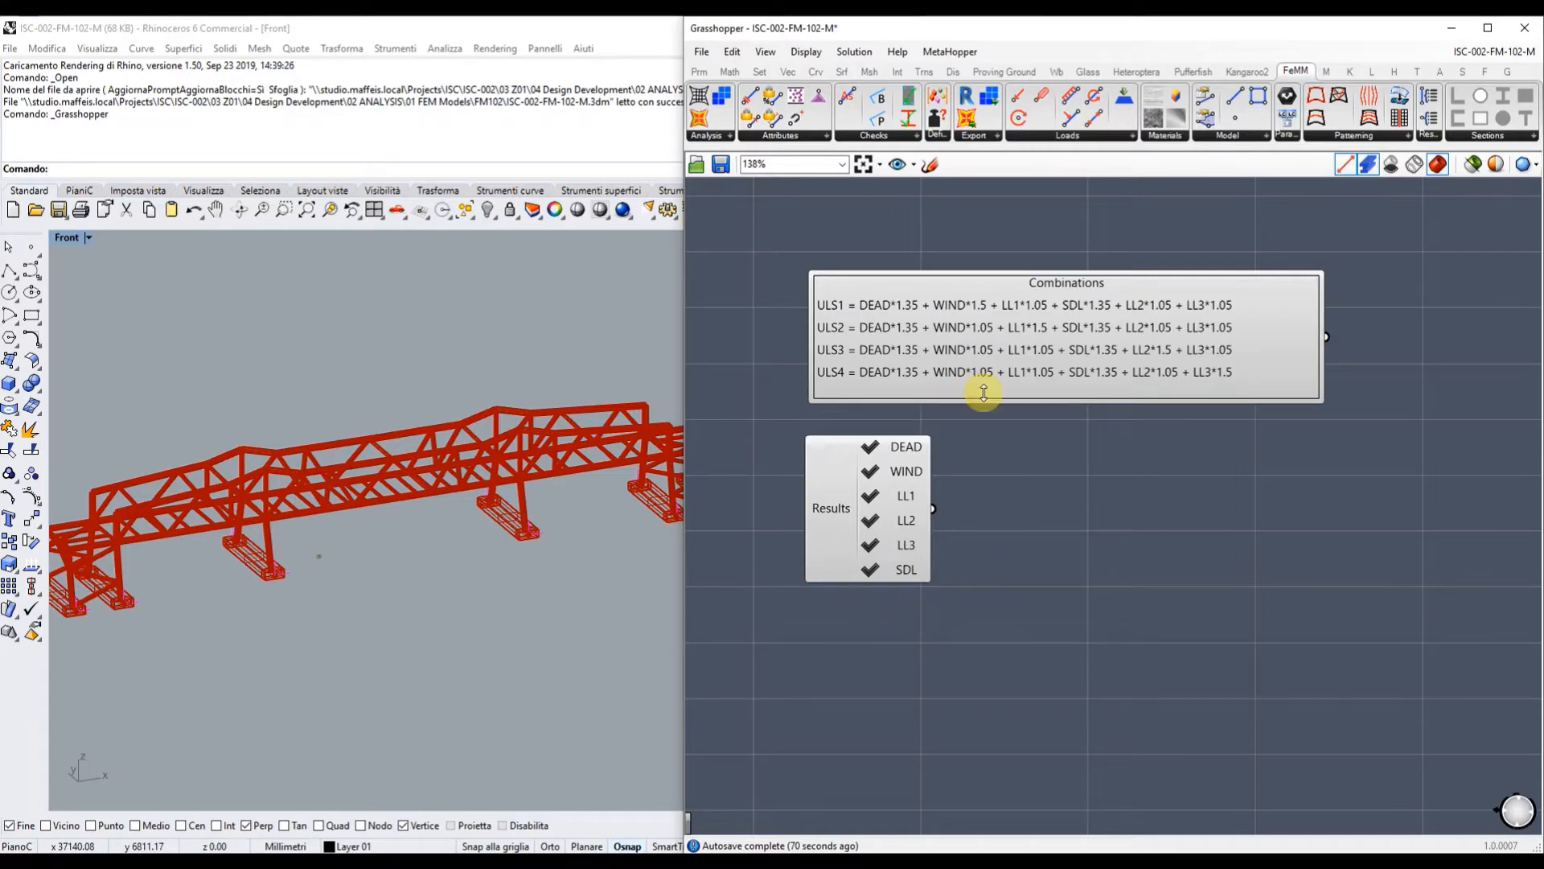
scroll(789, 557, "down", 5)
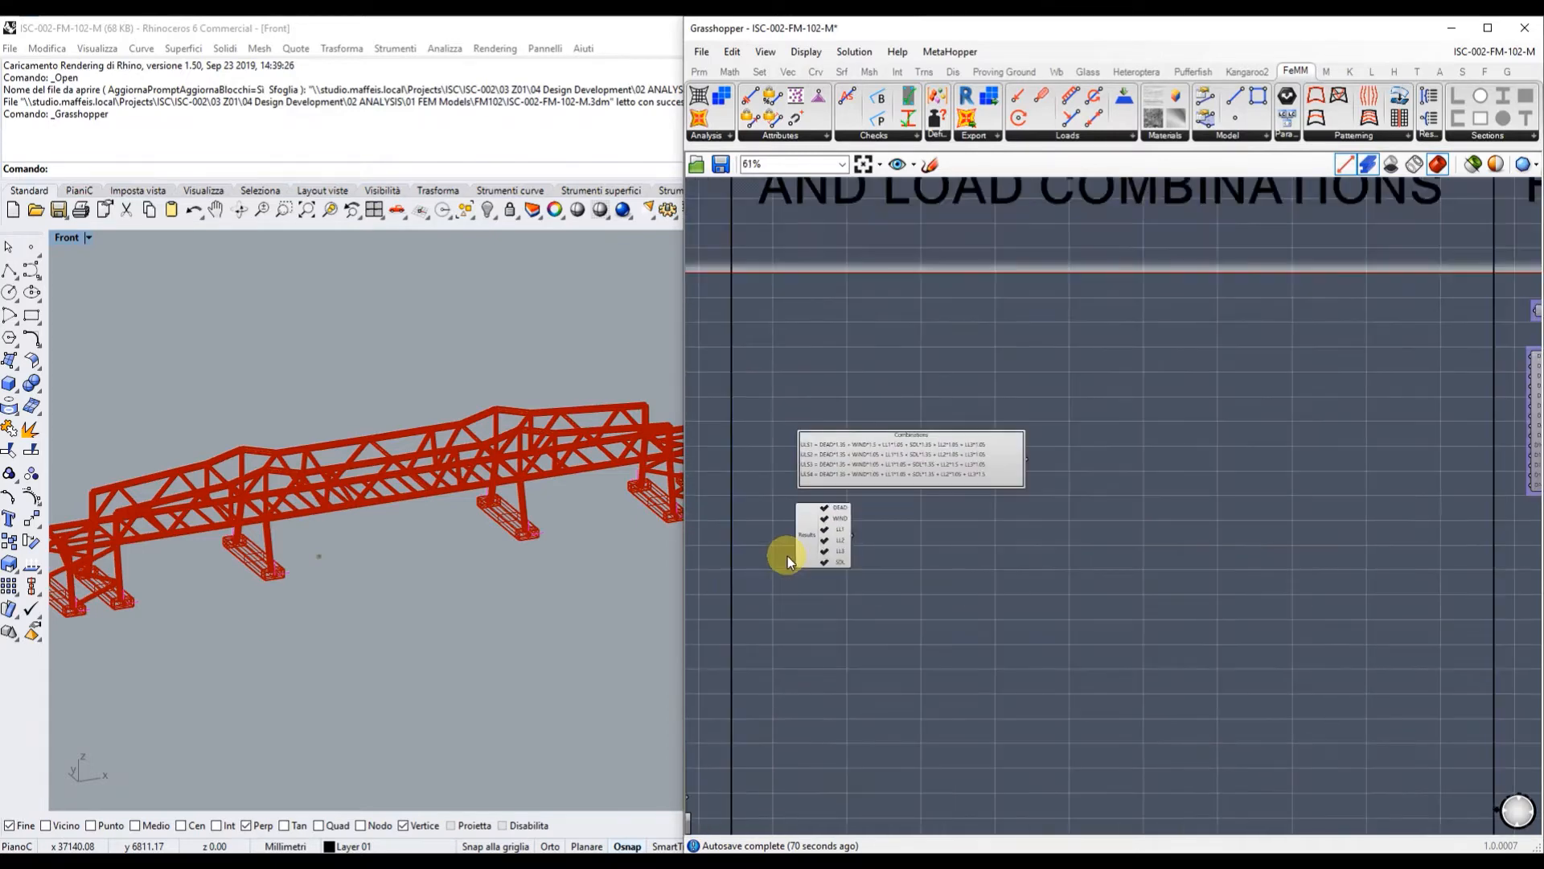
scroll(789, 556, "down", 4)
scroll(1360, 414, "up", 2)
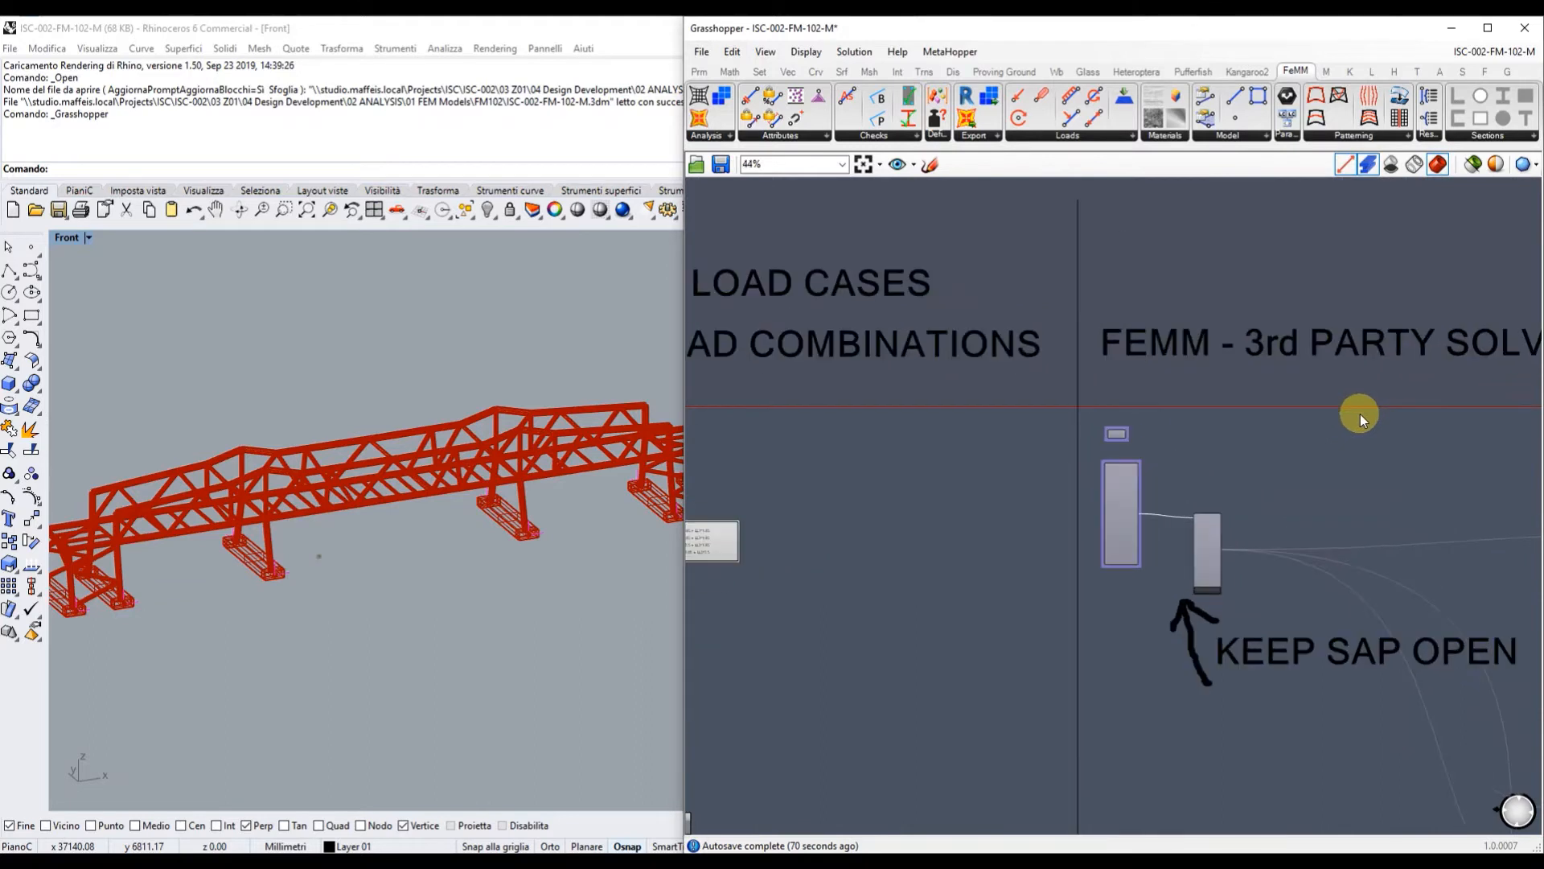
Select the SAP analysis component in the FEMM - 3rd PARTY SOLVER group.
right_click_drag(1360, 413, 1110, 427)
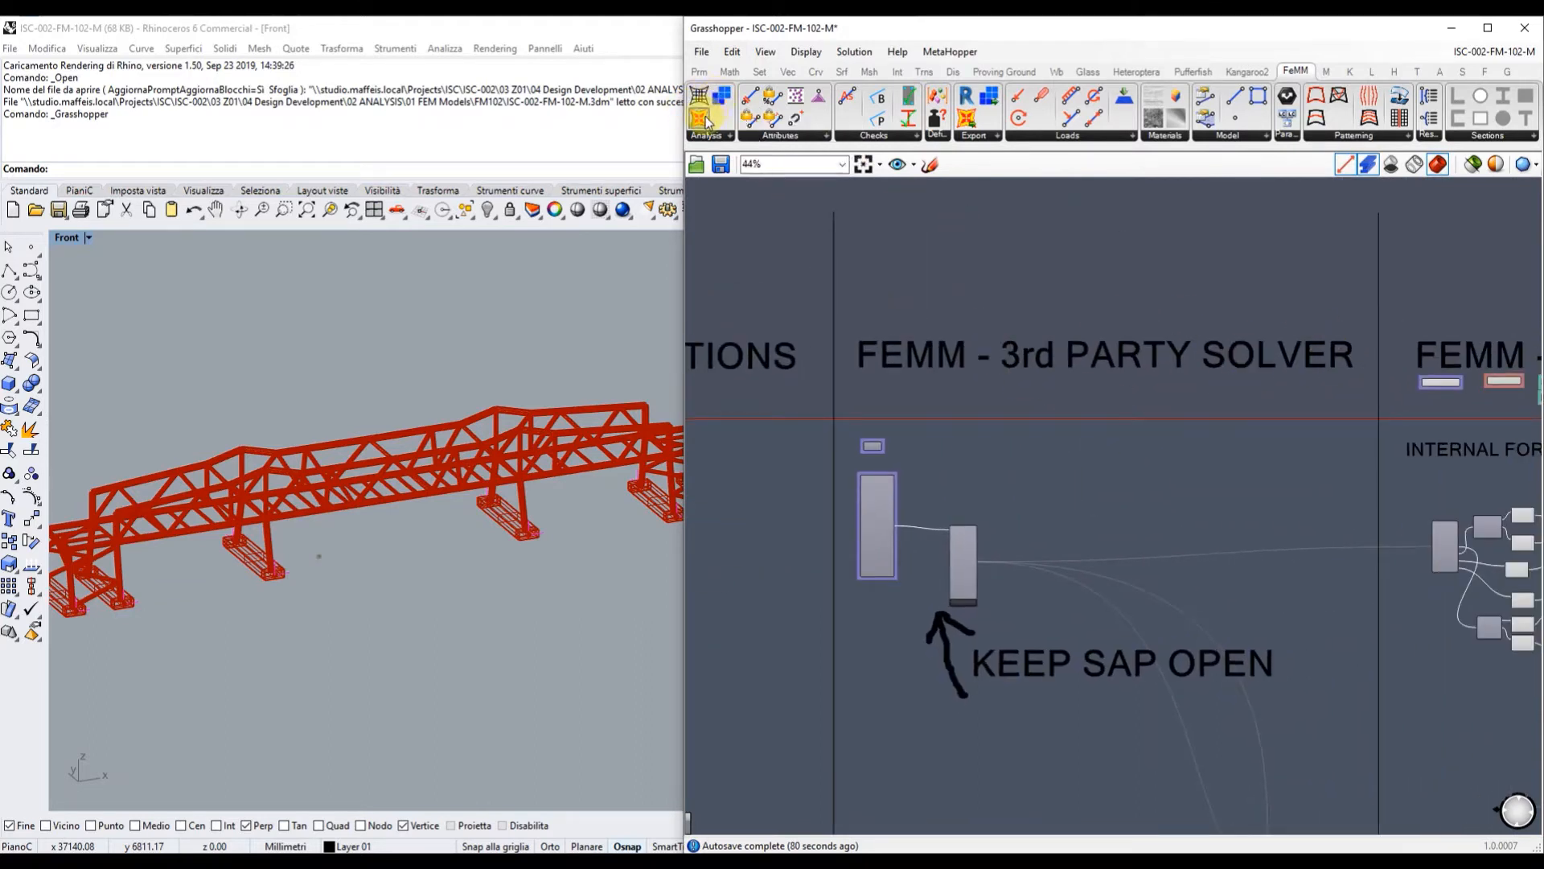
scroll(958, 617, "up", 8)
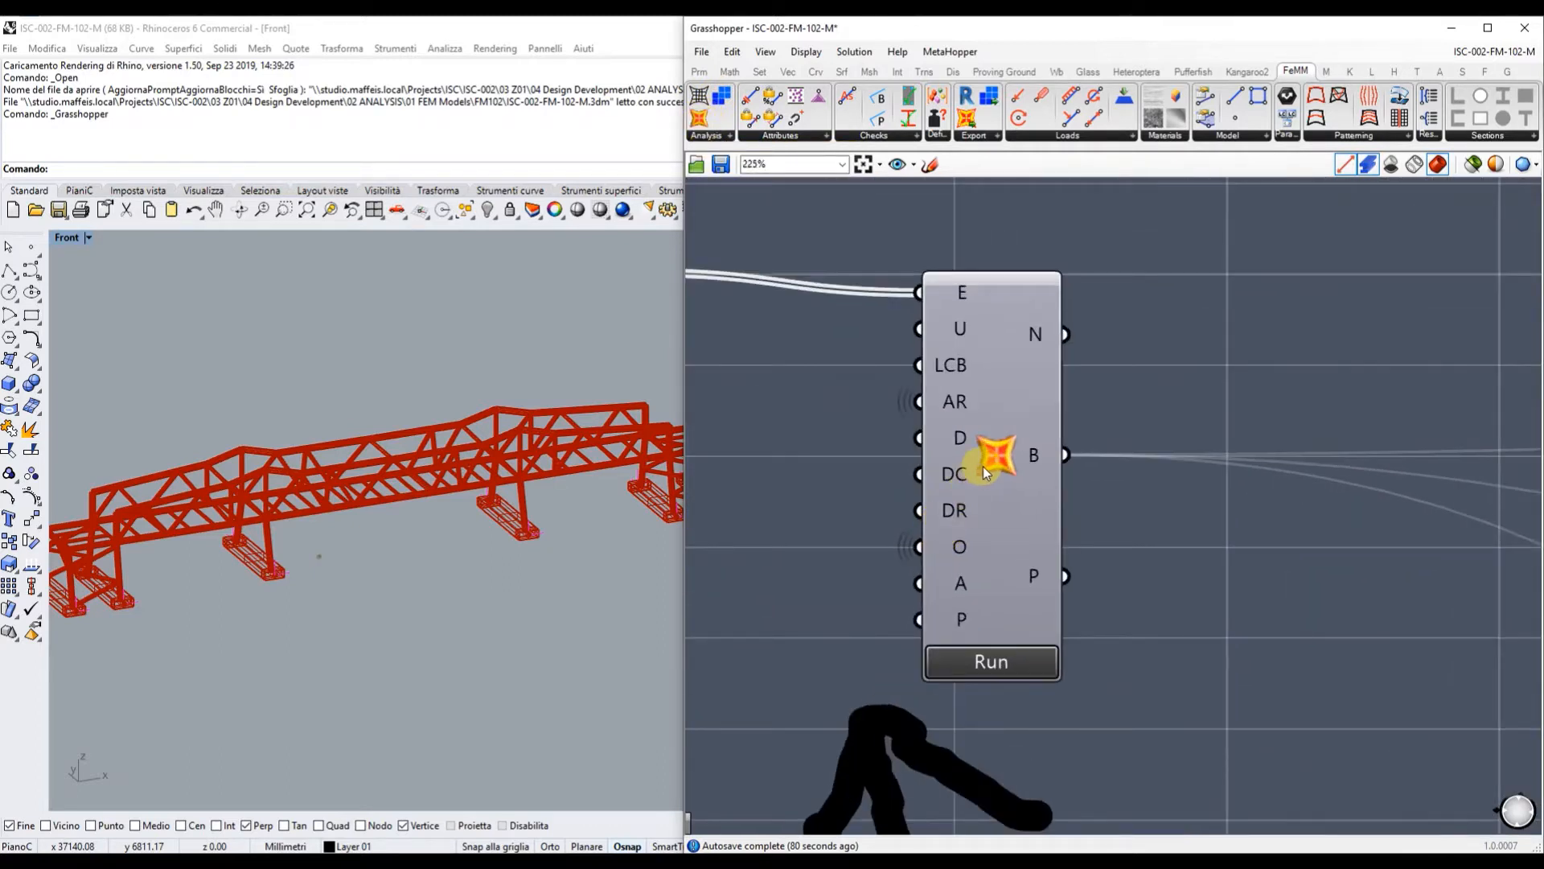
left_click(983, 468)
Run the SAP2000 analysis and resize the SAP2000 window beside the canvas.
left_click(1035, 685)
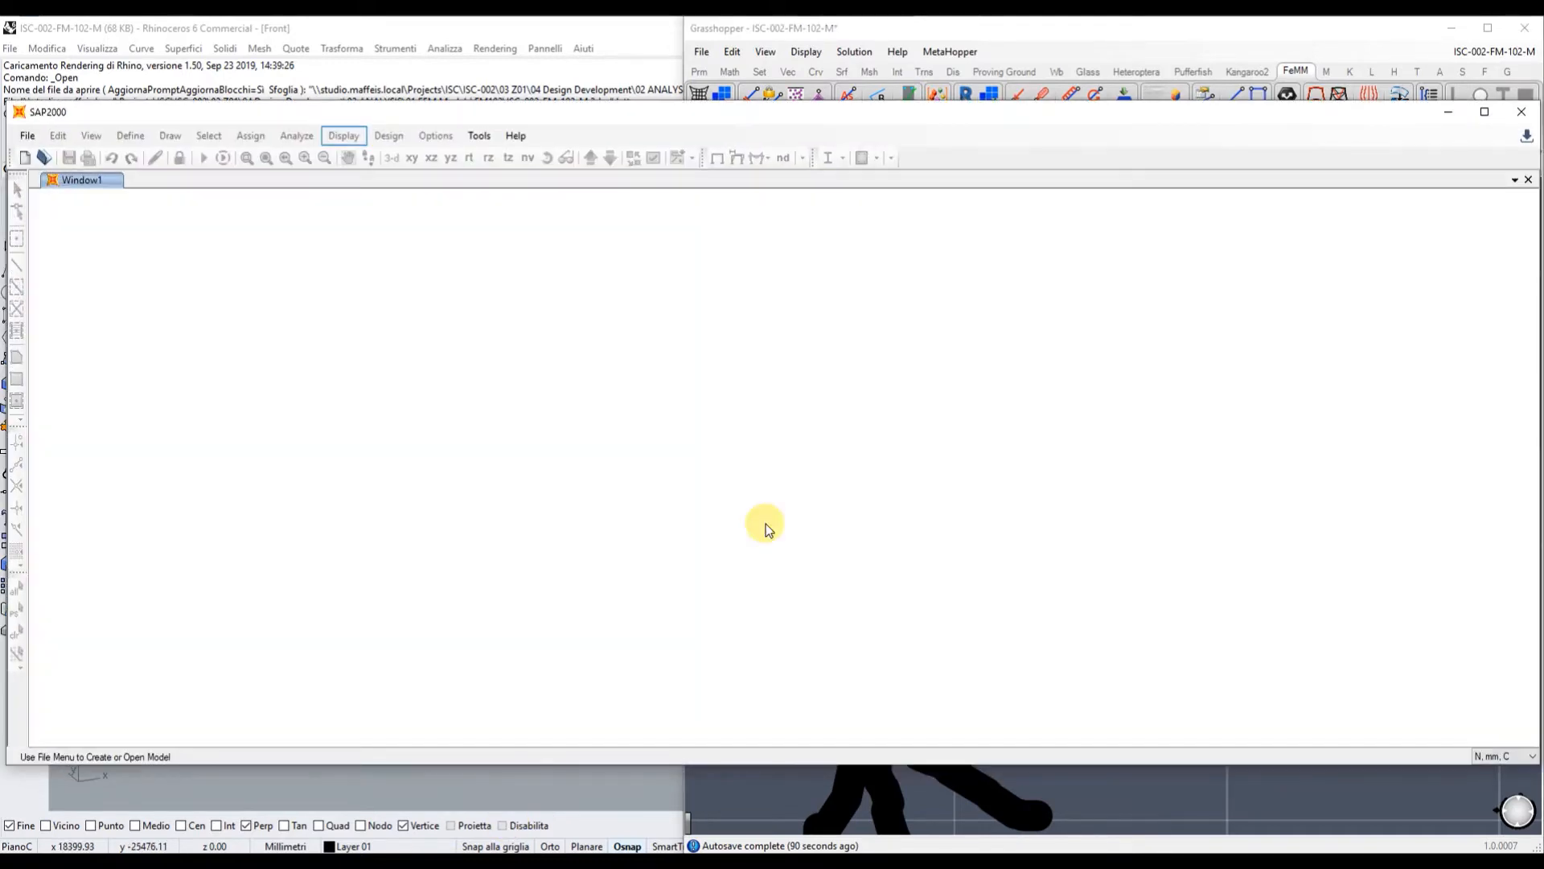
left_click_drag(1340, 114, 1279, 111)
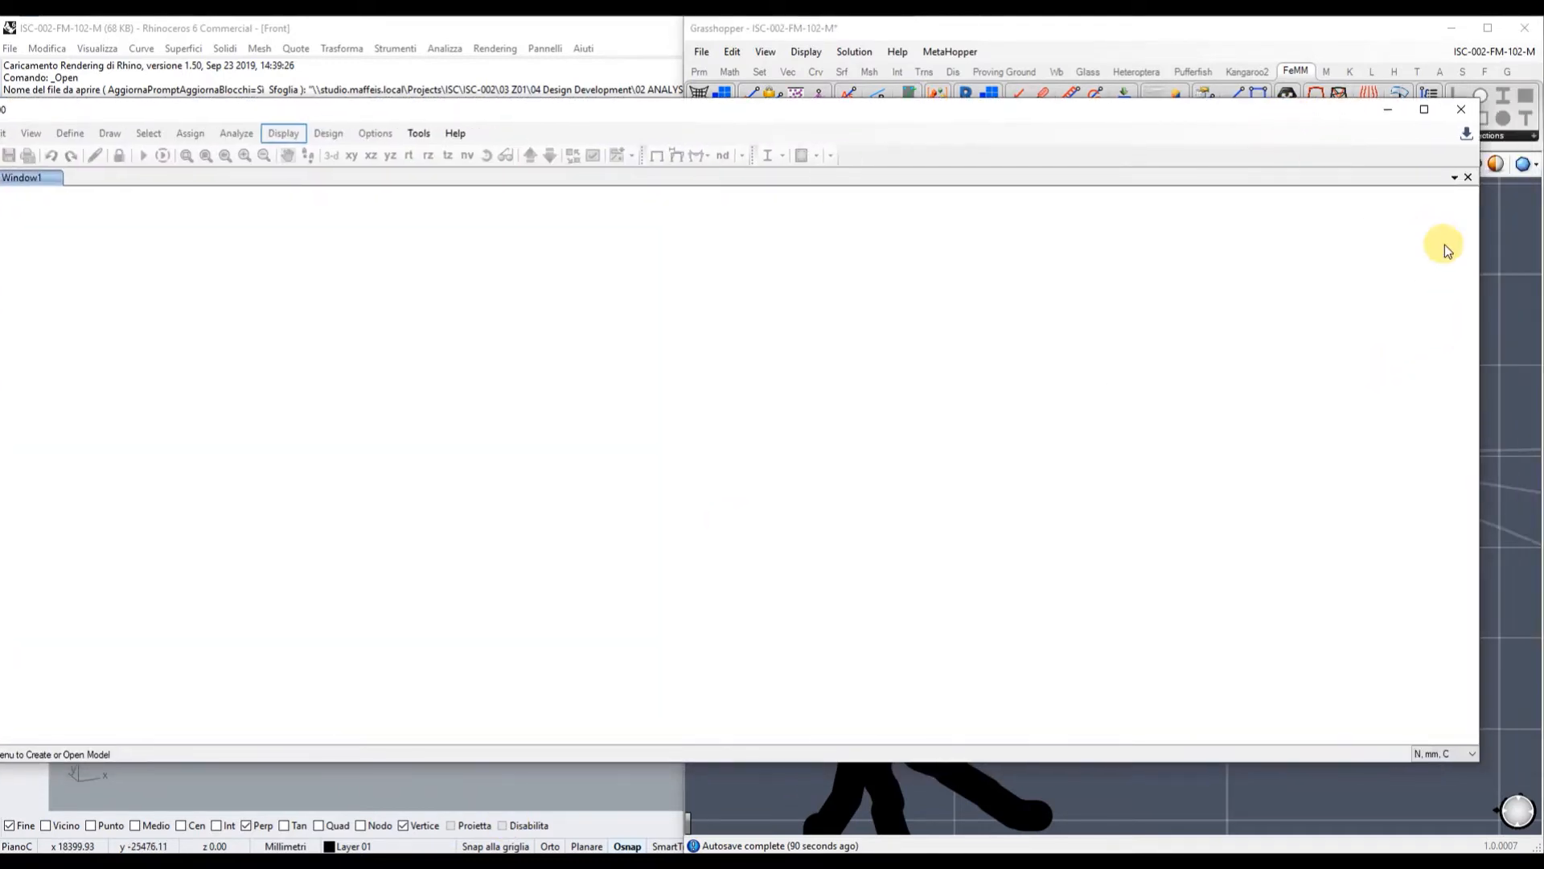
left_click_drag(1478, 267, 862, 285)
left_click_drag(466, 107, 547, 93)
right_click_drag(1061, 462, 1311, 437)
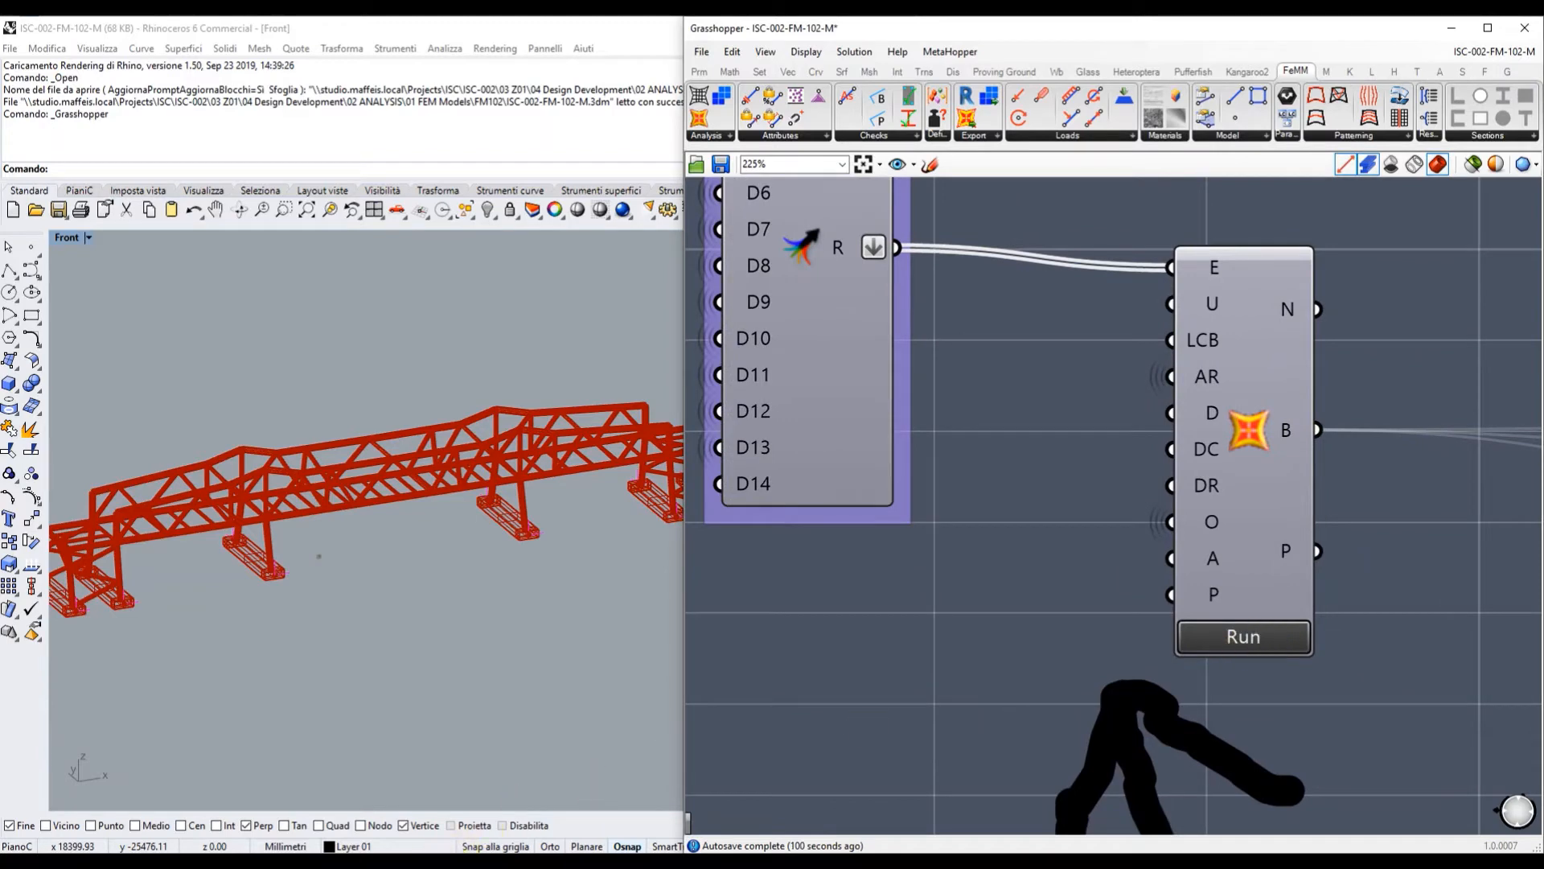
Check the DEAD-load deformed shape in SAP2000, then minimise it.
left_click(403, 859)
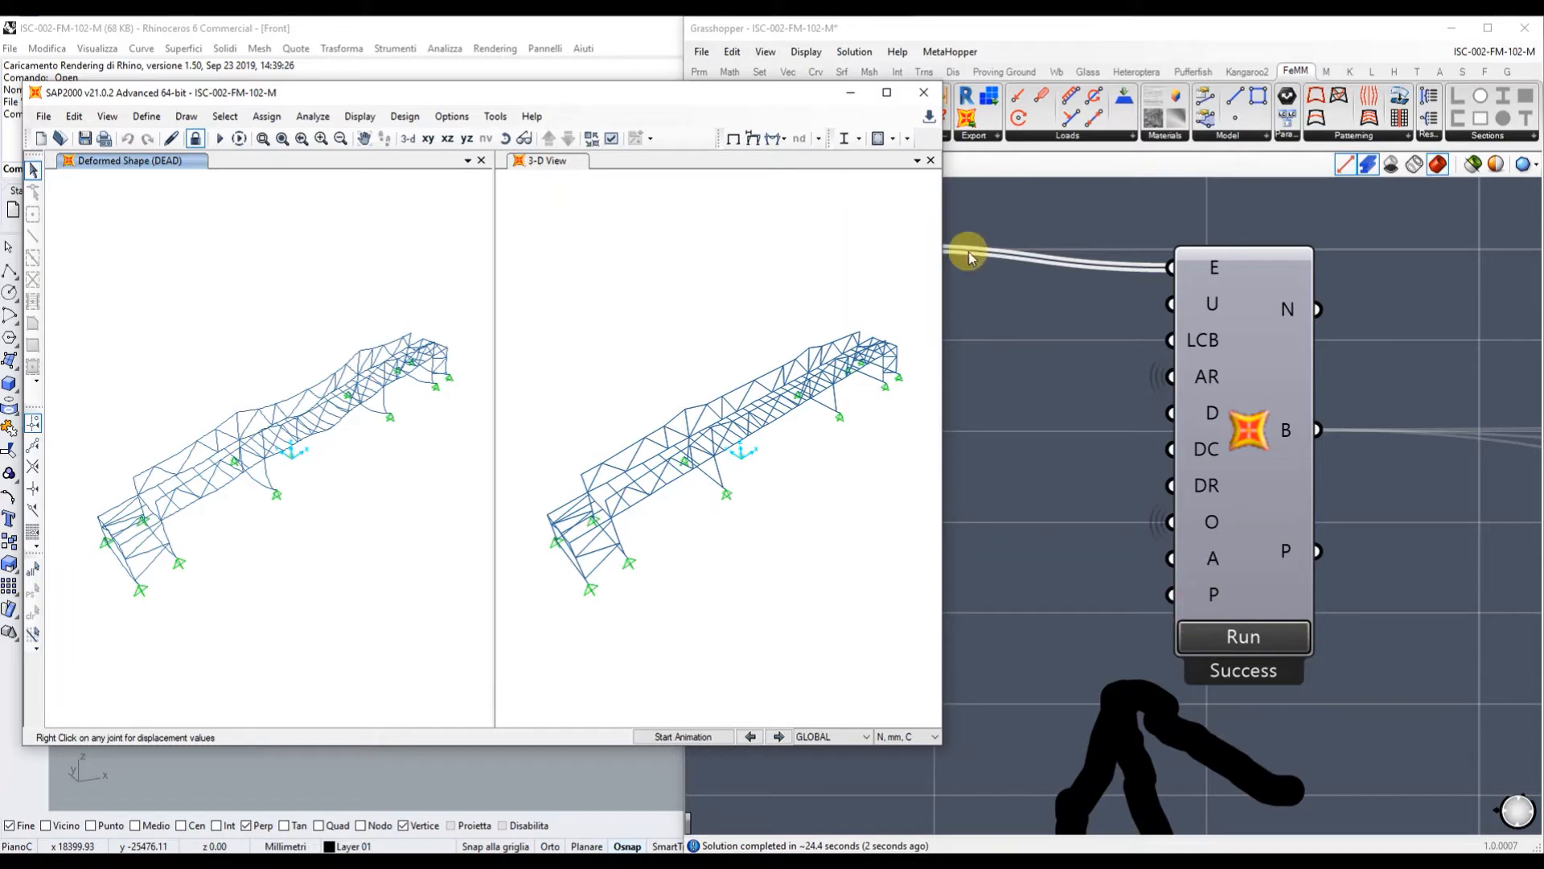
left_click(851, 94)
scroll(812, 434, "down", 4)
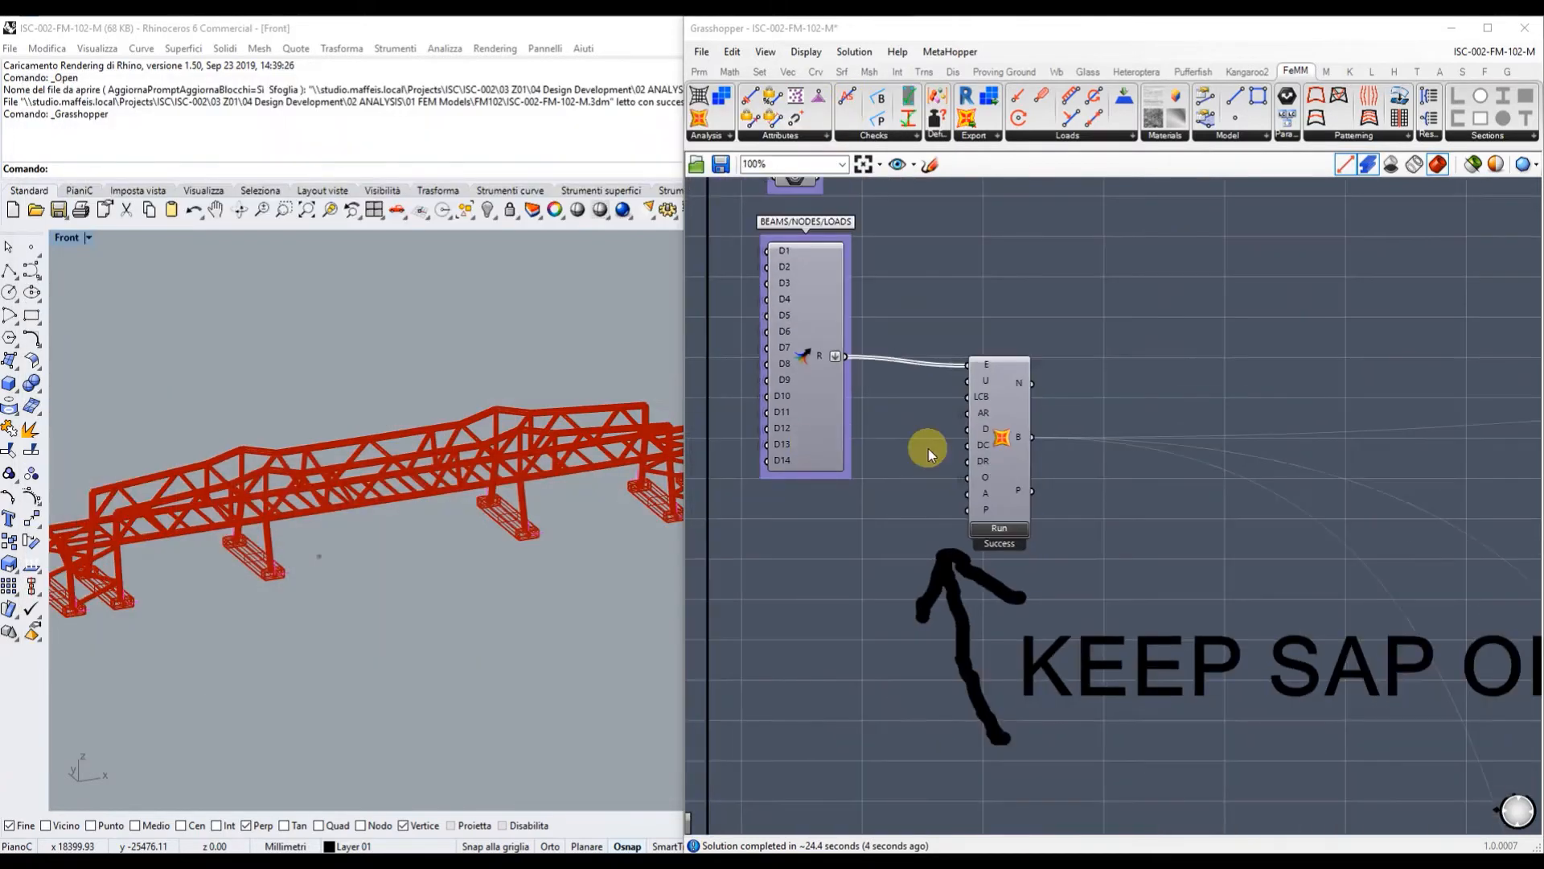
Set the solution value list to Open Solution to colour the bridge by results.
right_click_drag(1224, 499, 568, 643)
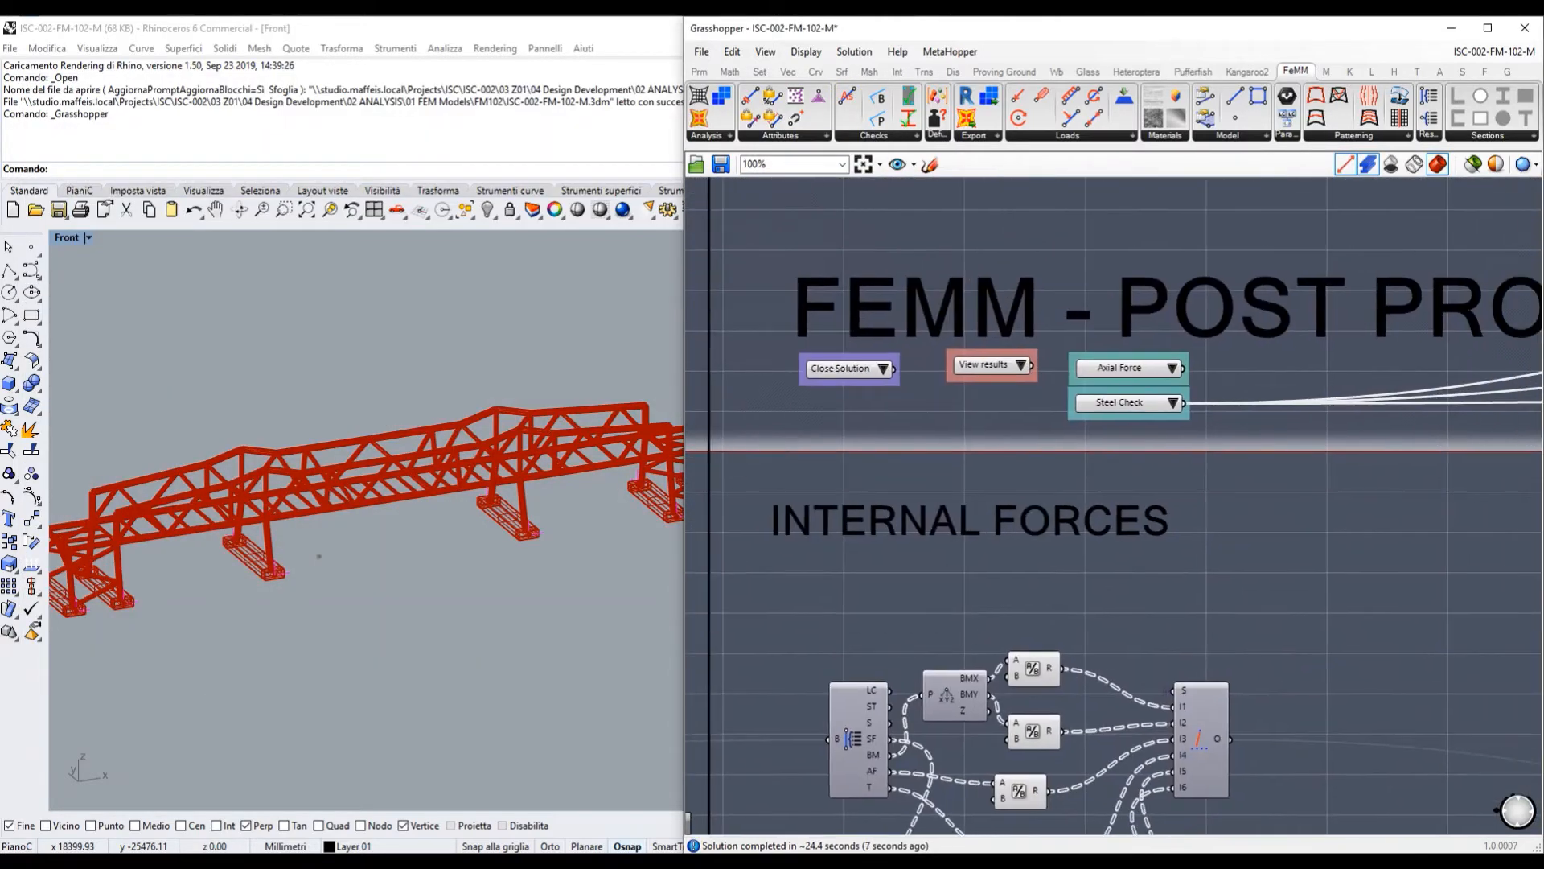
scroll(873, 569, "down", 3)
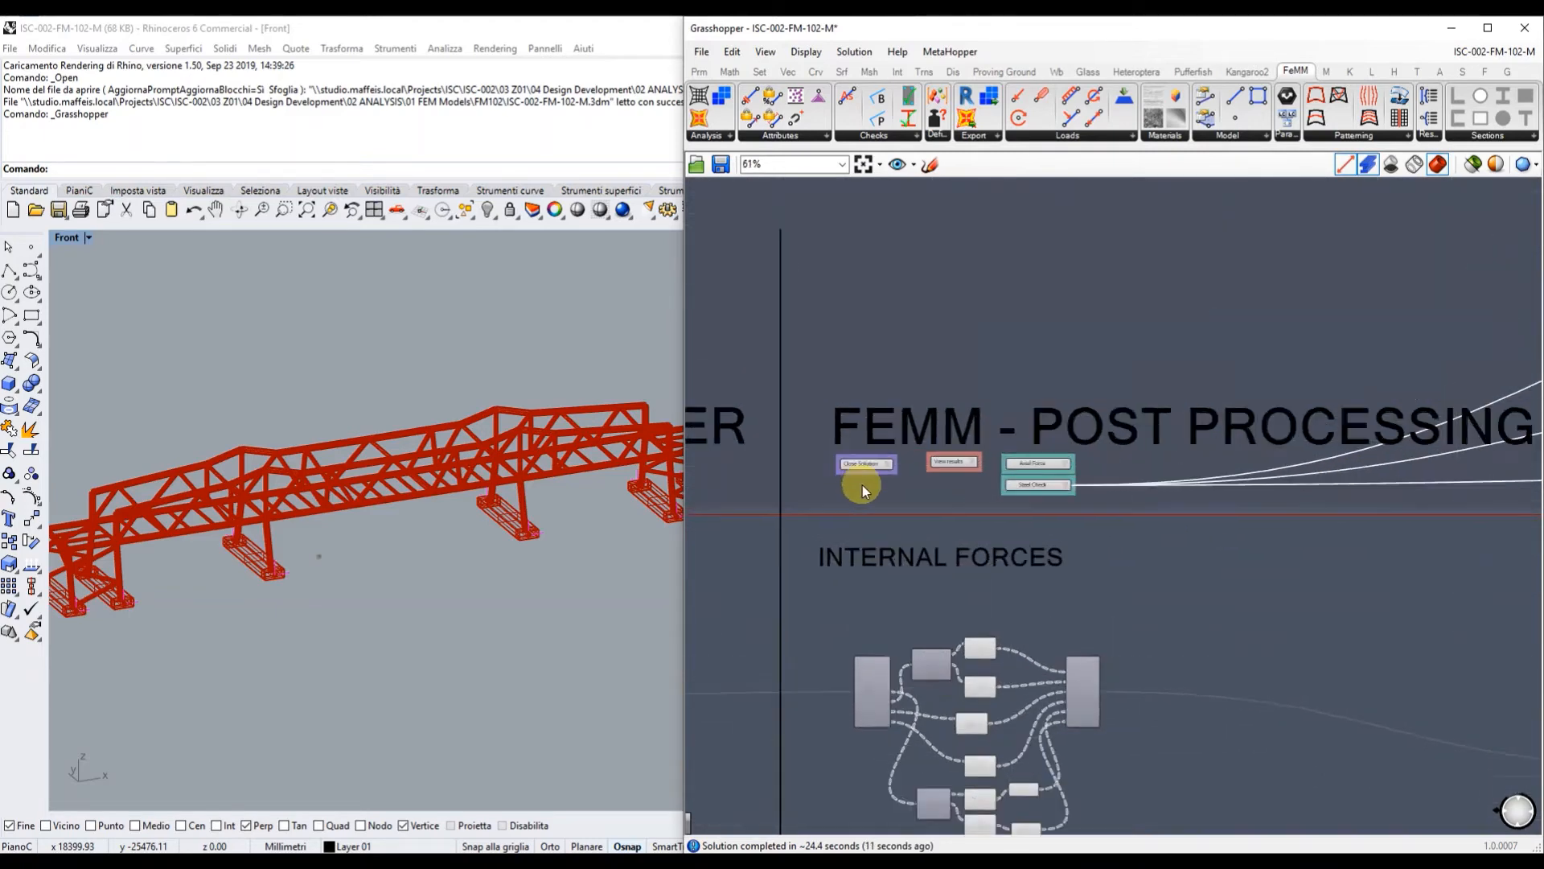
scroll(798, 459, "up", 8)
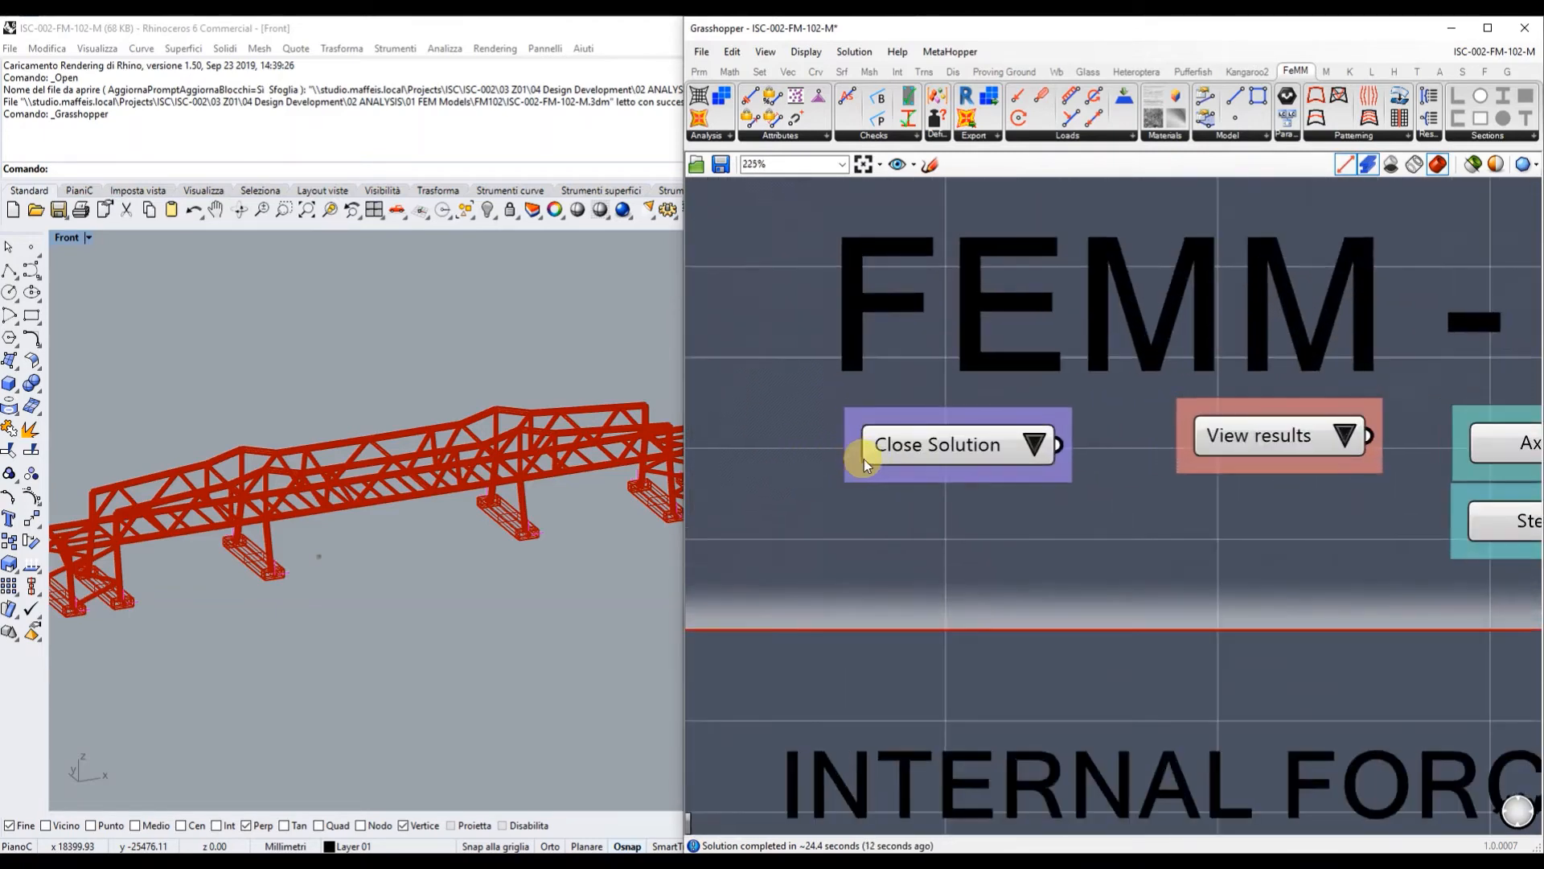
left_click(1034, 443)
left_click(1070, 448)
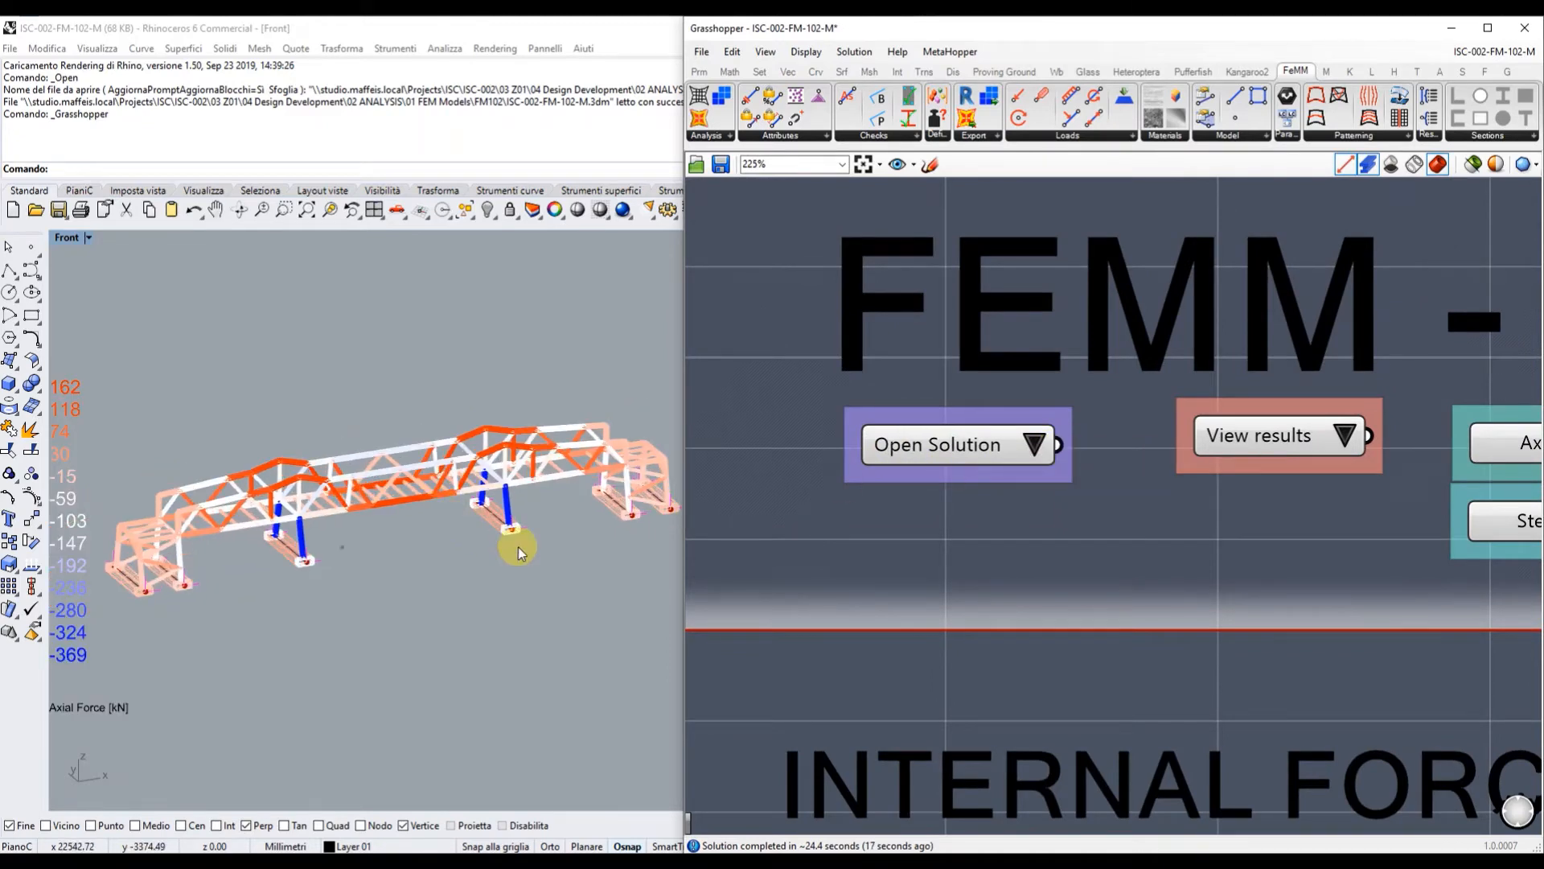
right_click_drag(517, 546, 538, 537)
scroll(873, 453, "down", 3)
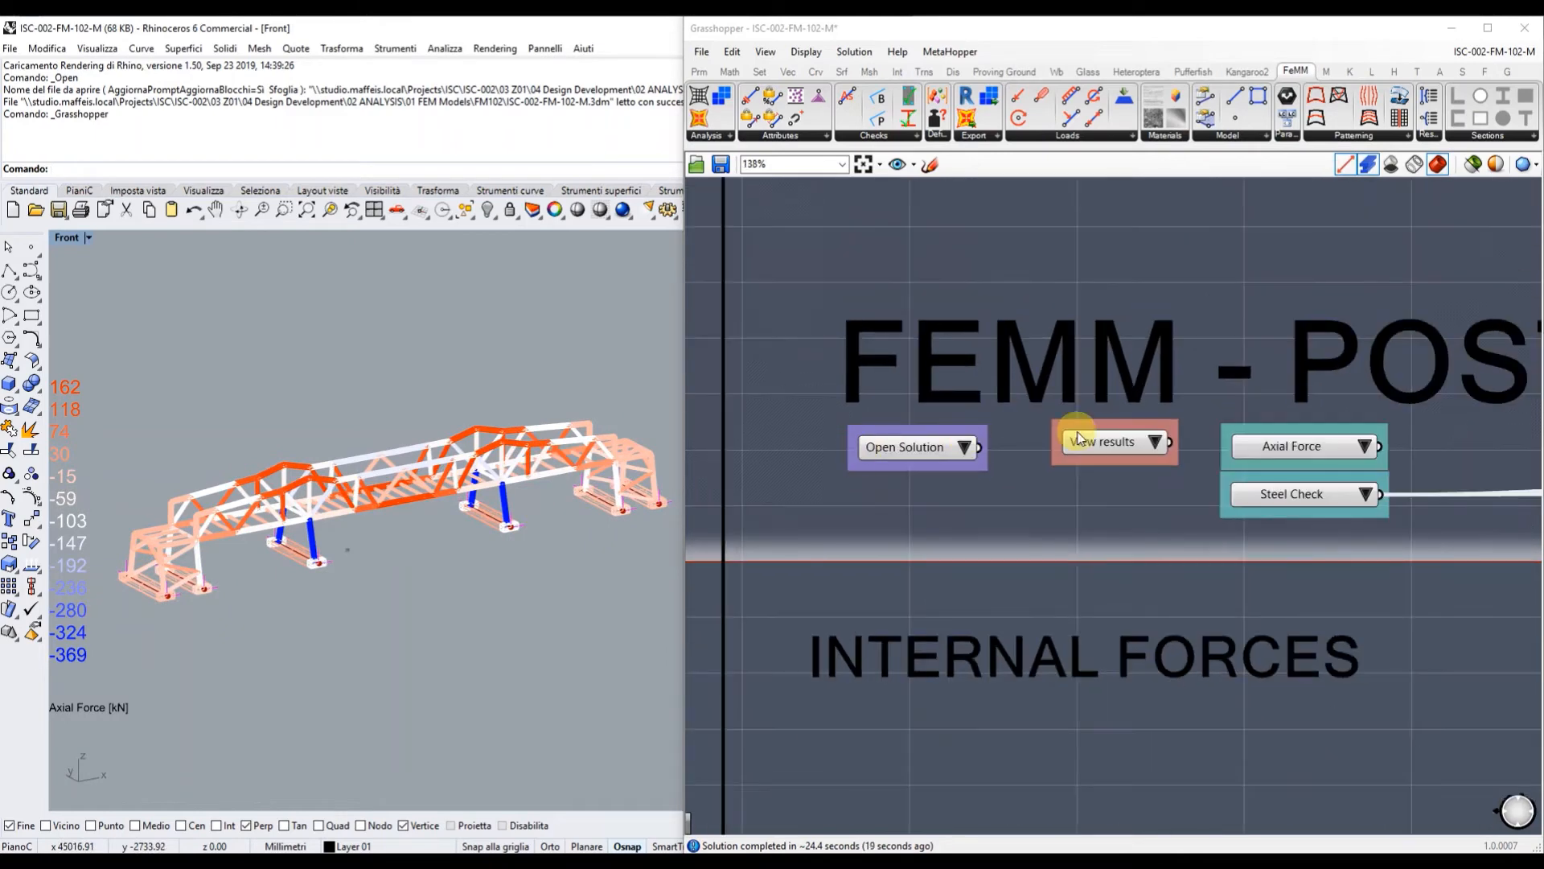
scroll(1459, 424, "up", 2)
Cycle the result type through Bending Moment X and Y, then back to Axial Force.
left_click(1328, 456)
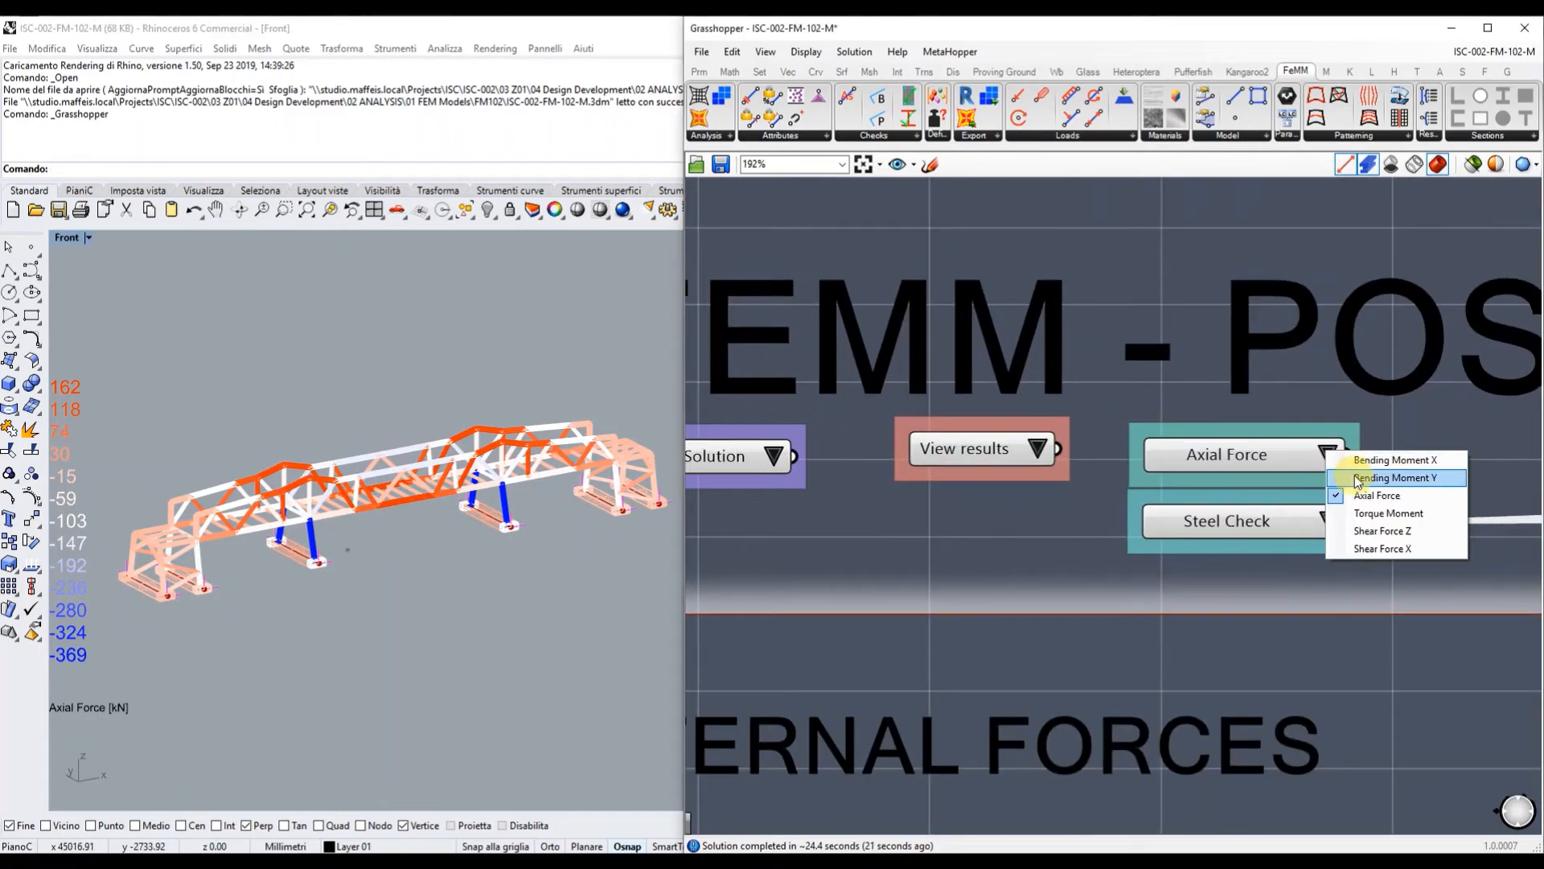
left_click(1359, 473)
left_click(1348, 465)
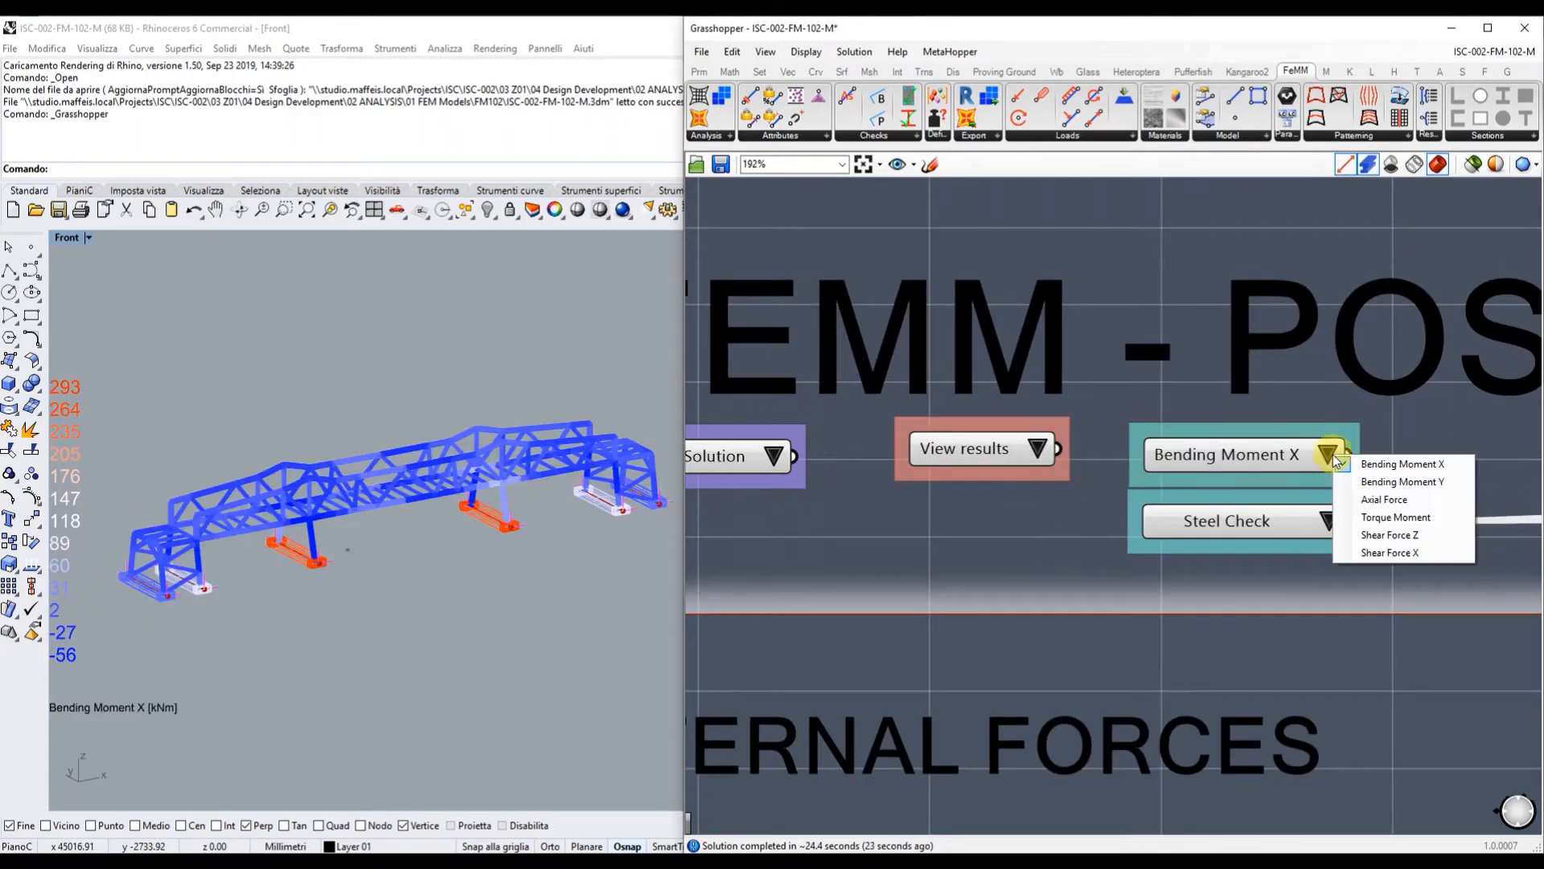
left_click(1361, 482)
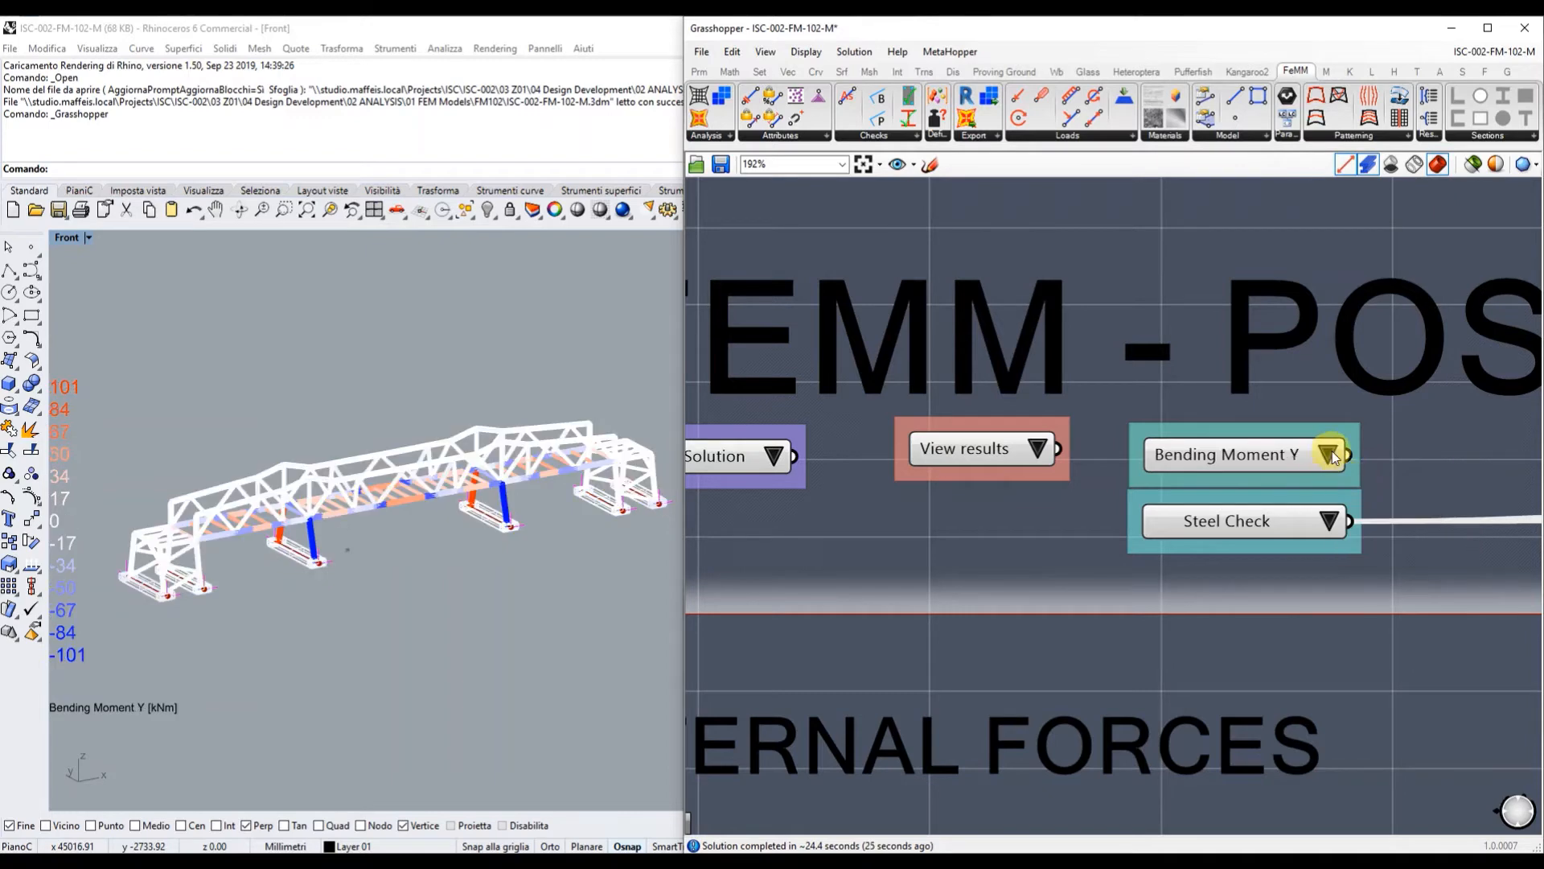
left_click(1332, 457)
left_click(1358, 494)
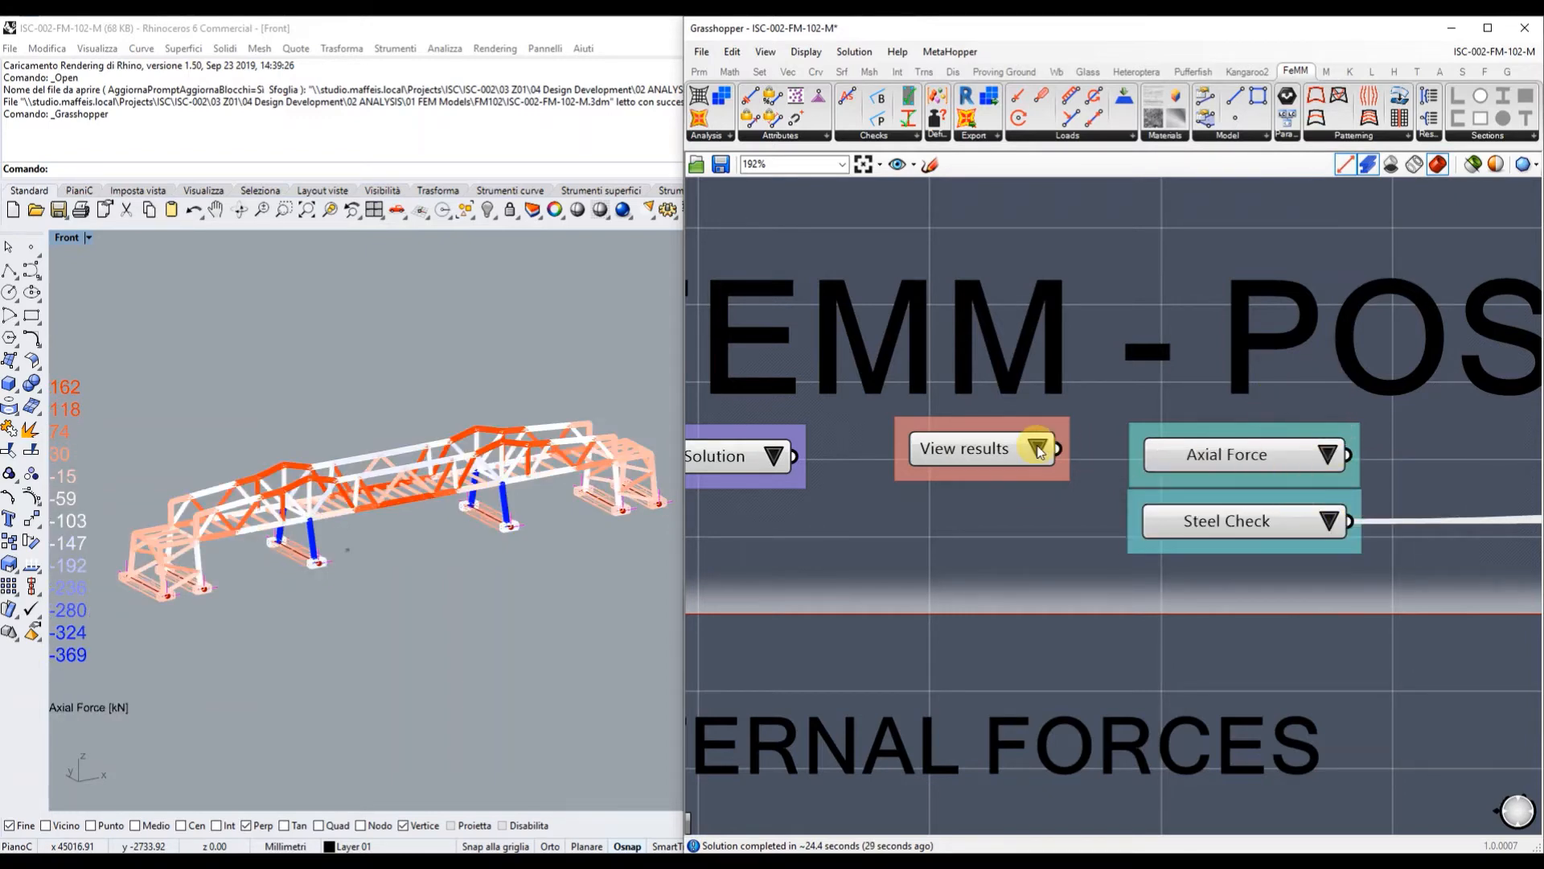
Switch to View checks, preview R.C. Column and R.C. Beam Checks, then settle on Steel Check.
left_click(1038, 448)
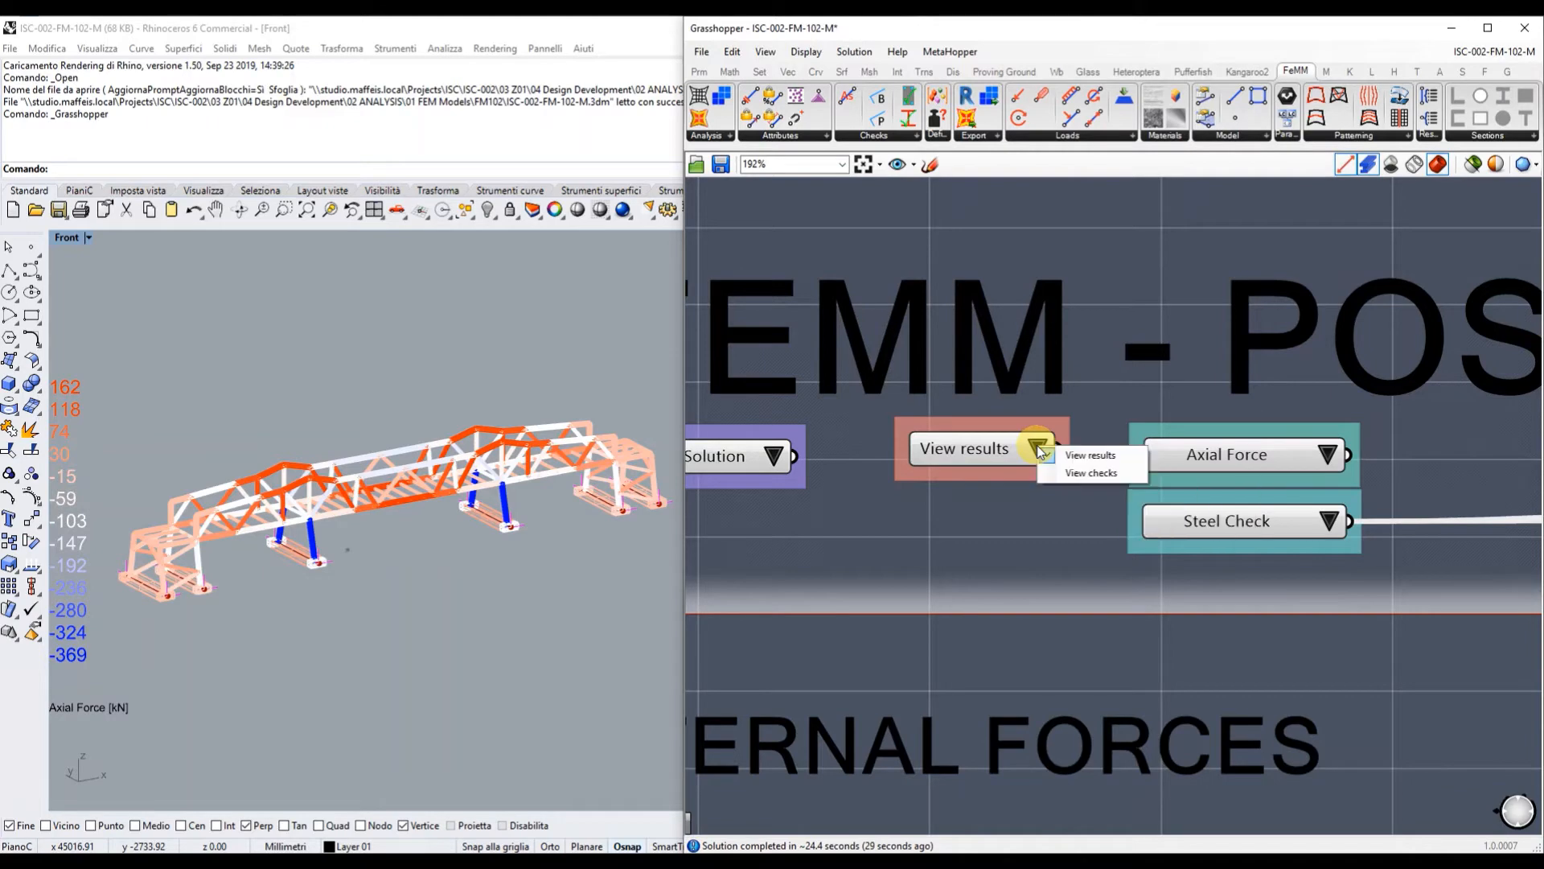
left_click(1069, 474)
left_click(1323, 523)
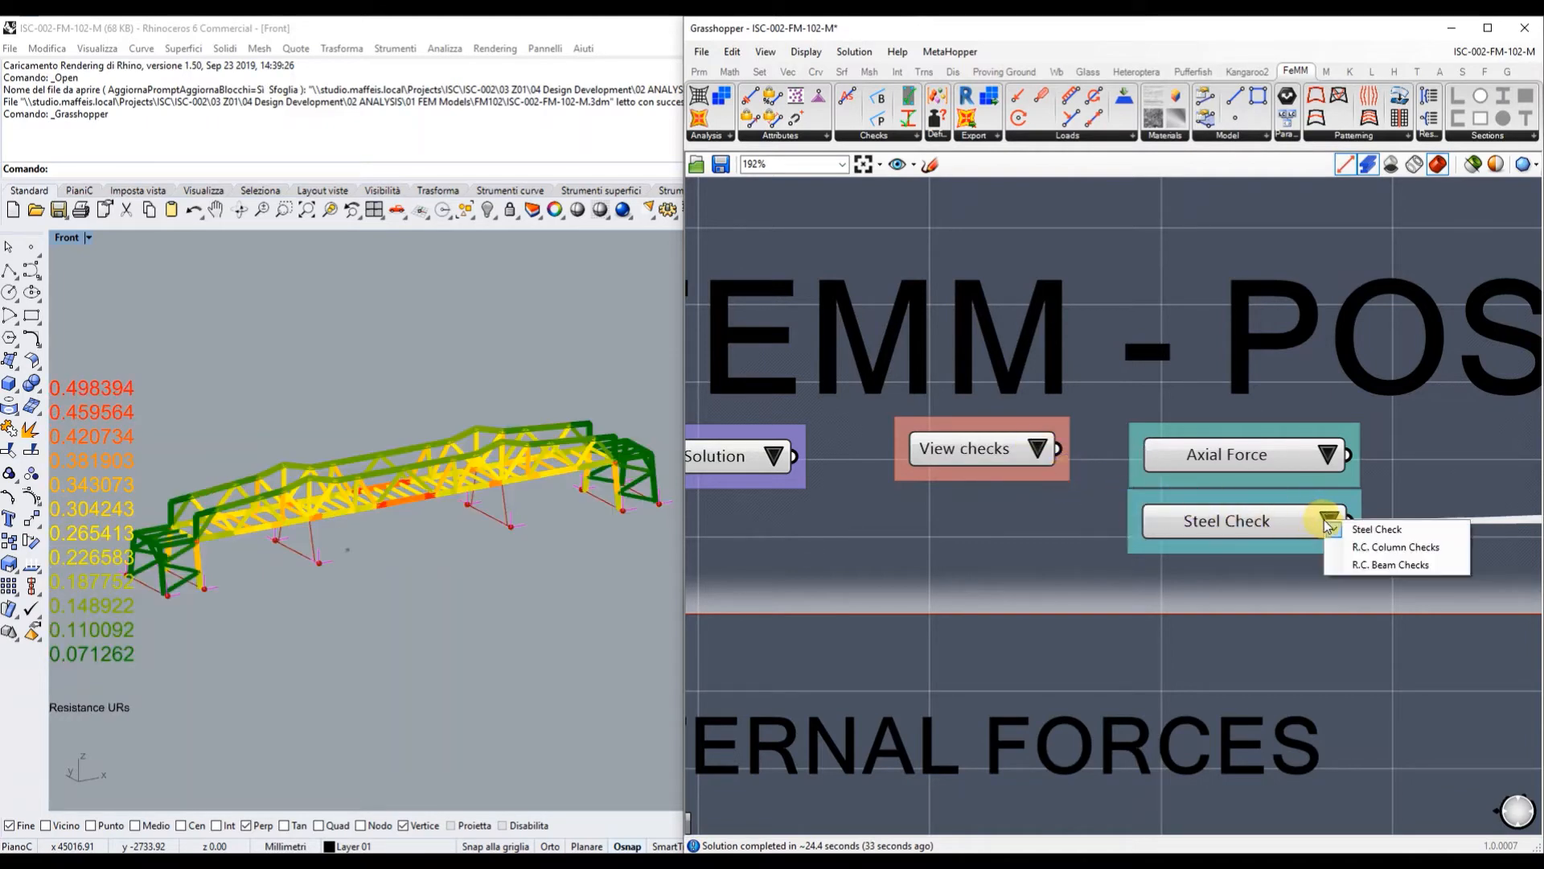
left_click(1385, 544)
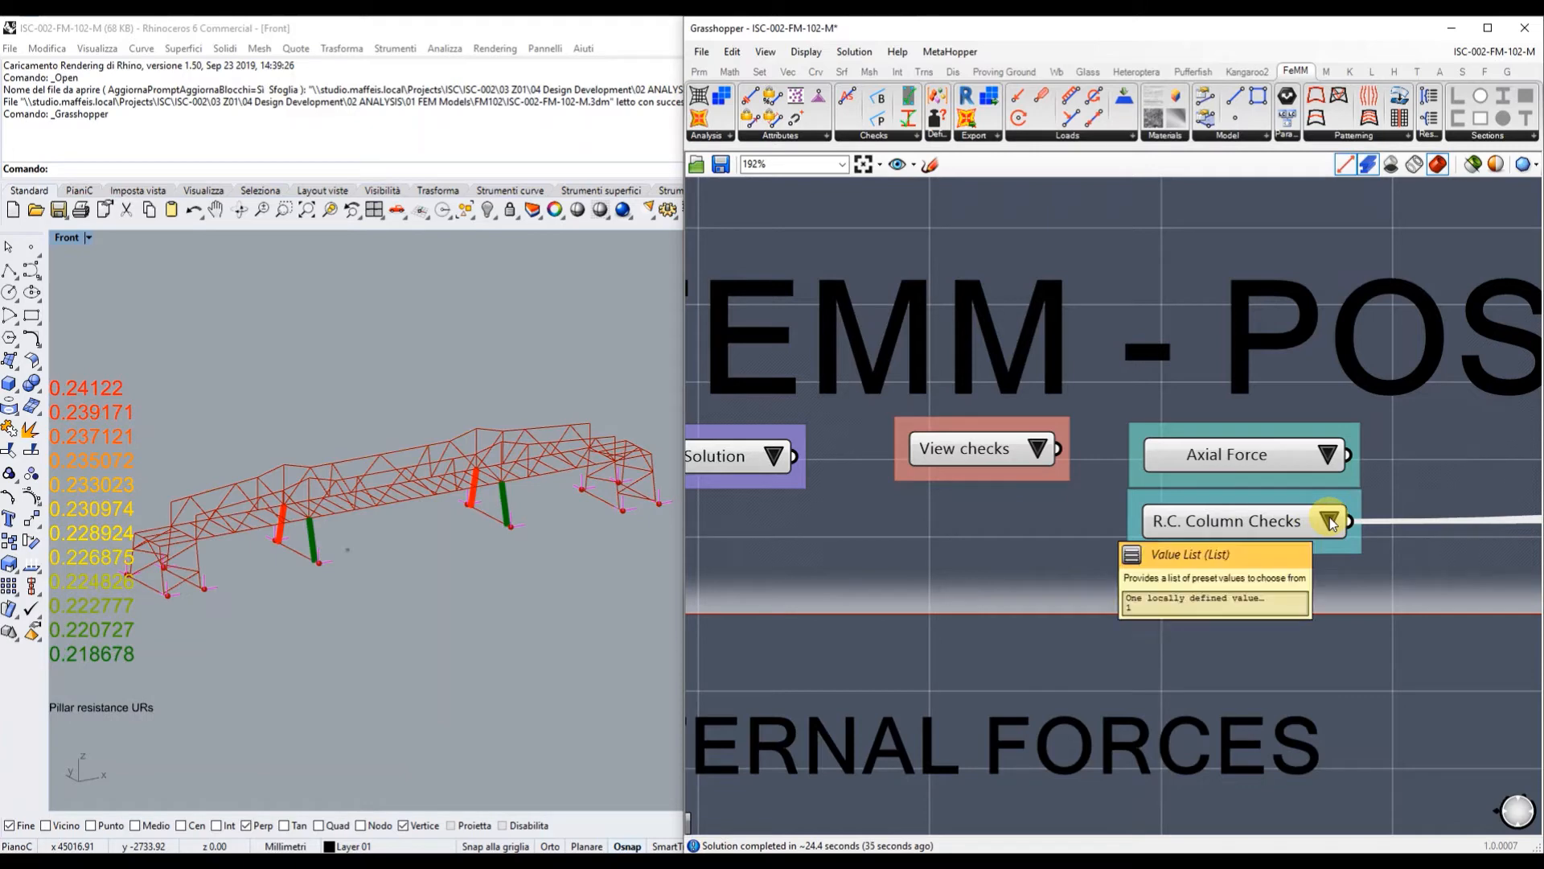
left_click(1329, 522)
left_click(1347, 563)
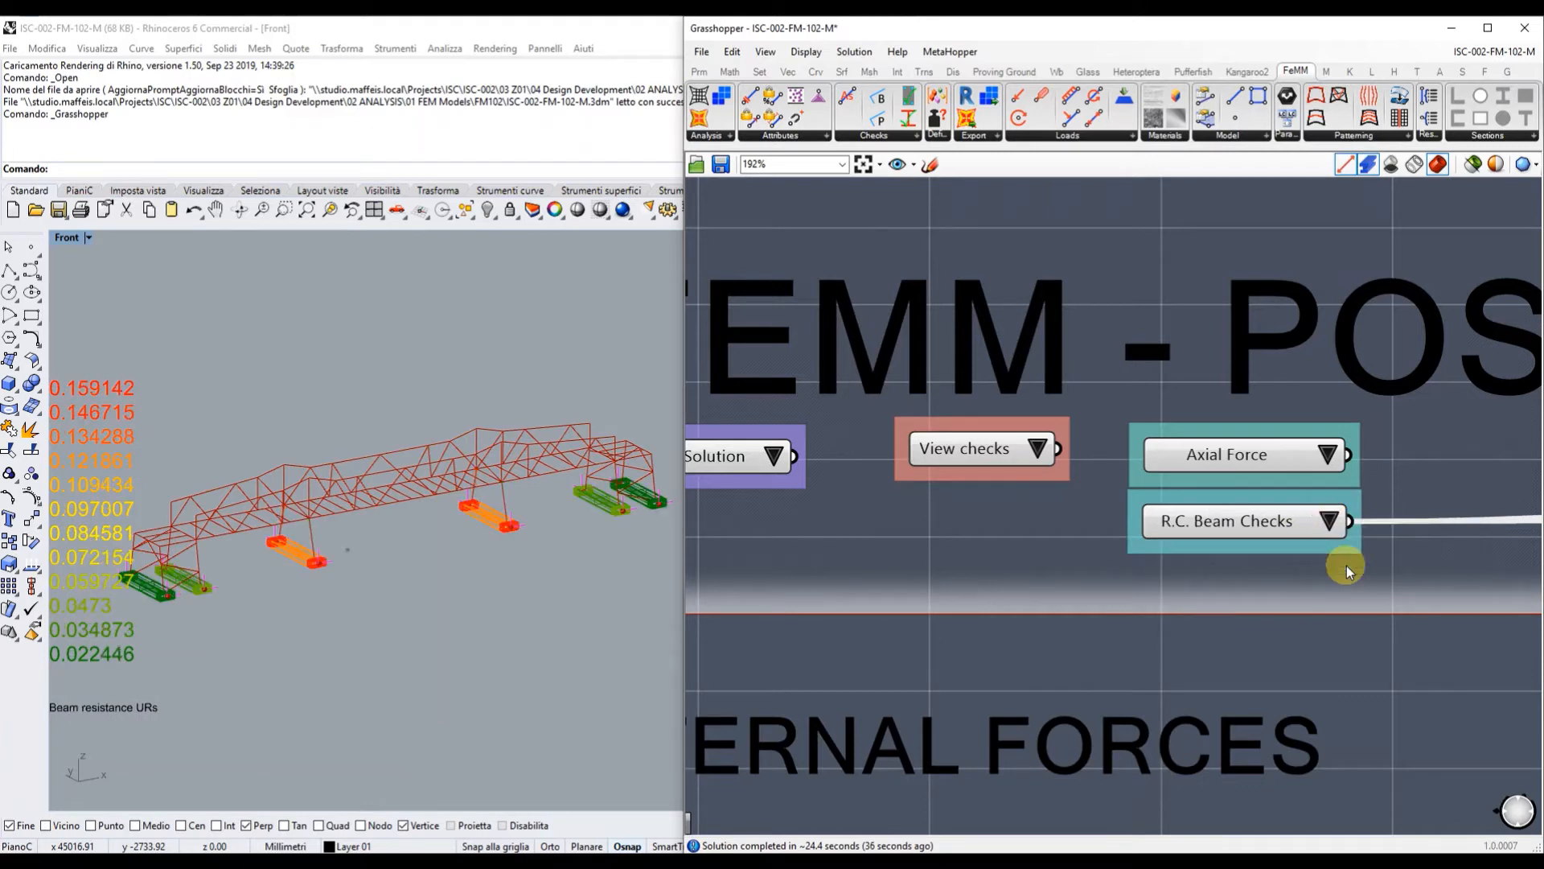
left_click(1332, 522)
left_click(1363, 527)
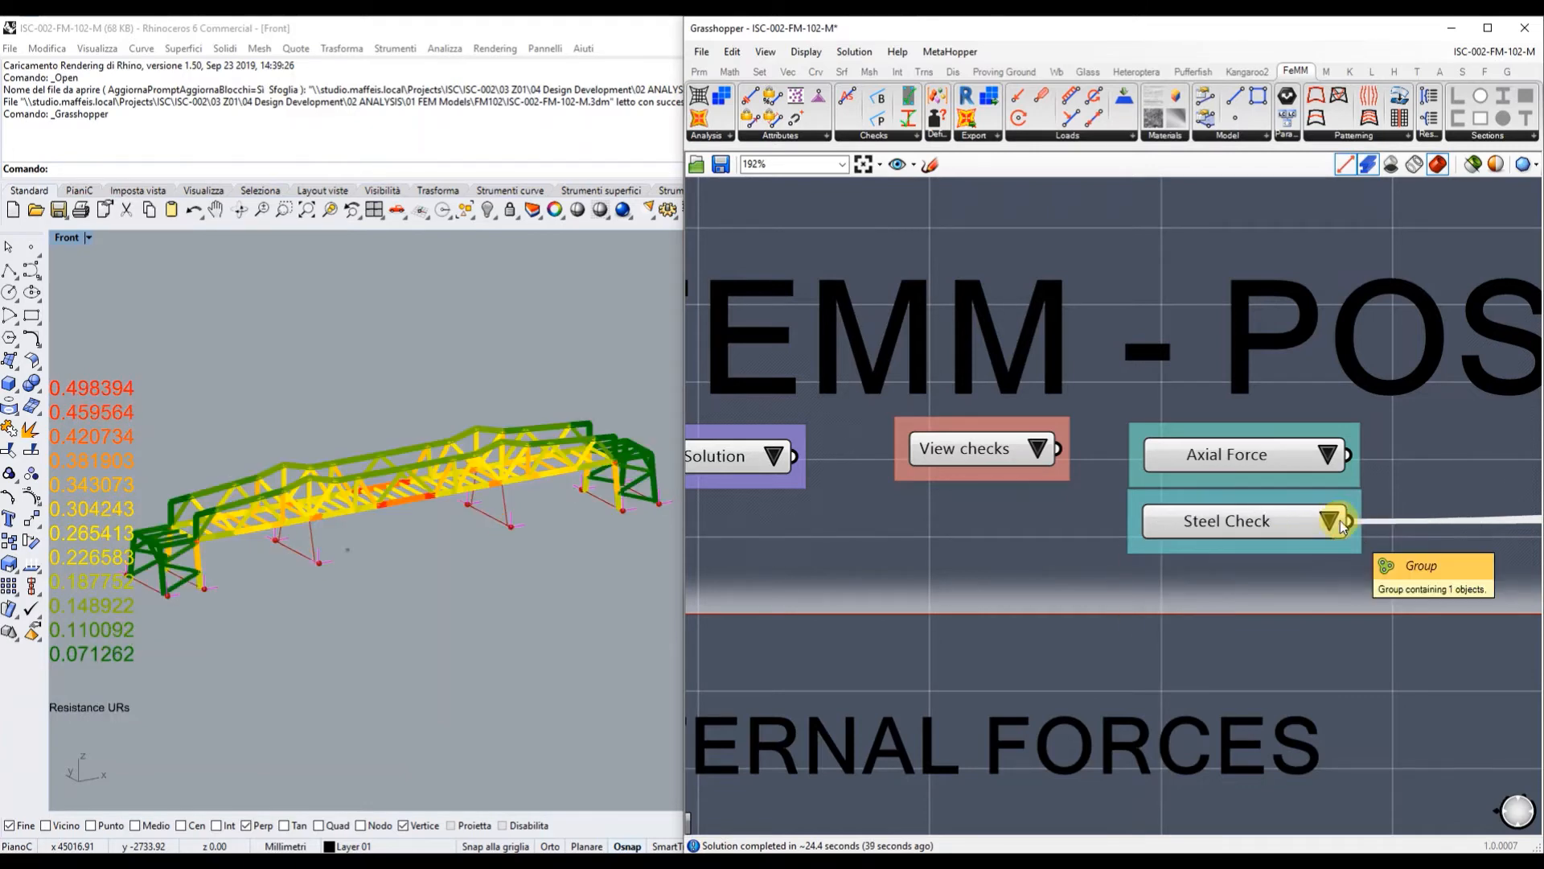
scroll(1327, 450, "down", 2)
scroll(1148, 378, "down", 2)
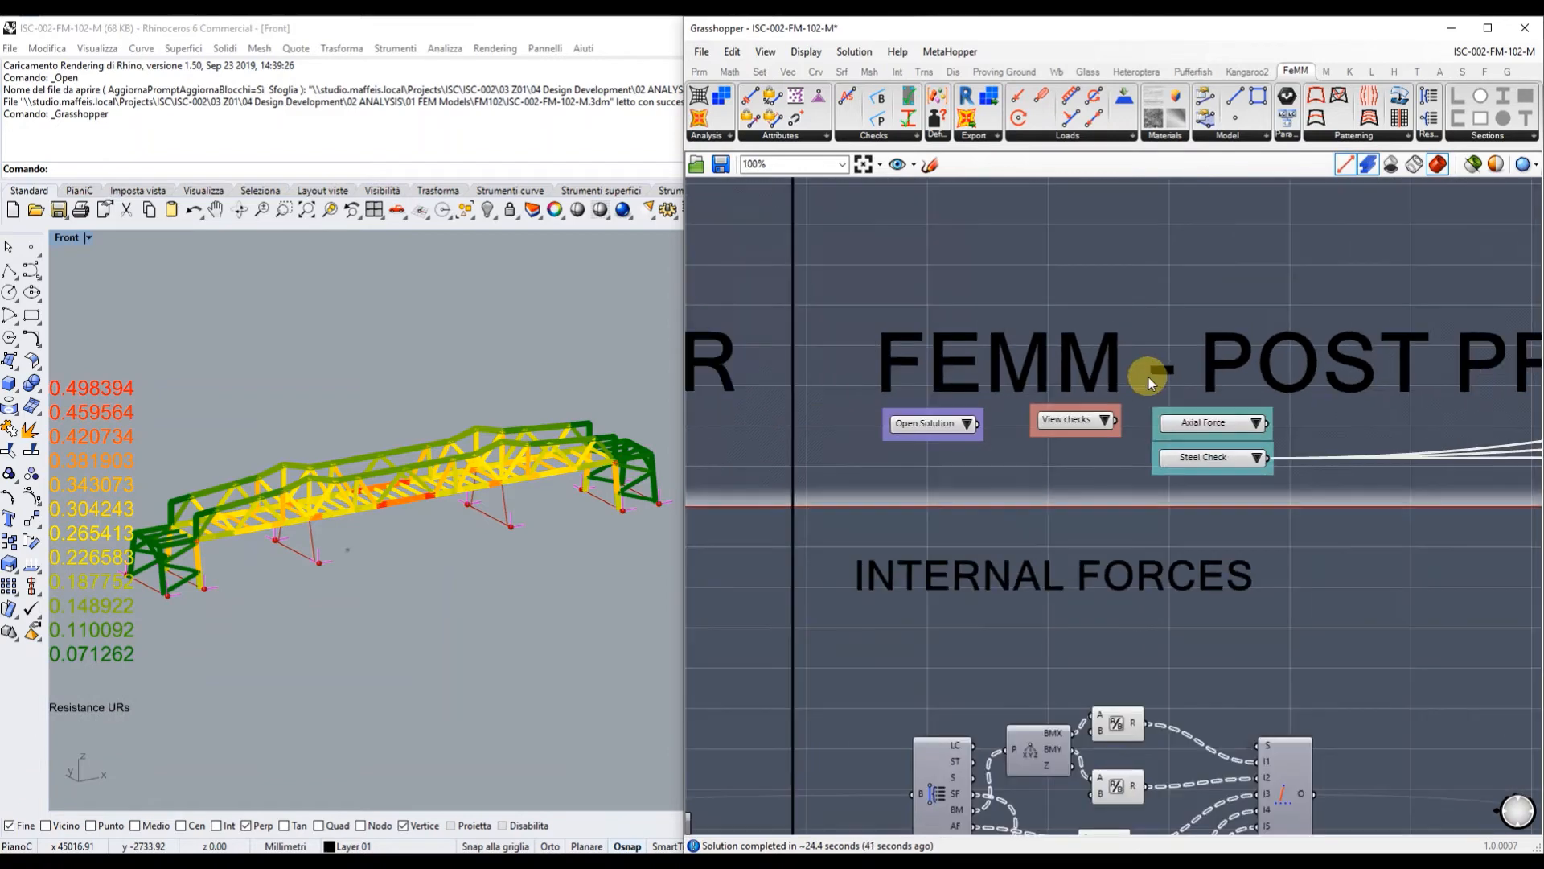
Pan the canvas down past the CONTOUR and EXPORT groups to the FEMM TO BIM group.
scroll(1149, 378, "down", 2)
right_click_drag(1375, 455, 1103, 431)
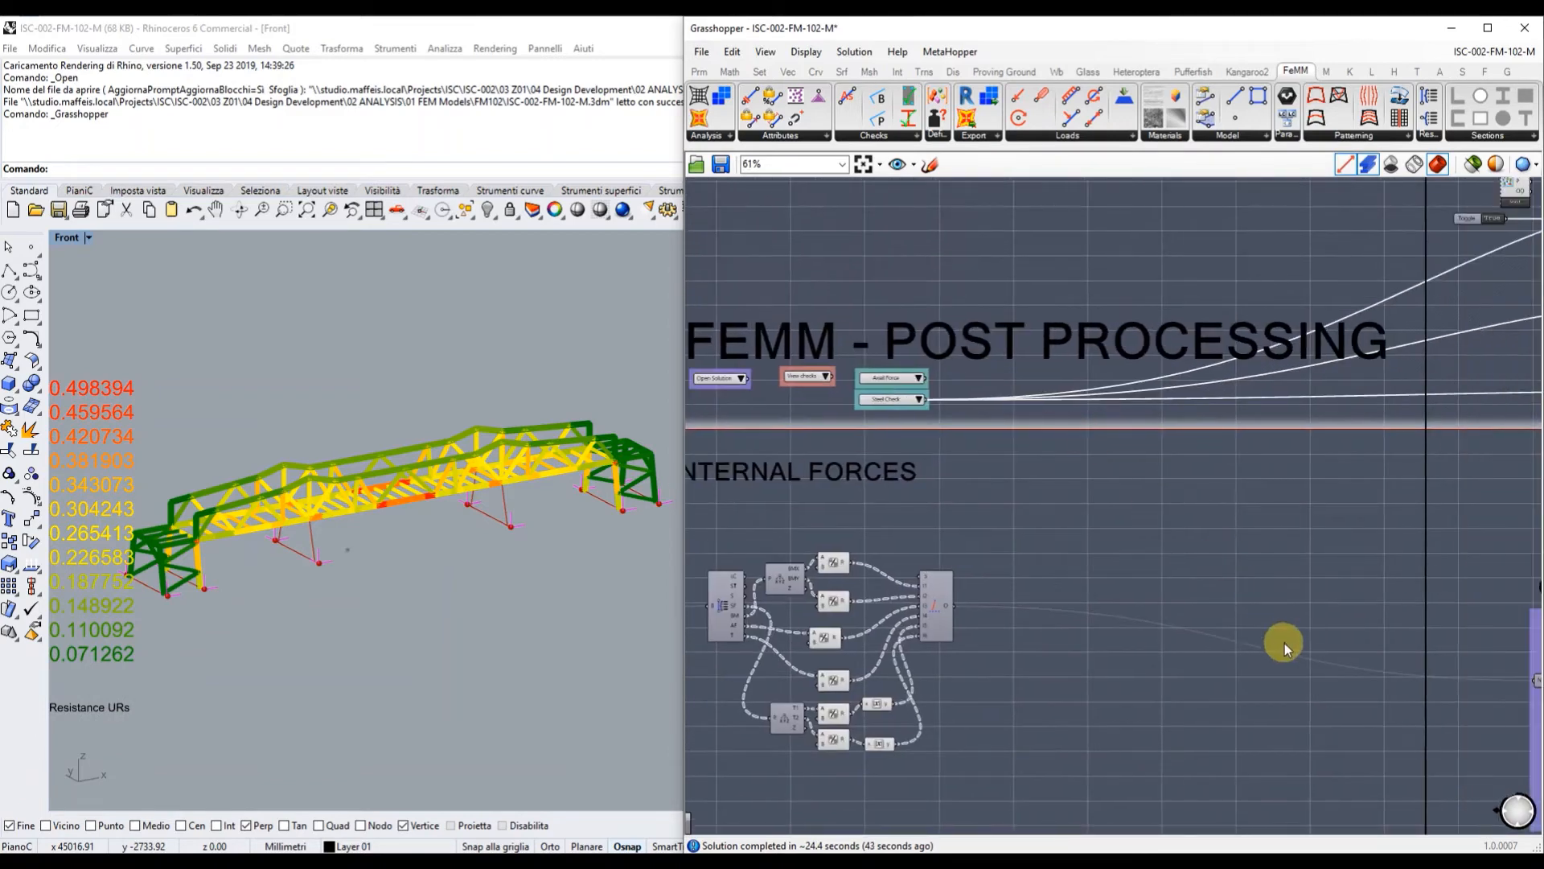
right_click_drag(1286, 643, 988, 385)
right_click_drag(1055, 673, 896, 233)
right_click_drag(931, 688, 957, 244)
right_click_drag(949, 751, 918, 303)
right_click_drag(910, 676, 855, 582)
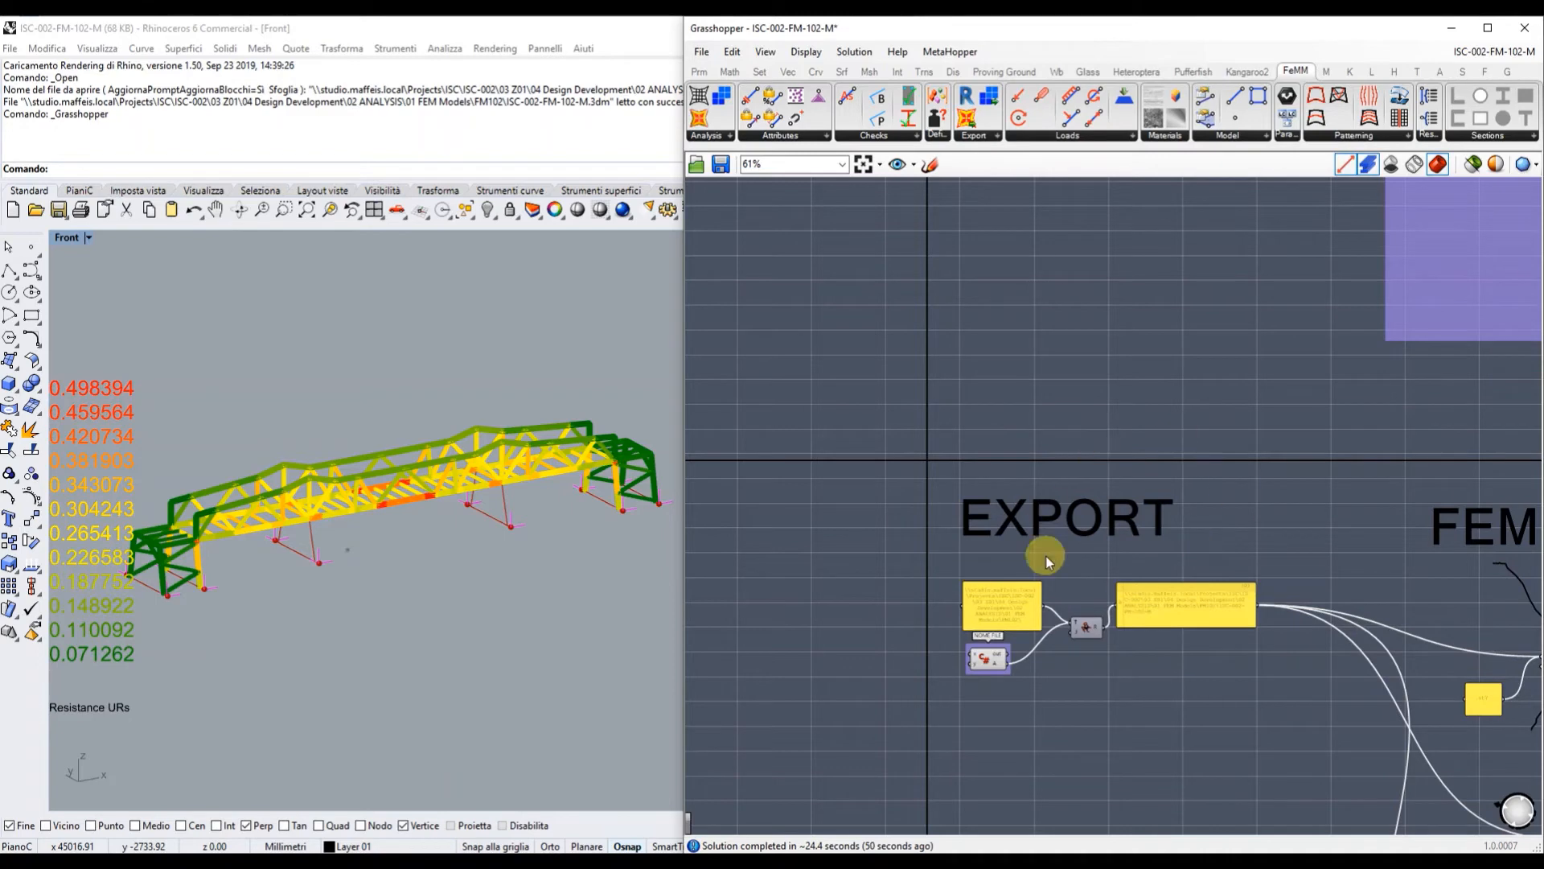
right_click_drag(1155, 760, 1089, 590)
right_click_drag(1158, 805, 893, 486)
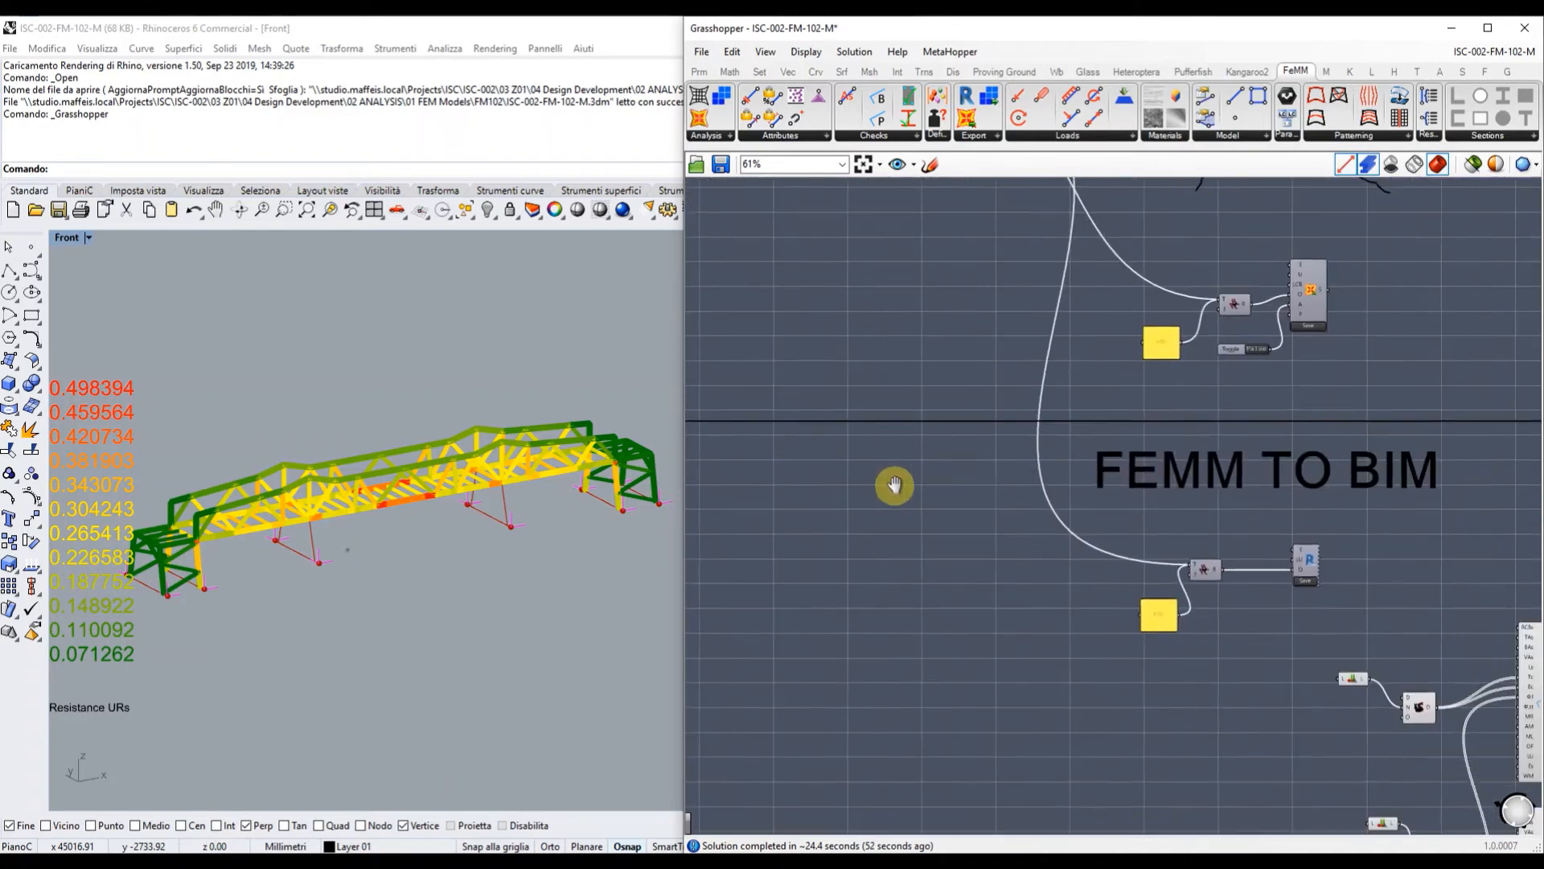
right_click_drag(1163, 491, 988, 405)
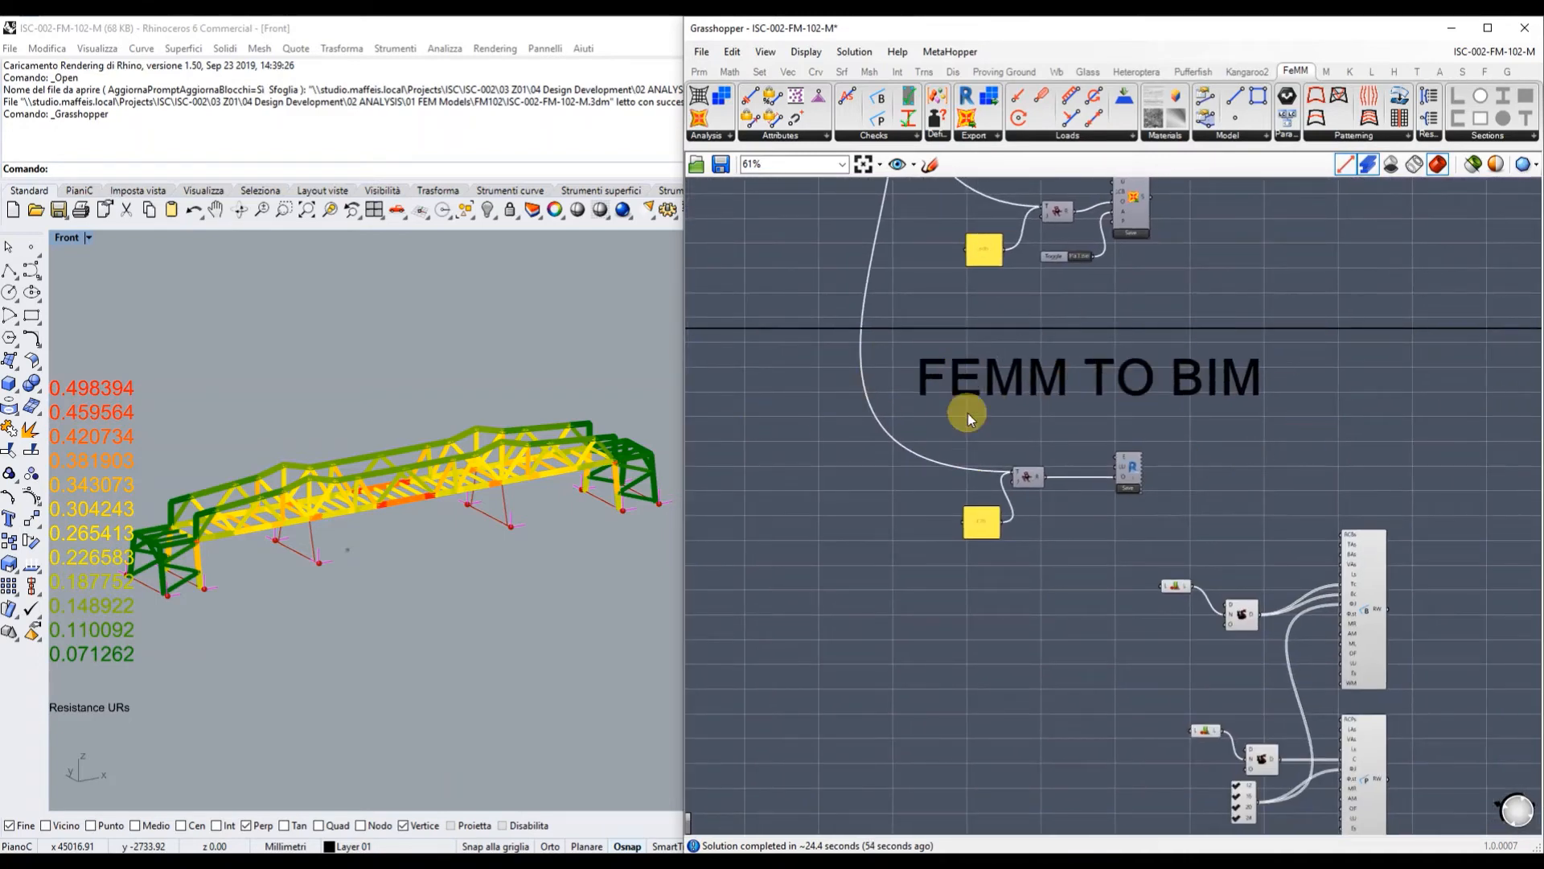
Save the bridge model to its .f2b file with the Revit export component.
scroll(1128, 462, "up", 6)
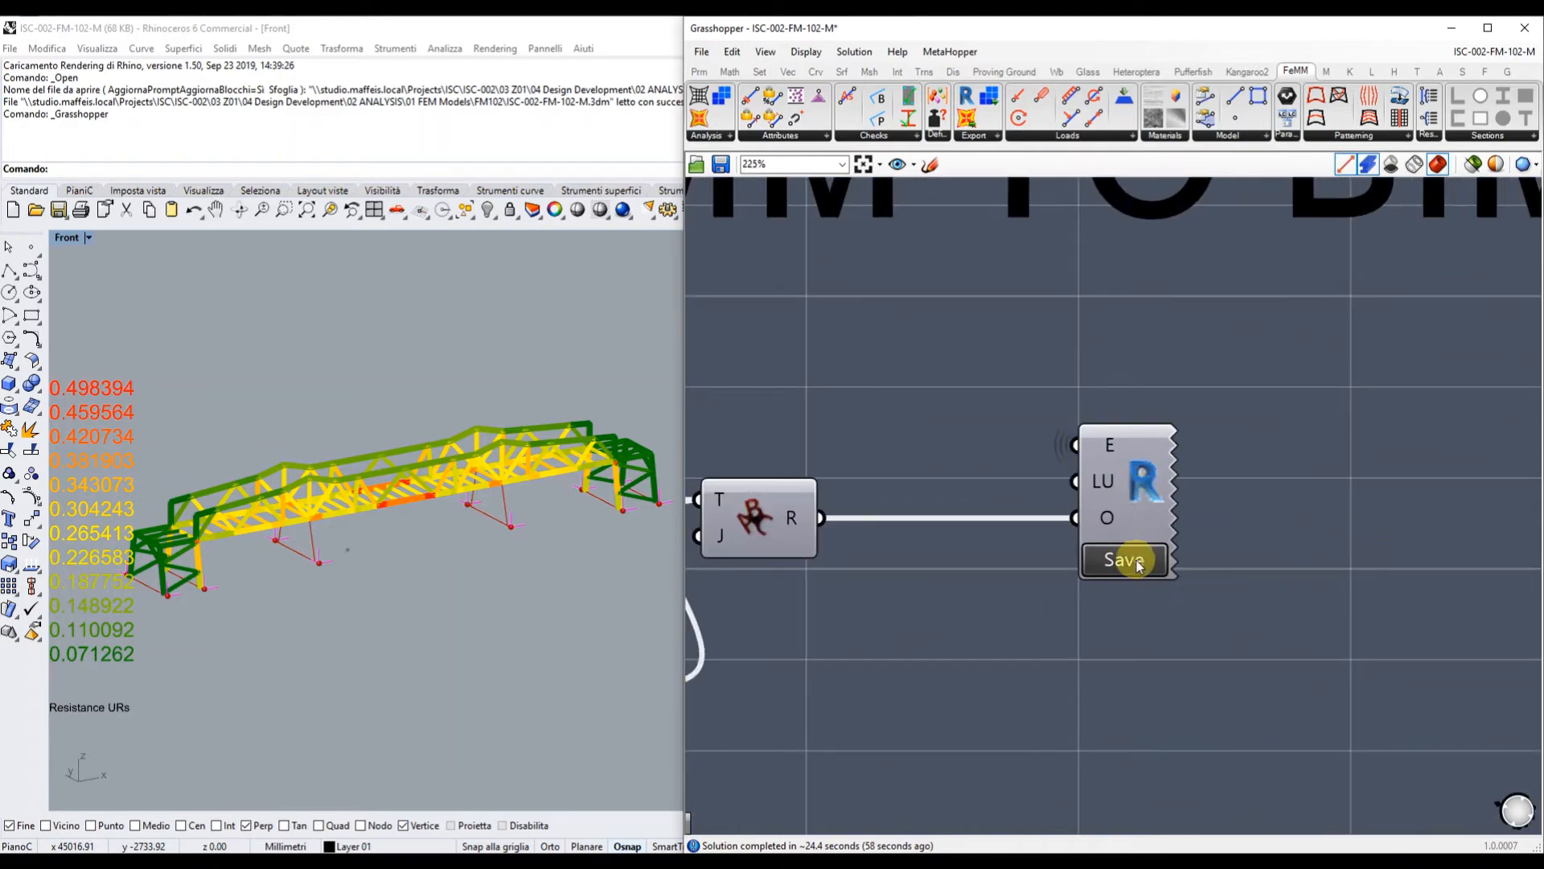
left_click(1139, 563)
scroll(1039, 529, "down", 3)
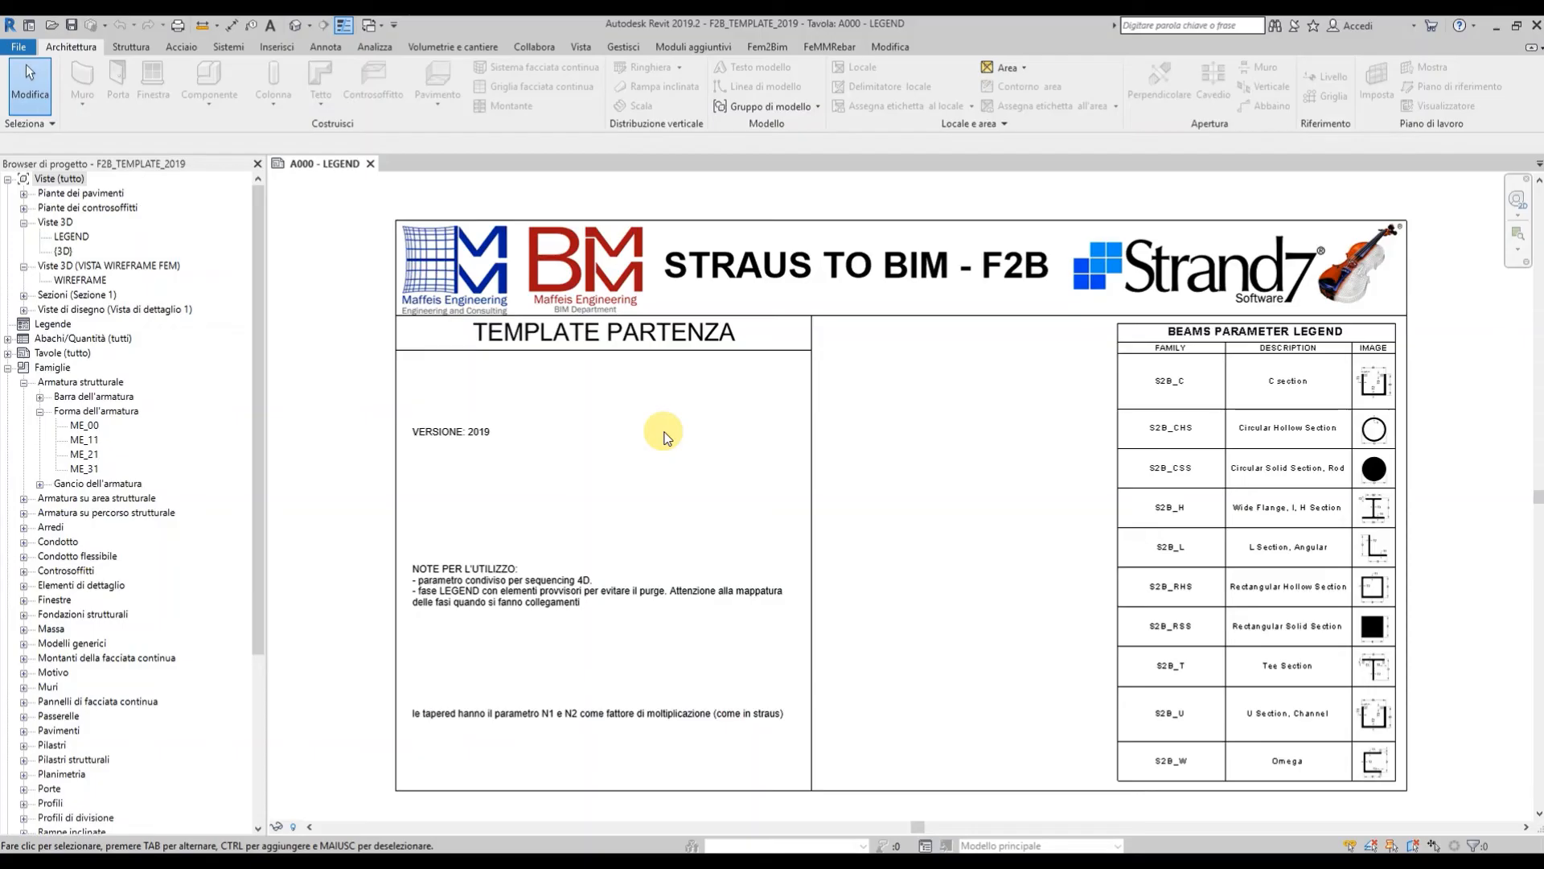
Import ISC-002-FM-102-M.f2b through Fem2Bim Import Model and open the (3D) view.
left_click(768, 46)
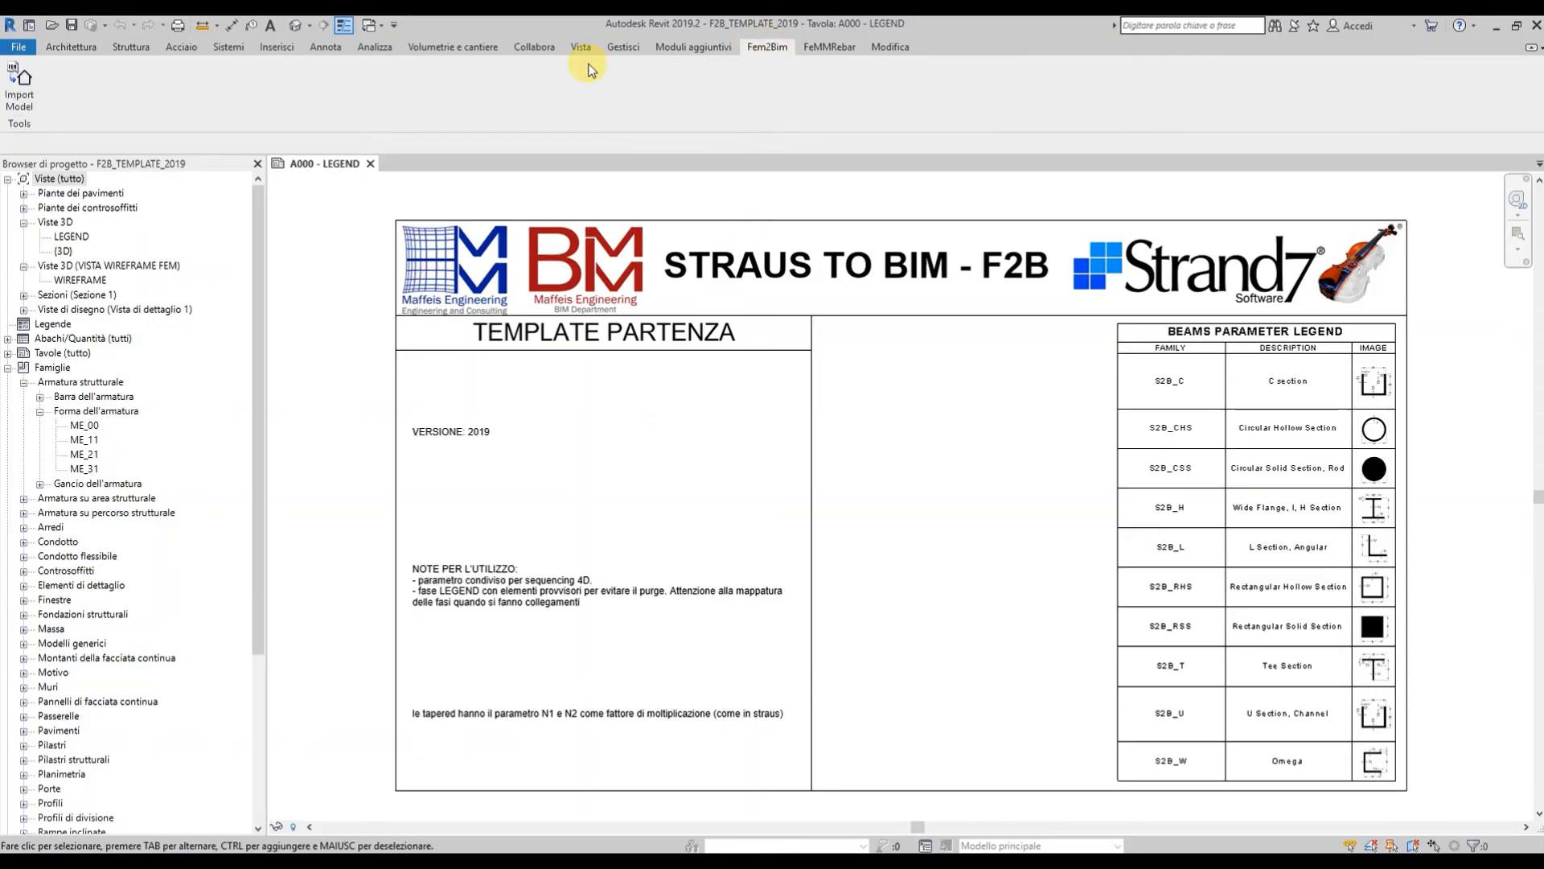
left_click(21, 79)
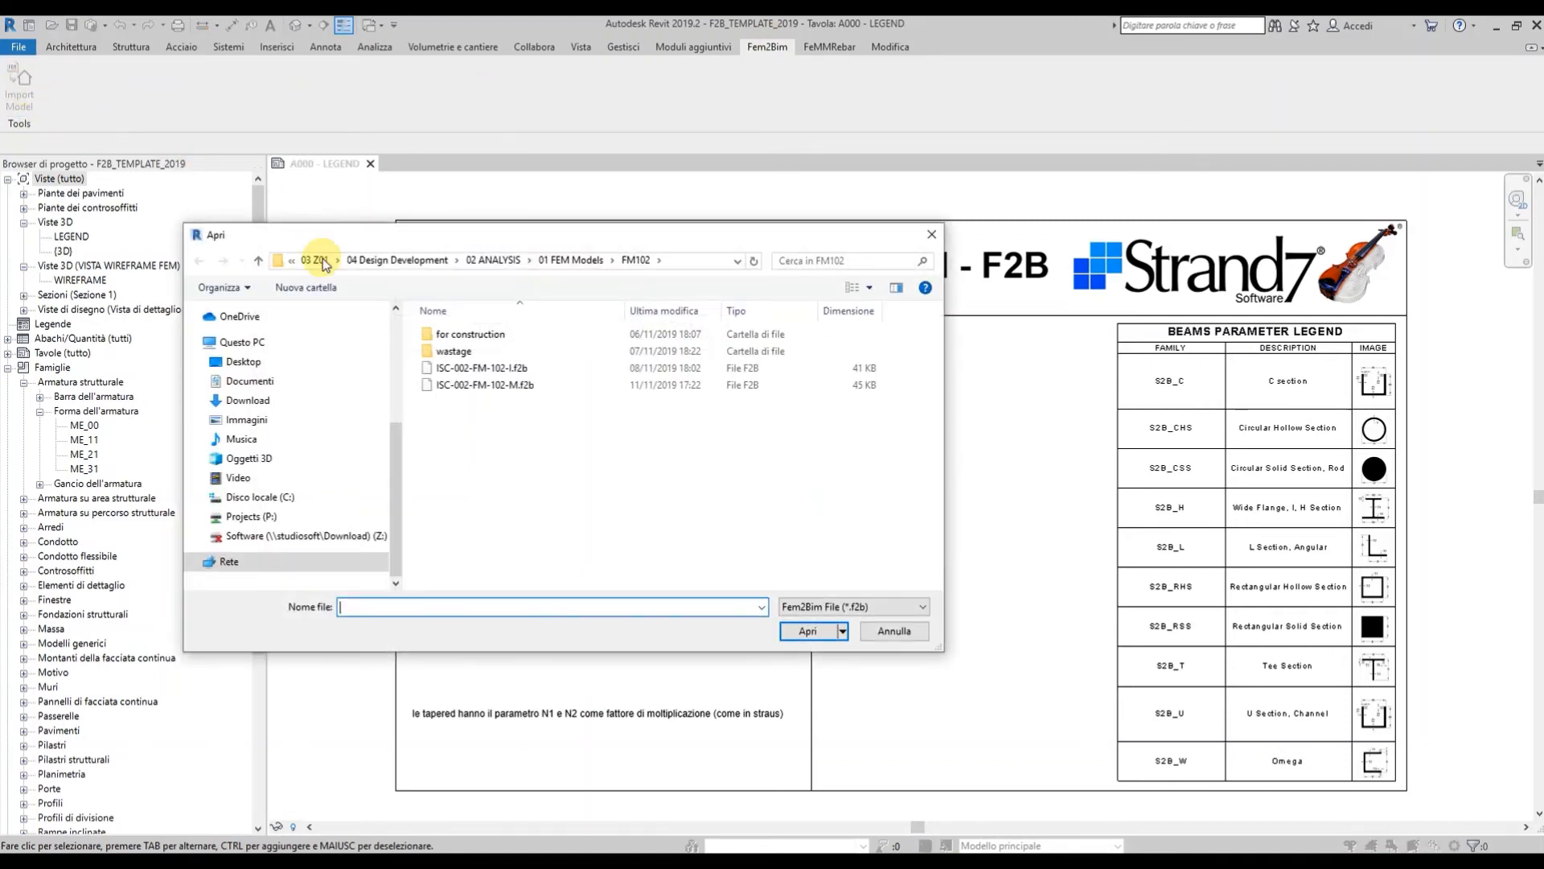
double_click(491, 390)
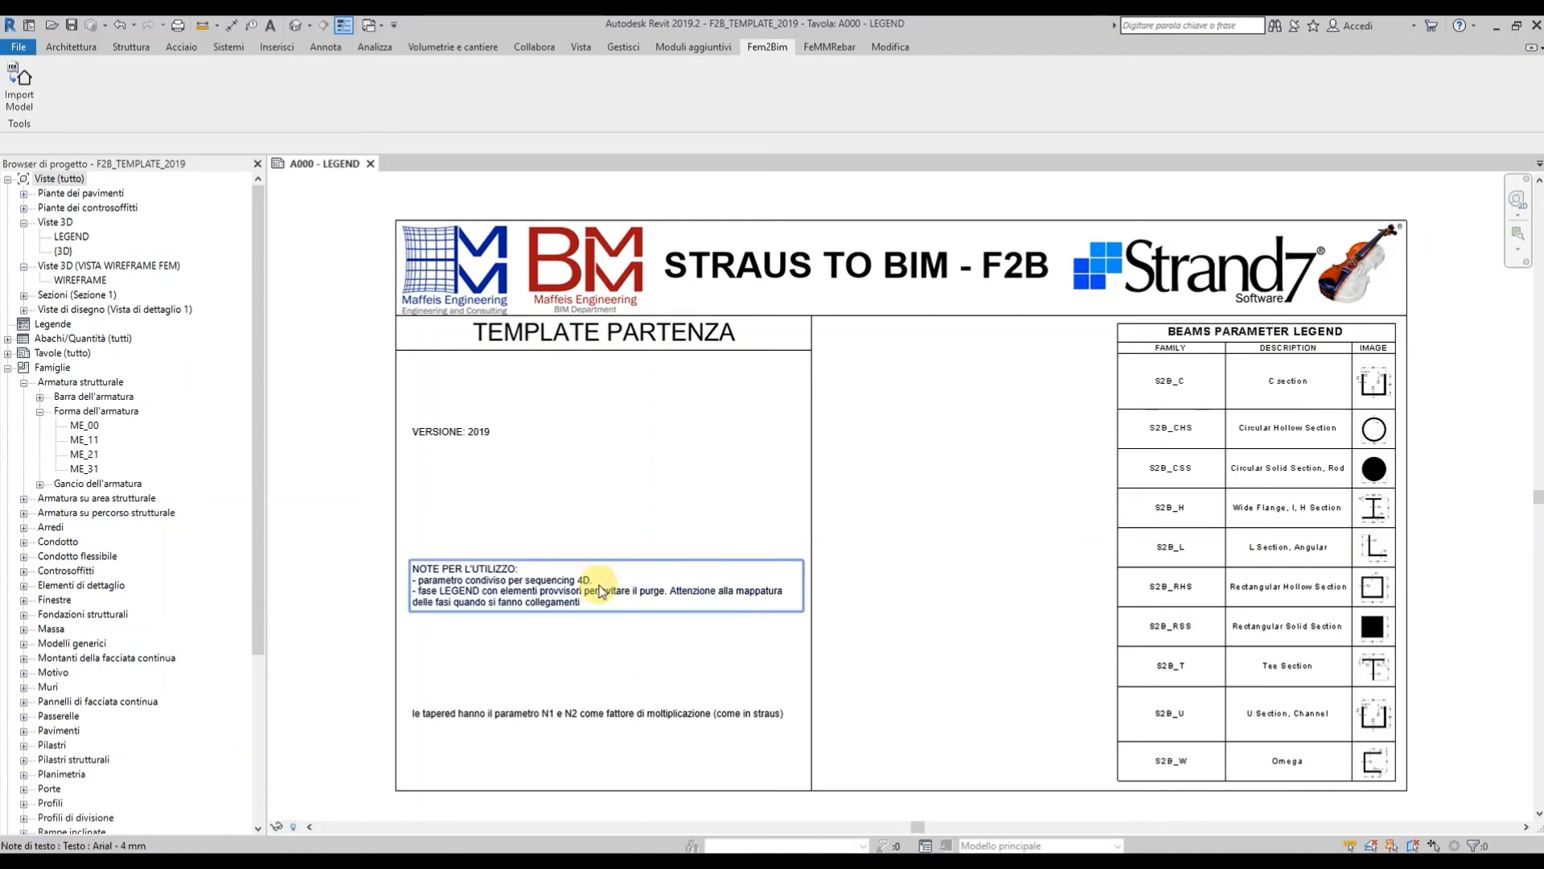
double_click(63, 251)
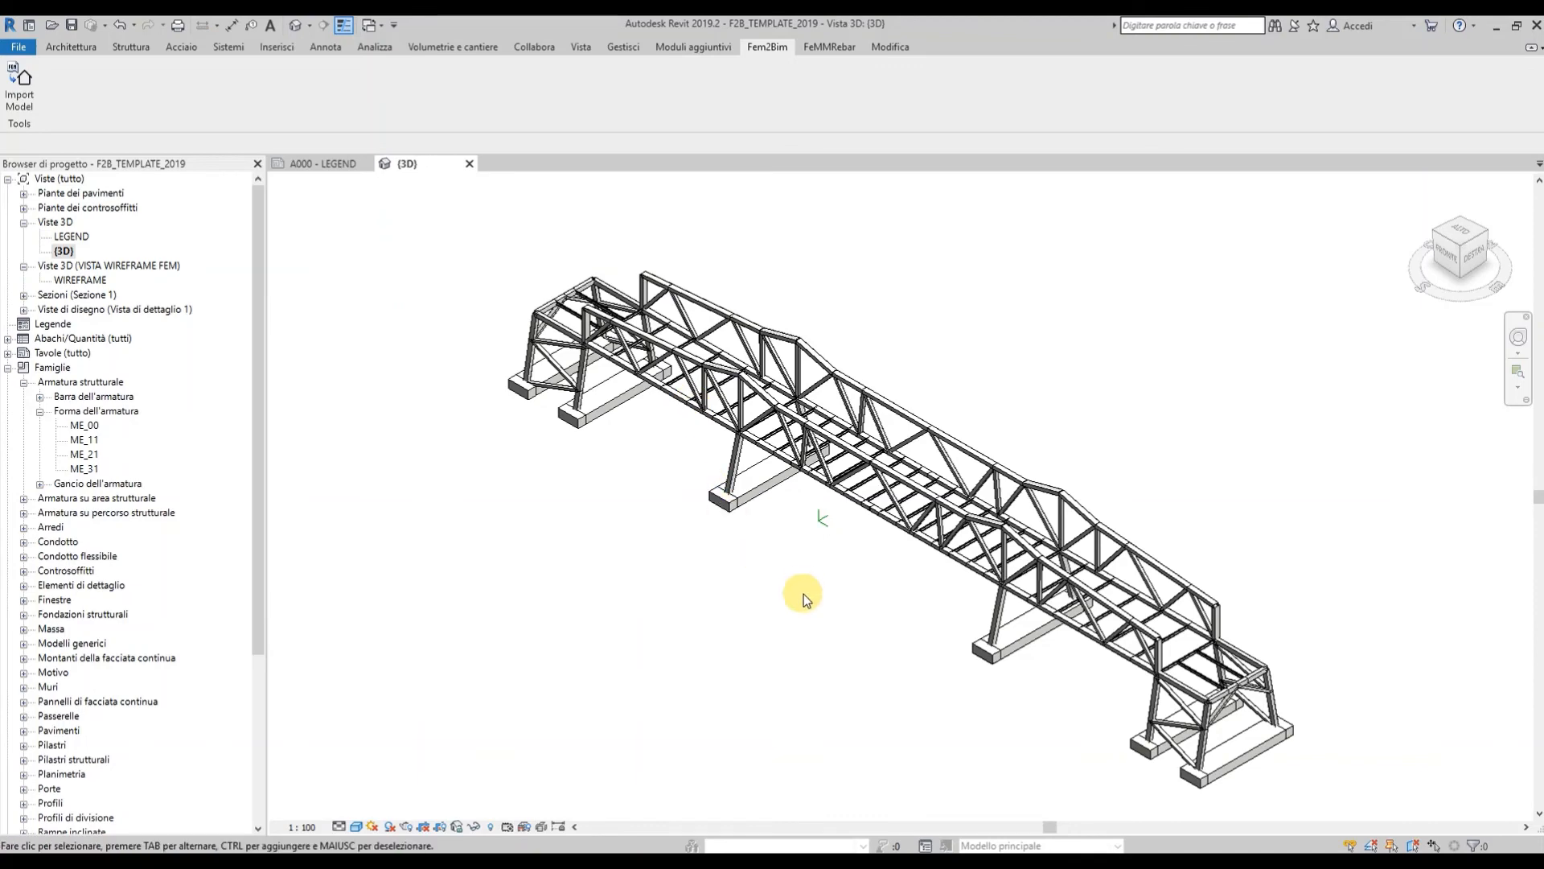
Orbit the imported bridge to a near-front view, switch it to Wireframe, and show the FeMMRebar tab.
middle_click_drag(807, 655, 909, 551, "shift")
scroll(909, 551, "up", 2)
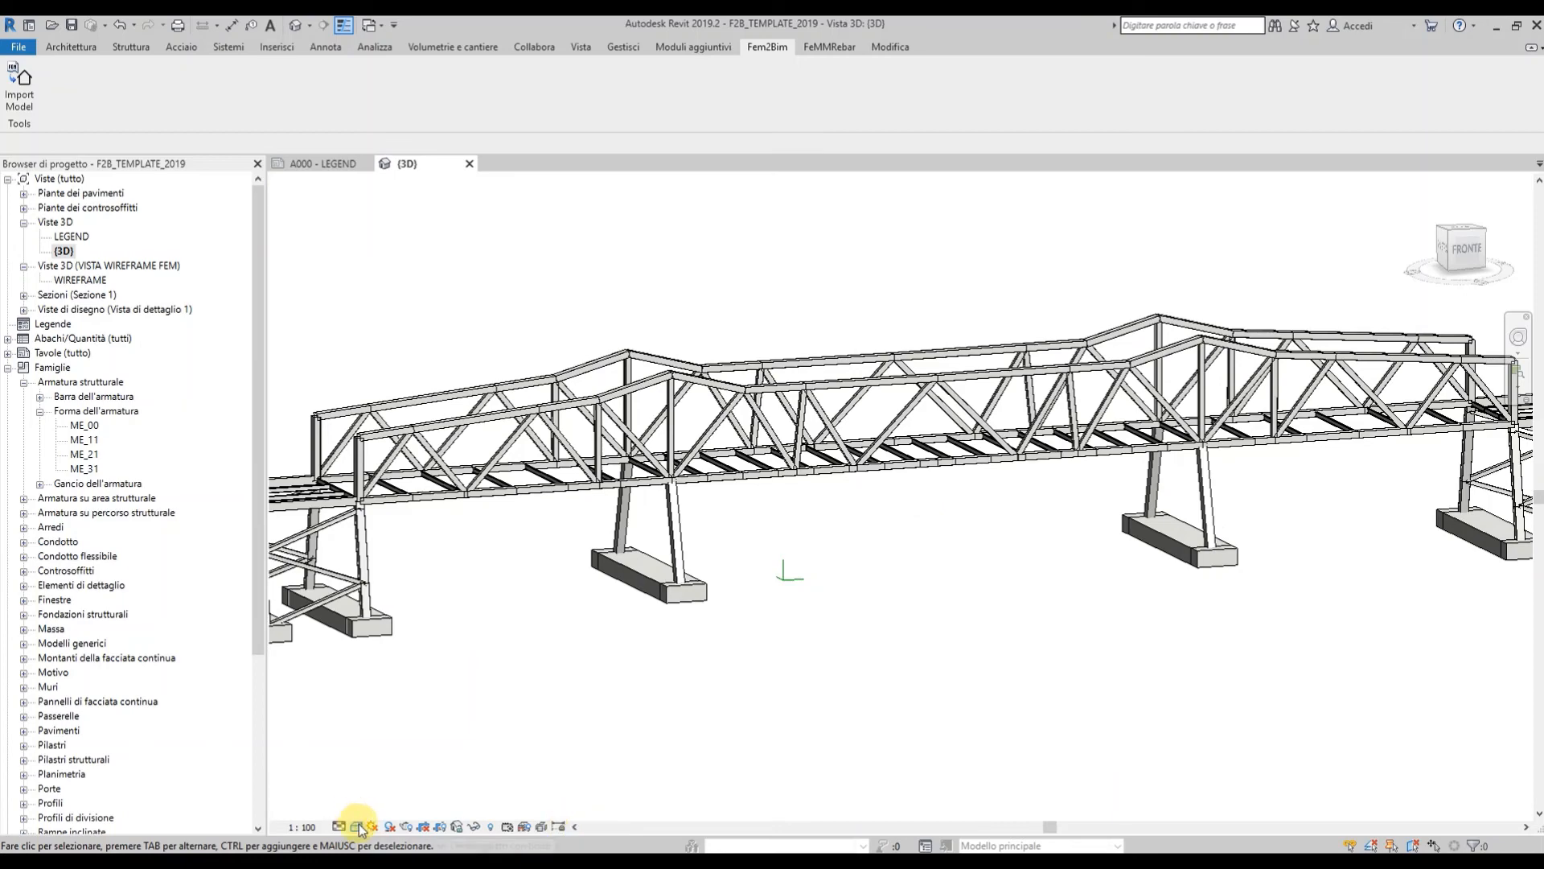
scroll(734, 603, "down", 2)
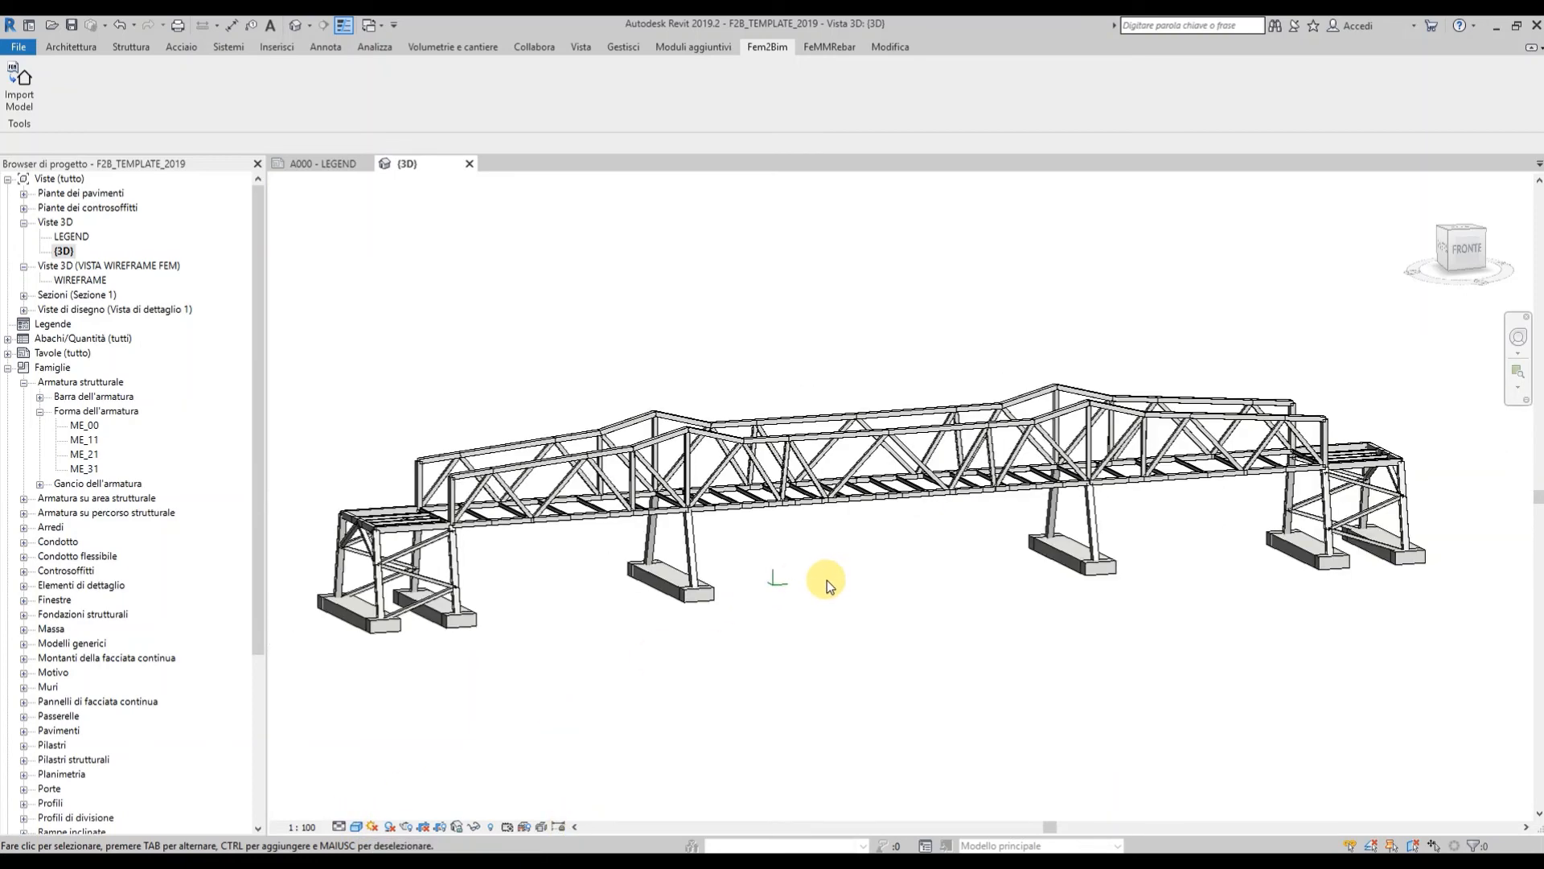
middle_click_drag(827, 580, 844, 572, "shift")
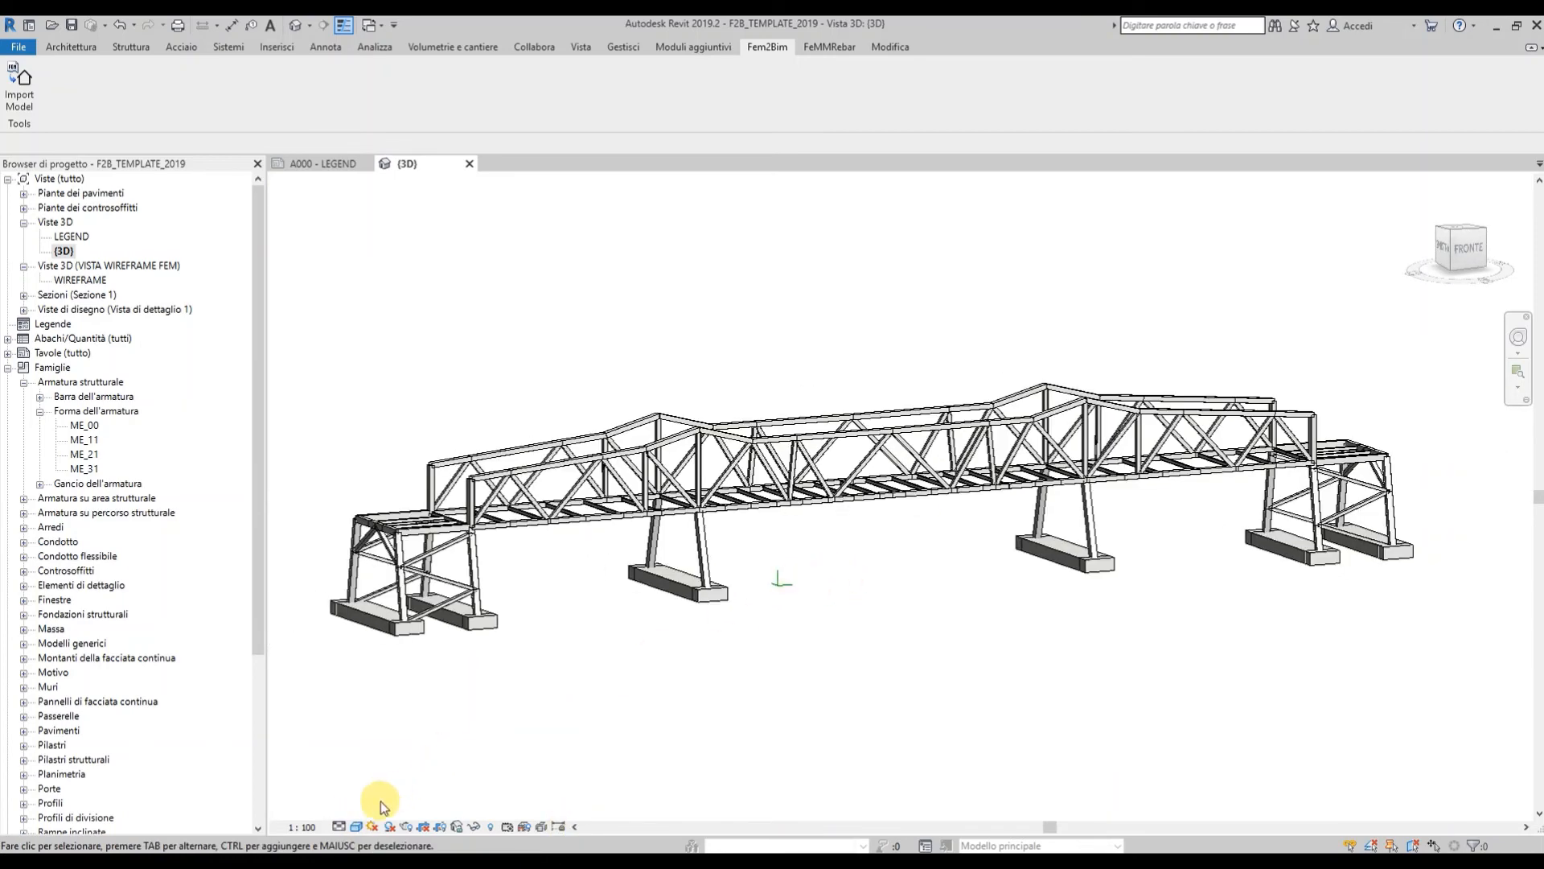
left_click(354, 827)
left_click(376, 726)
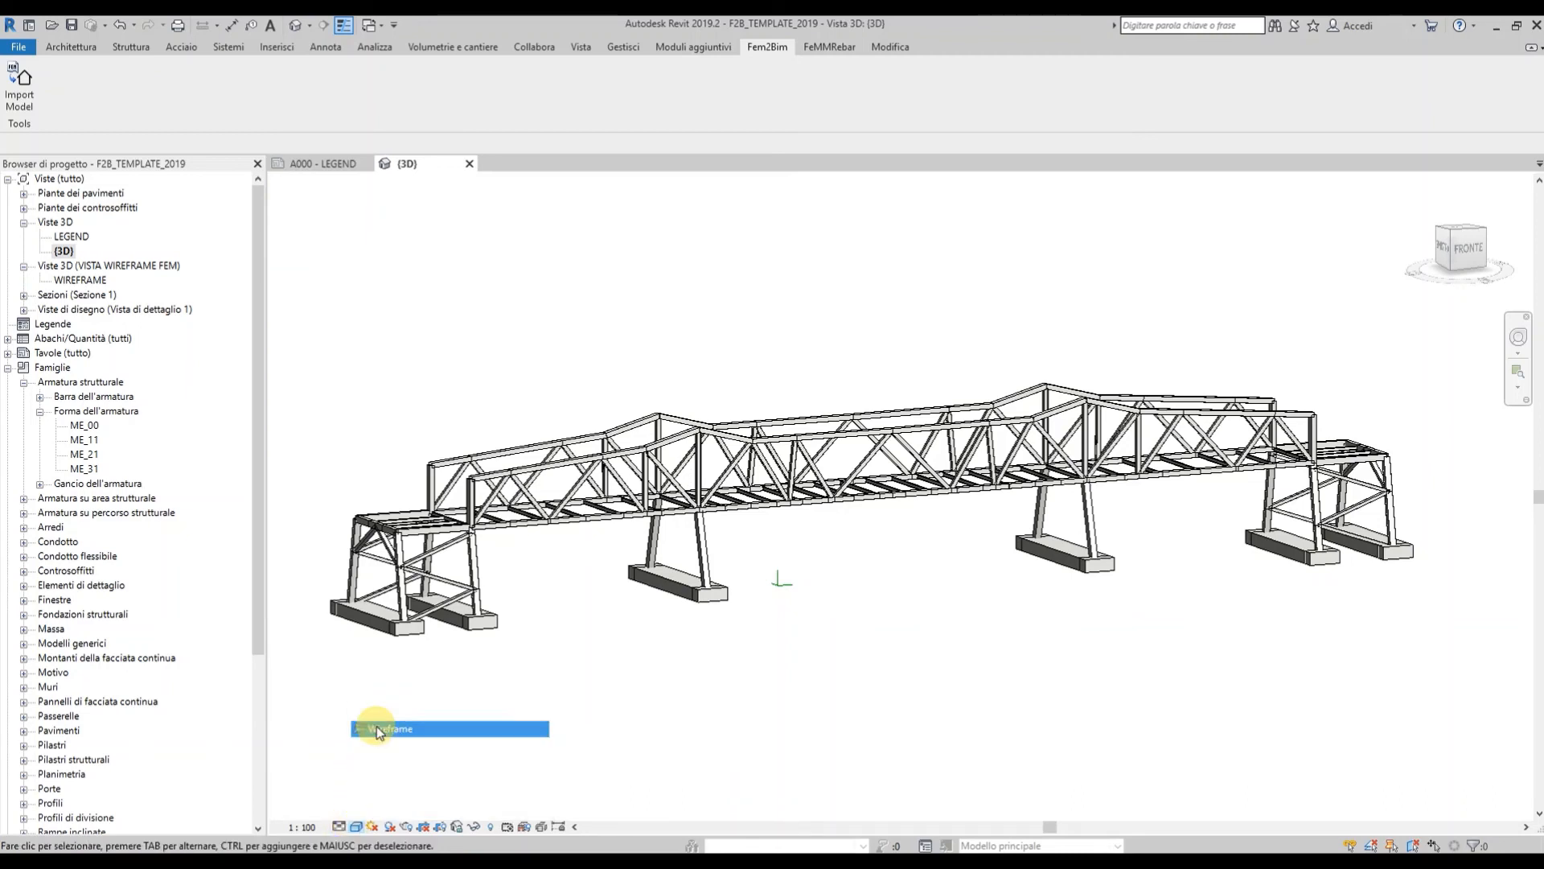
left_click(825, 47)
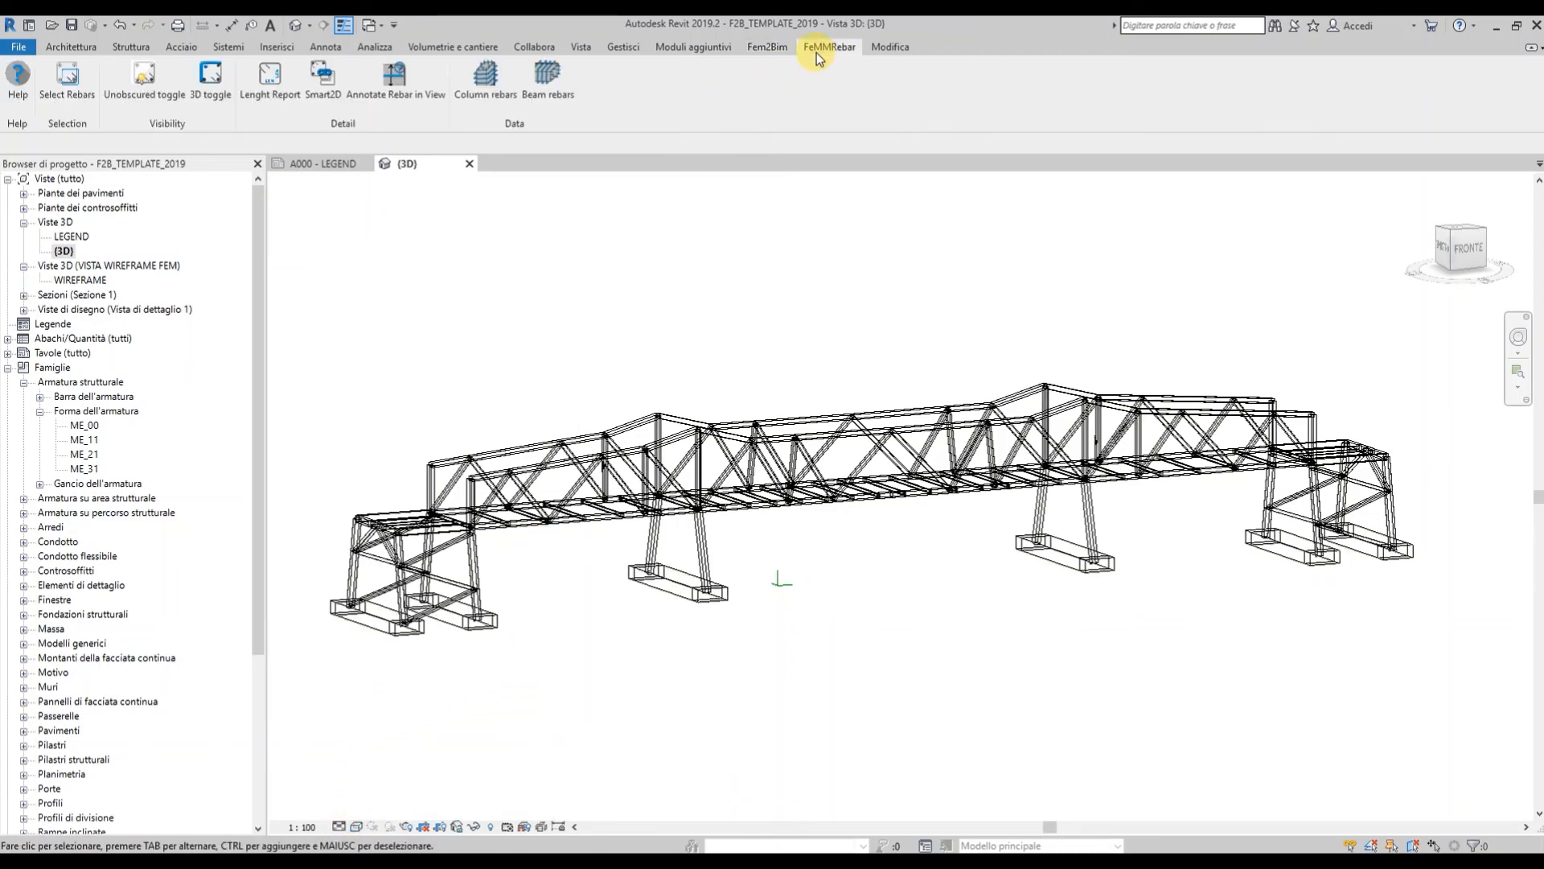
Generate Column rebars and Beam rebars, then zoom in for a steeper look at the right column.
left_click(482, 91)
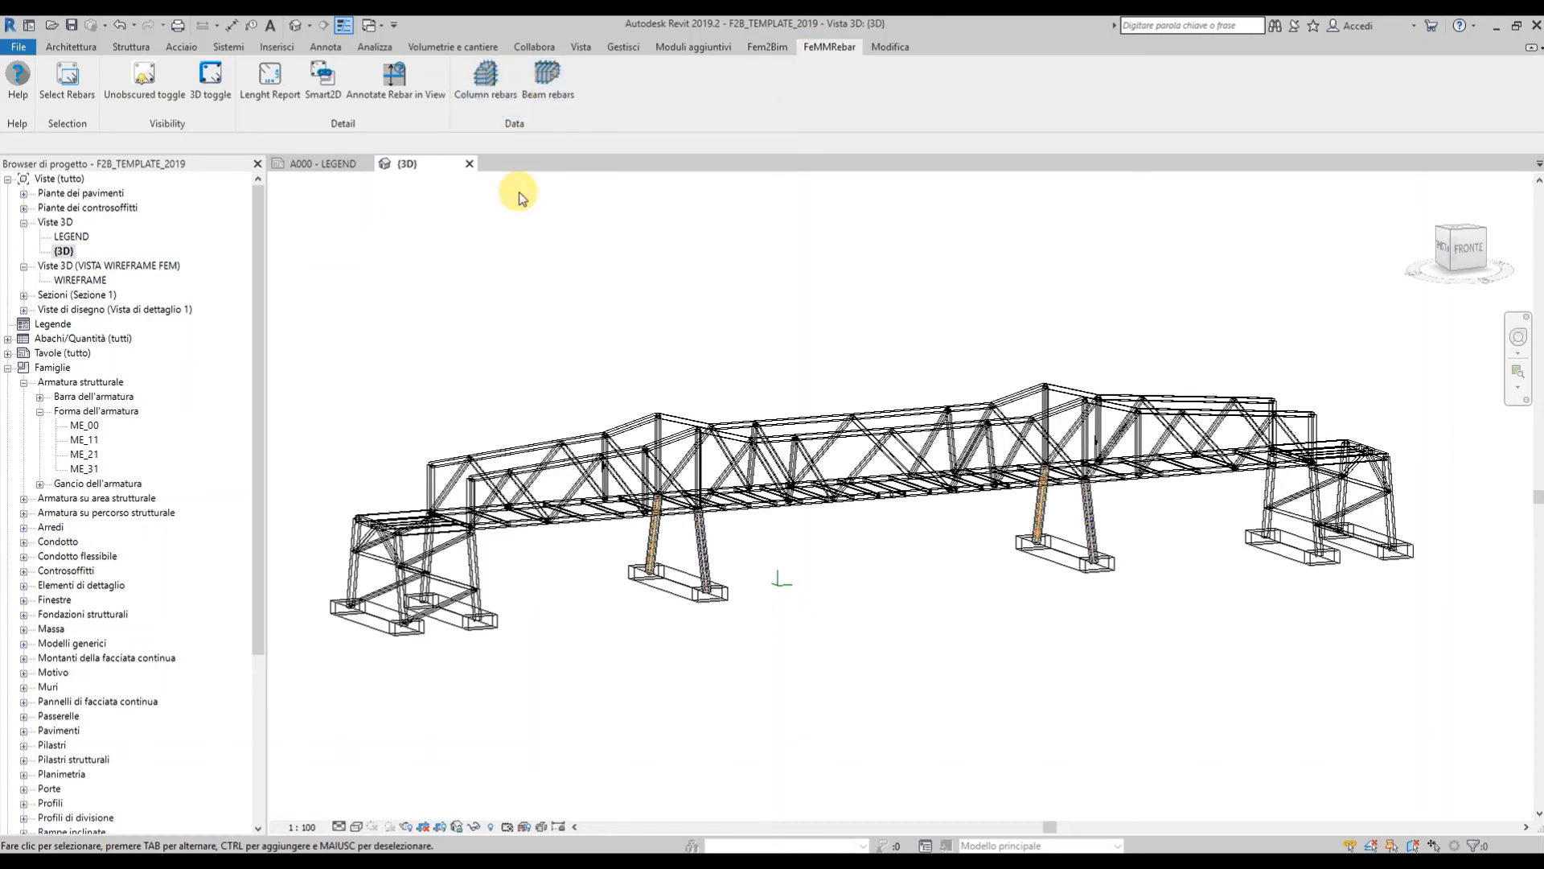
left_click(548, 83)
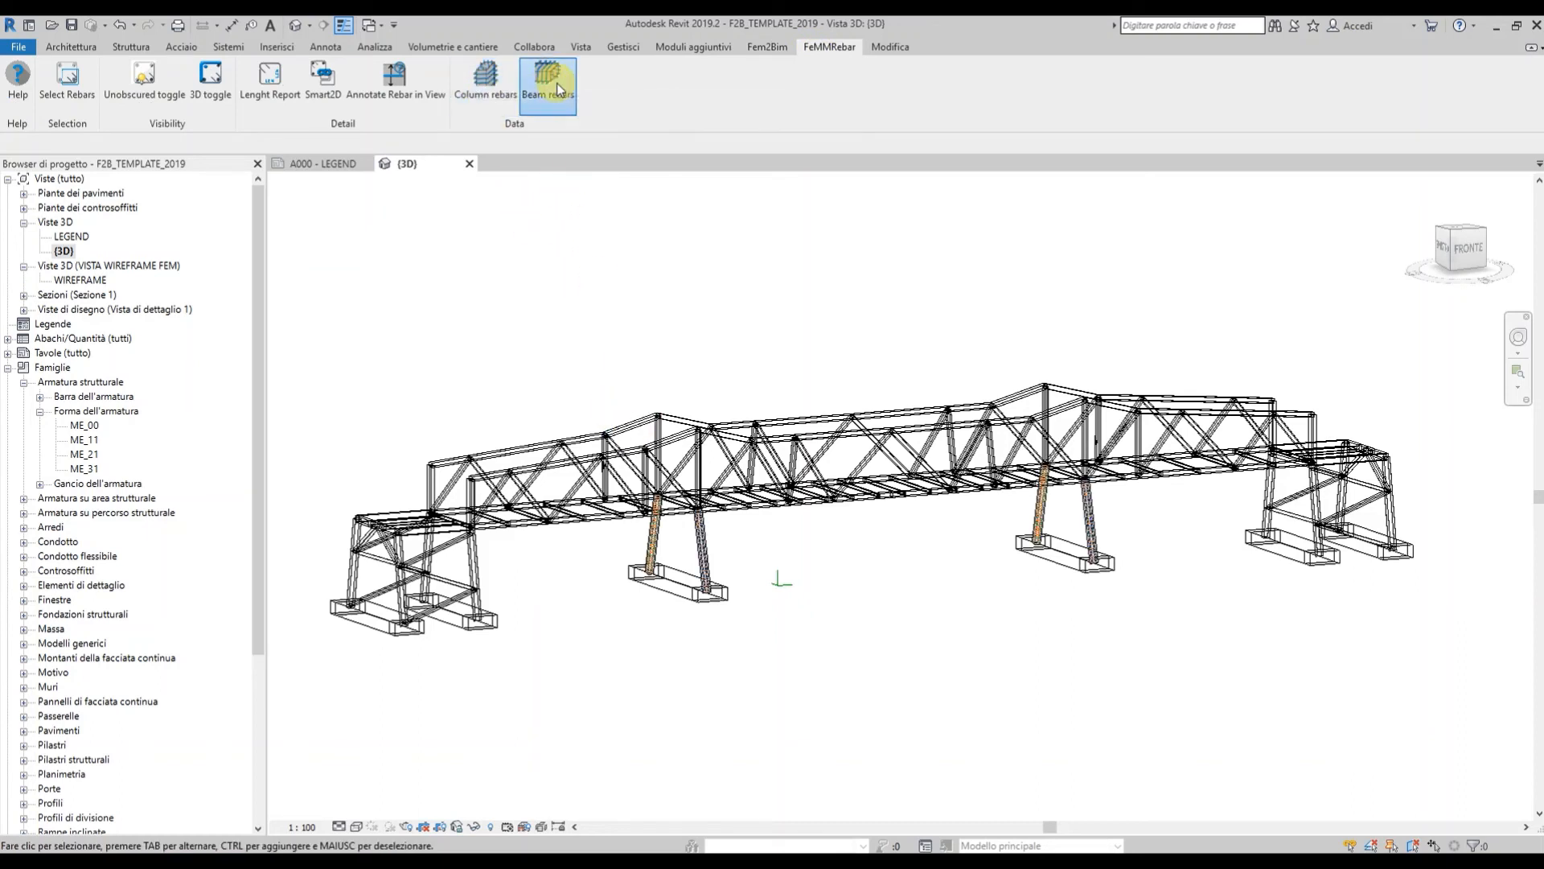
scroll(686, 570, "up", 5)
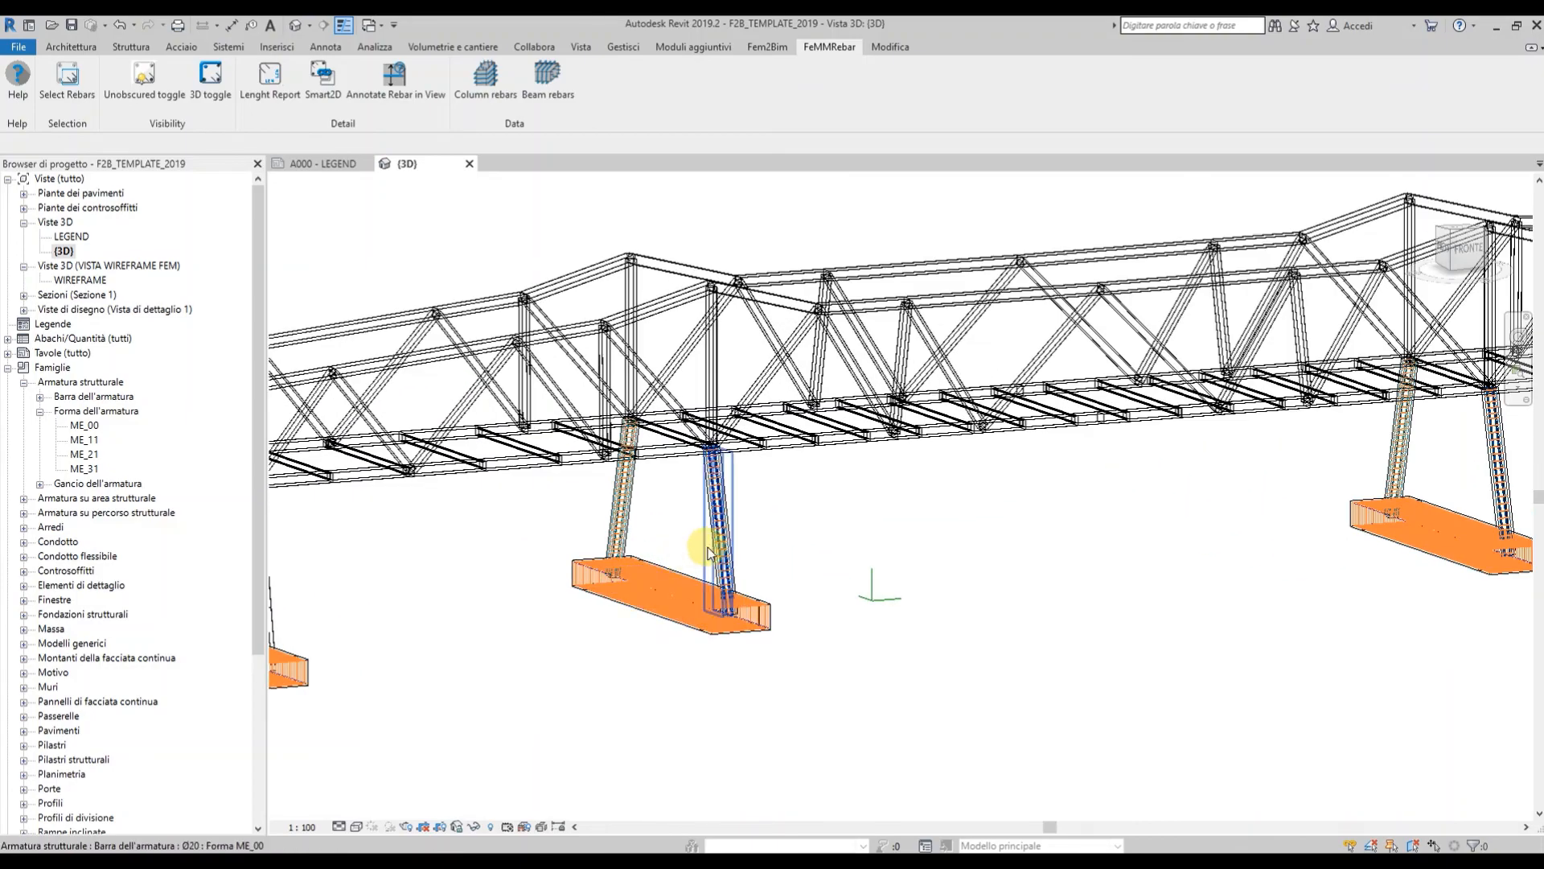
middle_click_drag(805, 555, 821, 633, "shift")
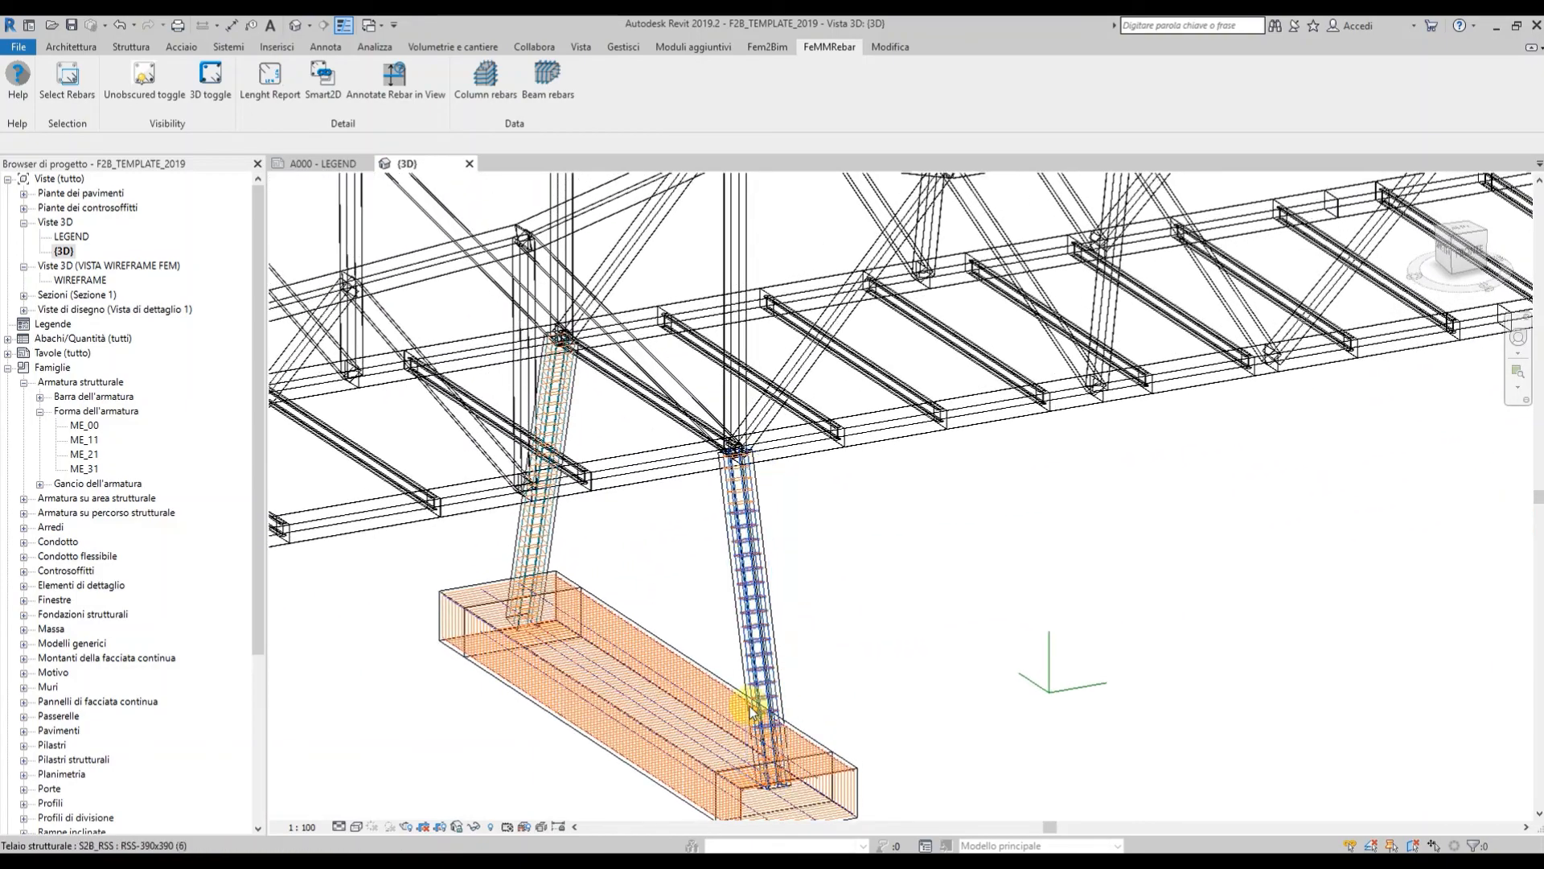
scroll(753, 713, "up", 3)
scroll(753, 712, "up", 5)
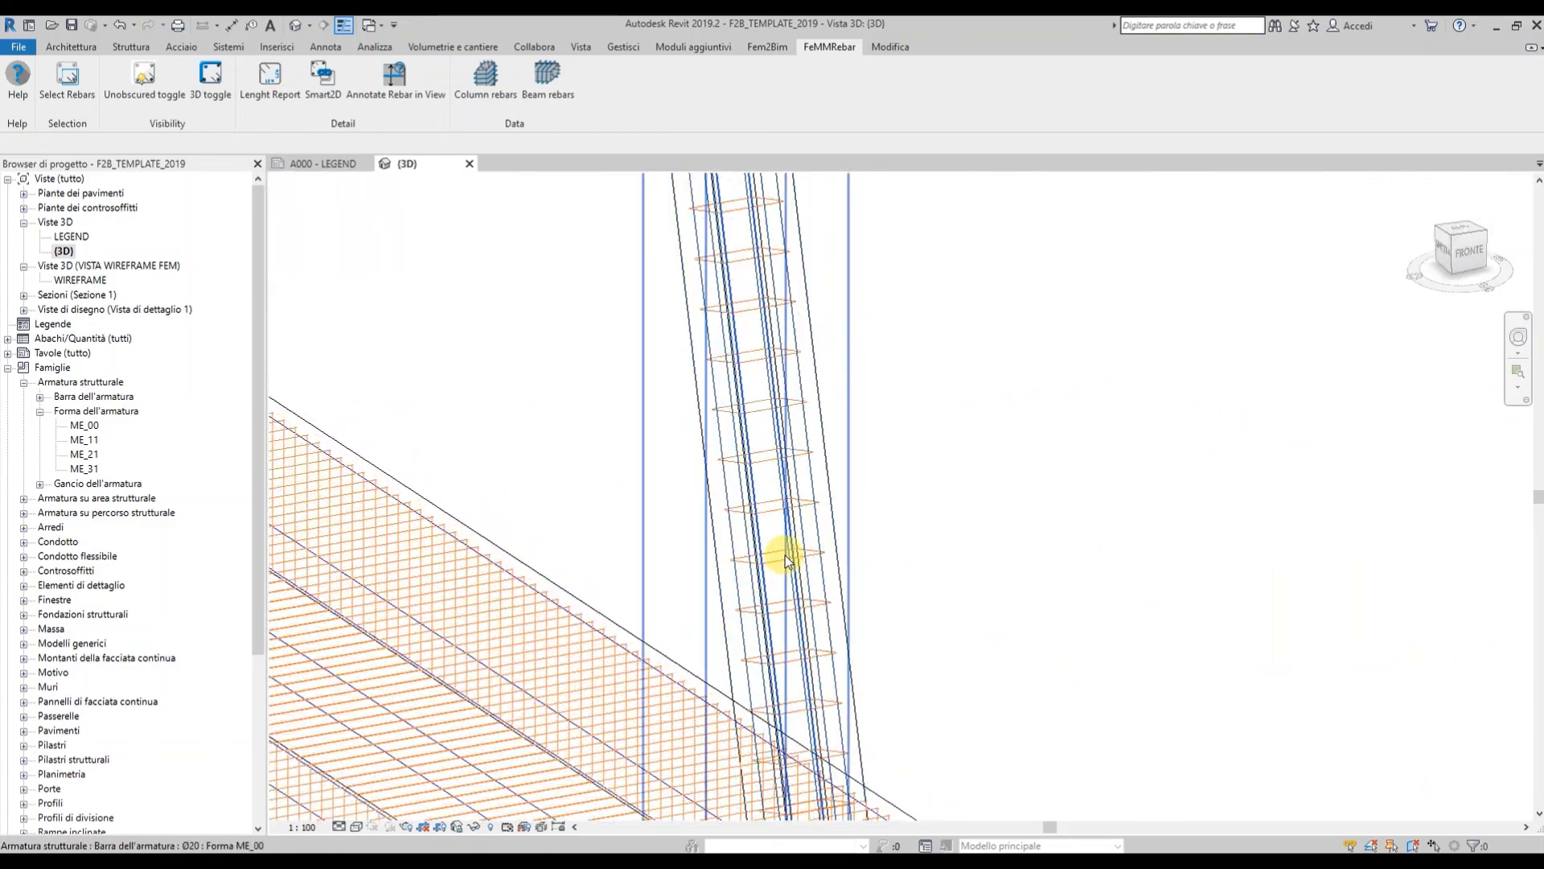
scroll(858, 352, "down", 3)
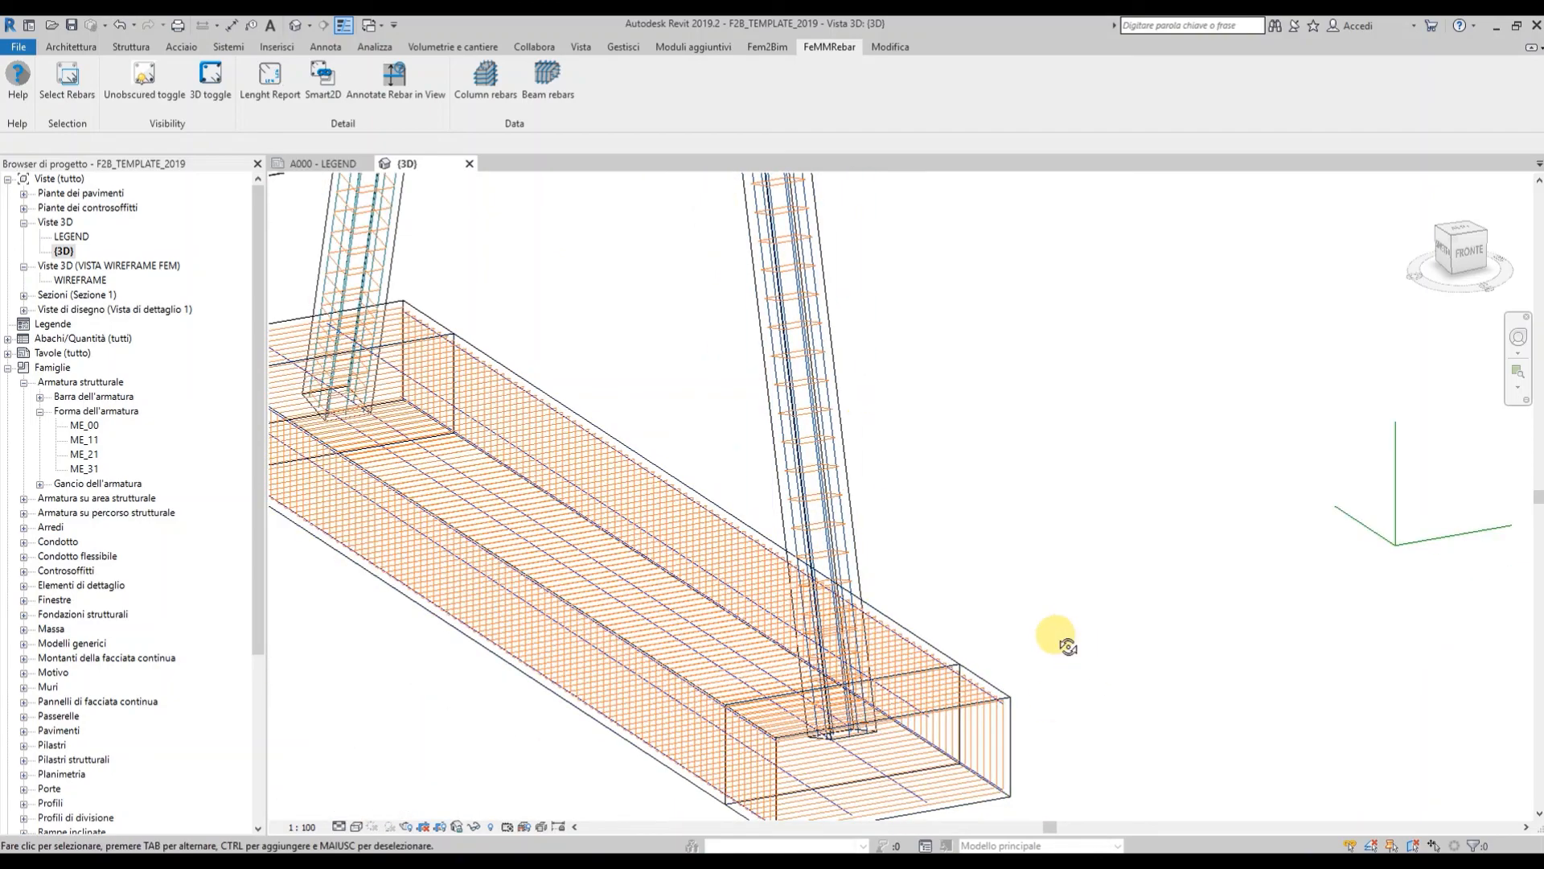
Inspect the foundation end's stirrups, finishing at a lower, frontal angle on the bridge.
middle_click_drag(1057, 635, 1039, 605, "shift")
scroll(947, 656, "up", 3)
middle_click_drag(735, 679, 877, 641, "shift")
scroll(874, 629, "down", 8)
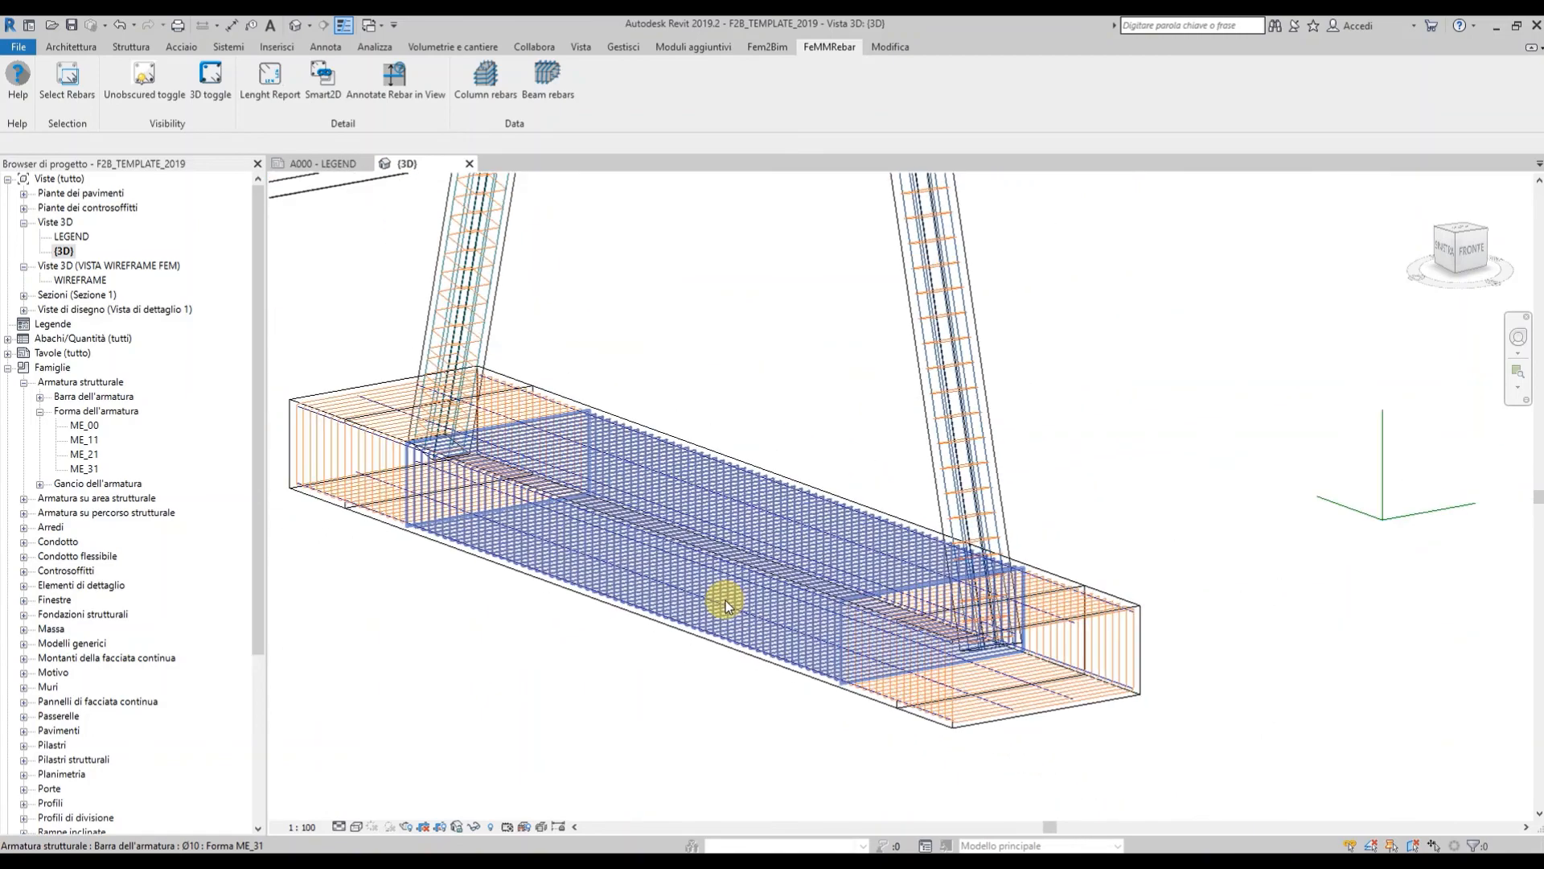
scroll(725, 600, "down", 10)
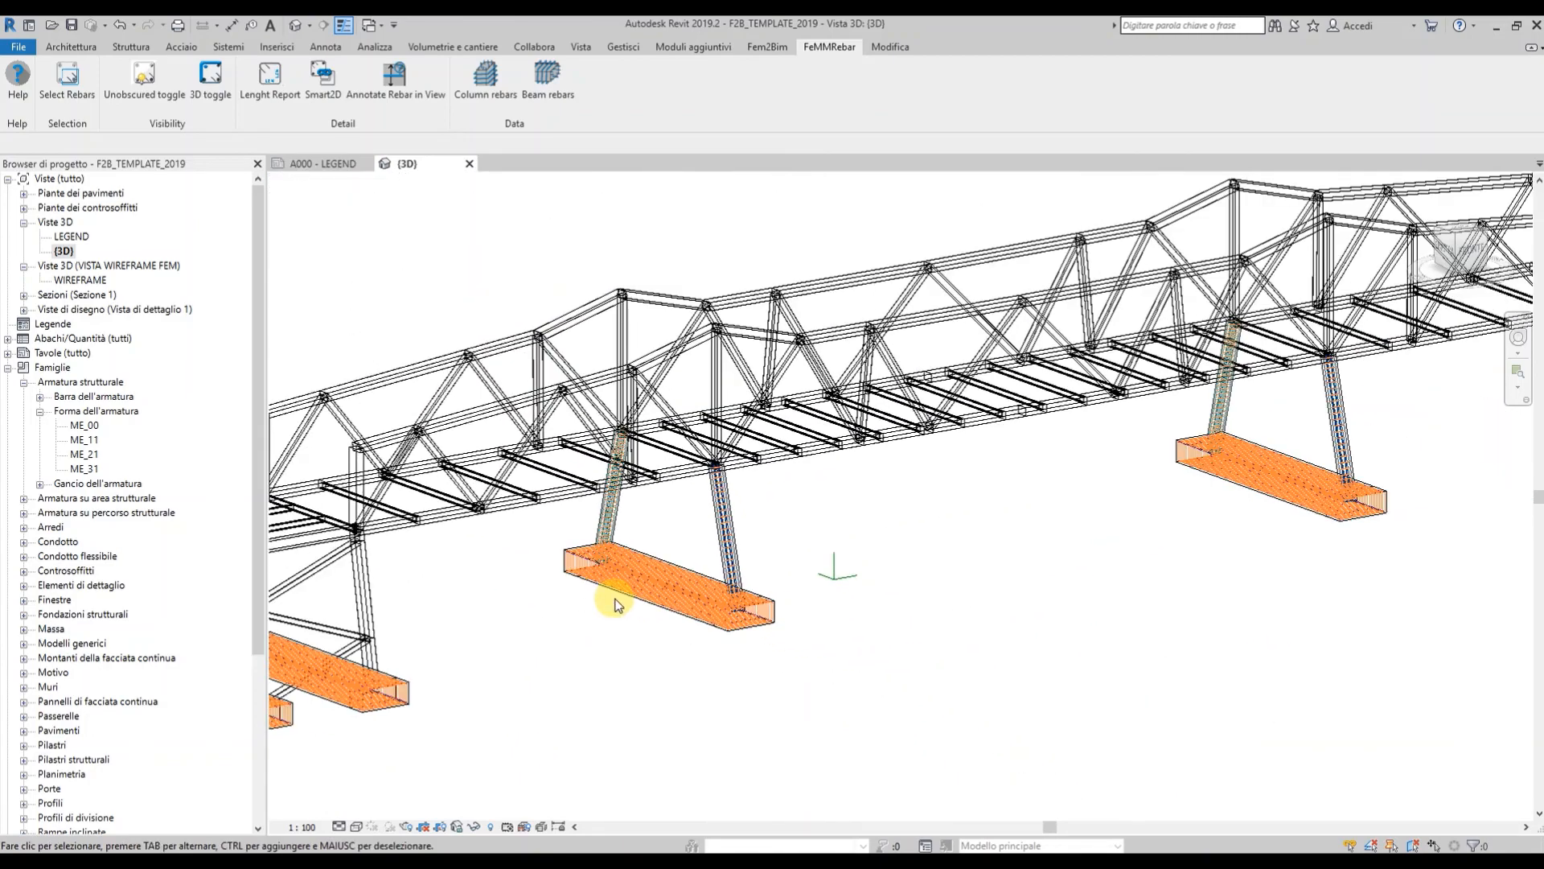
middle_click_drag(804, 613, 893, 611, "shift")
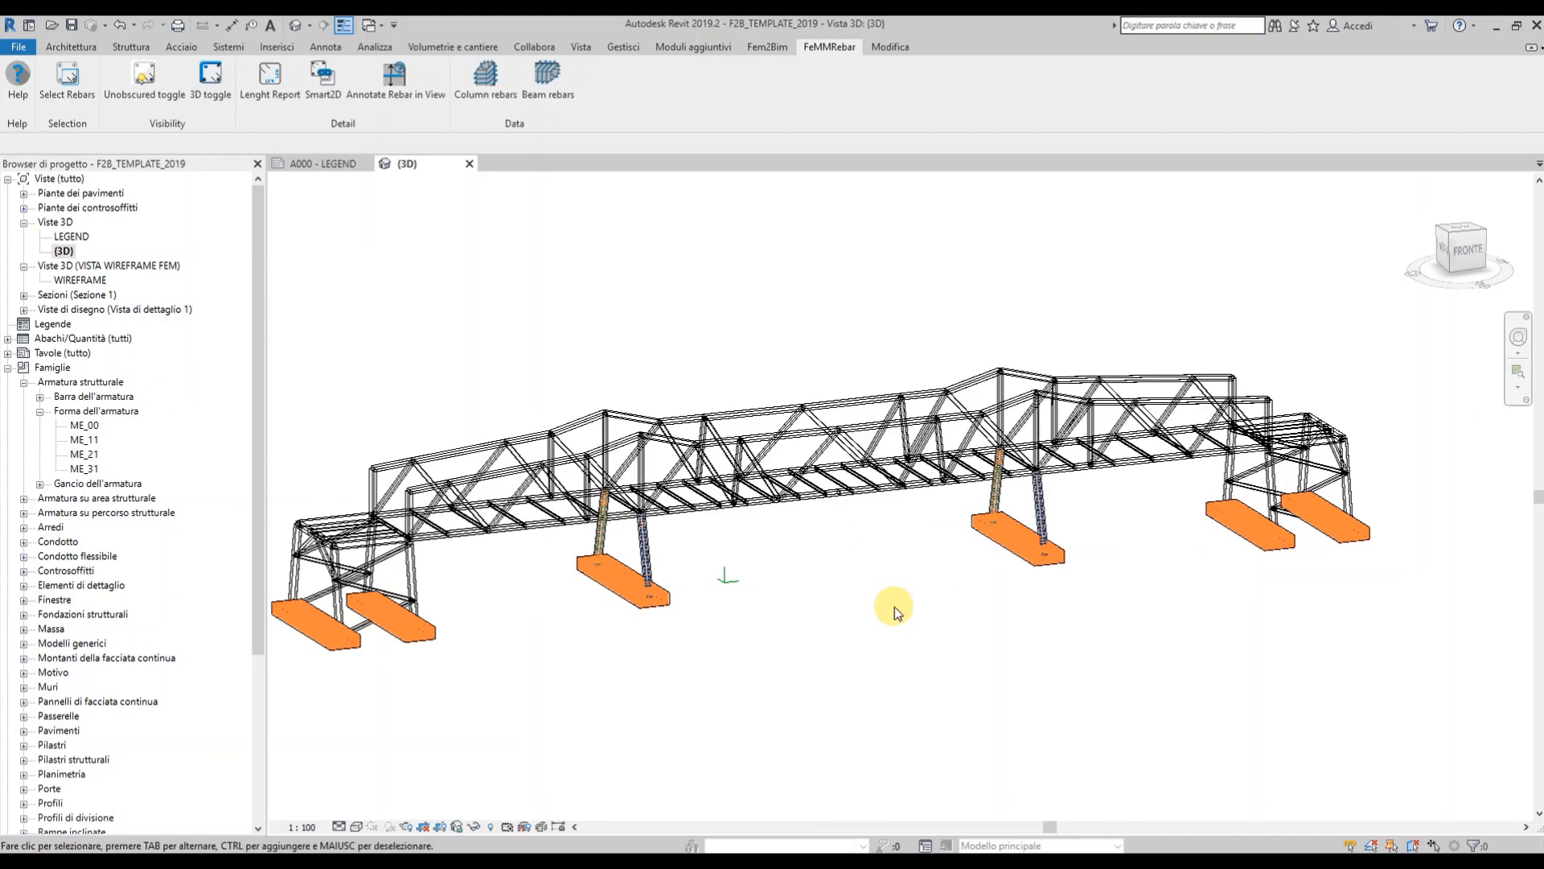